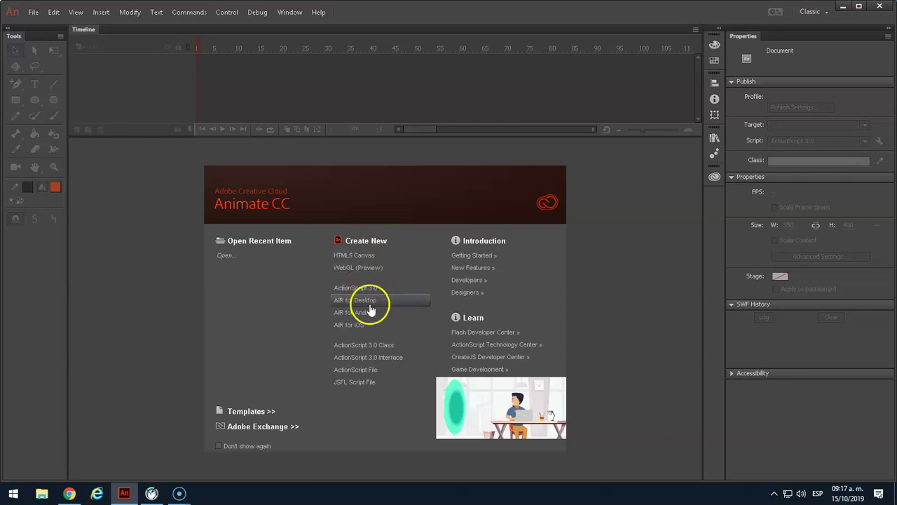
# - Create a new ActionScript 3.0 document with a stage size of 960 × 540 px
pyautogui.click(357, 289)
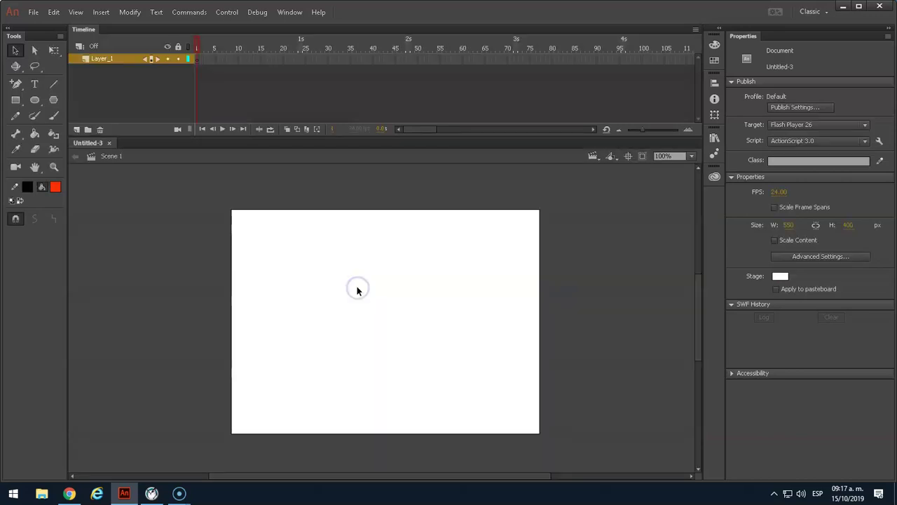
pyautogui.hotkey('ctrl', 'j')
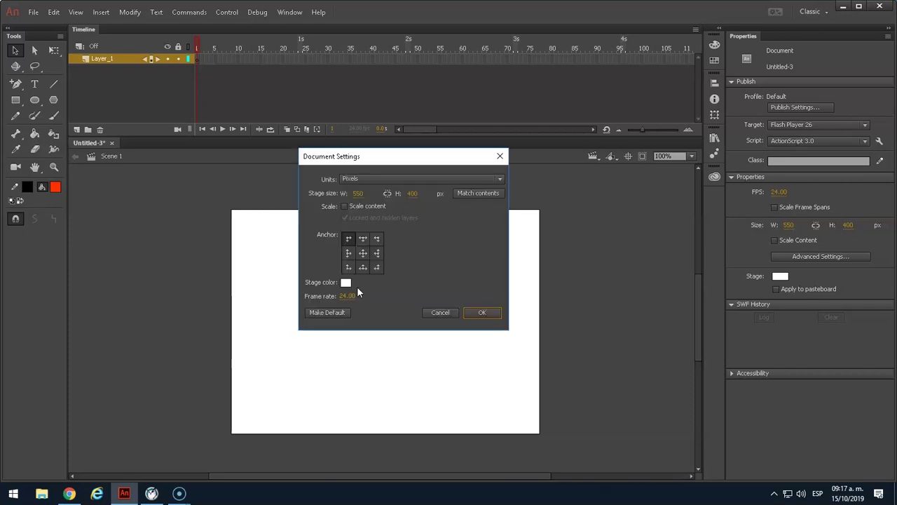
pyautogui.click(358, 195)
pyautogui.write('54')
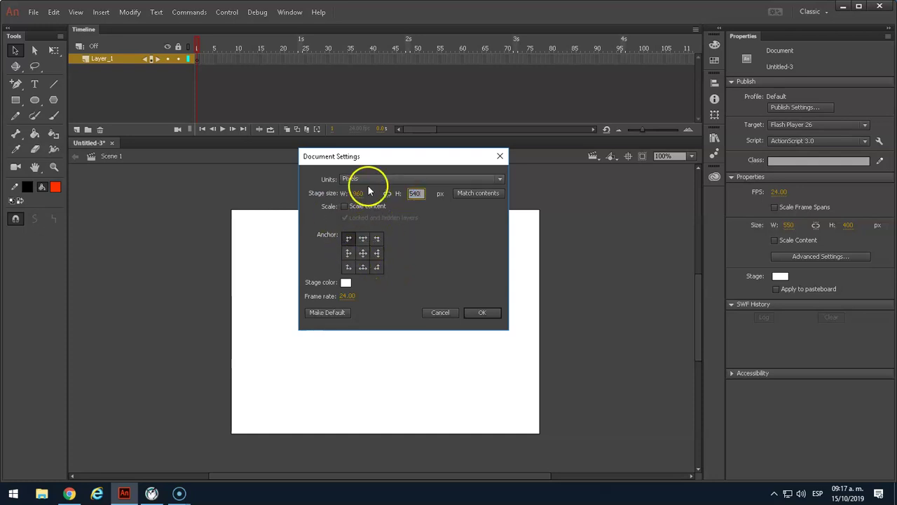
pyautogui.moveTo(357, 194); pyautogui.dragTo(361, 195)
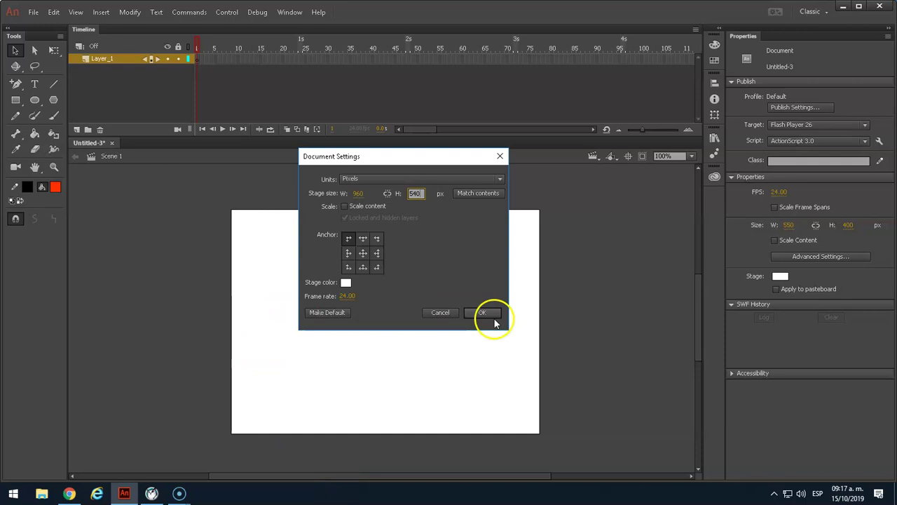
pyautogui.moveTo(411, 156); pyautogui.dragTo(584, 163)
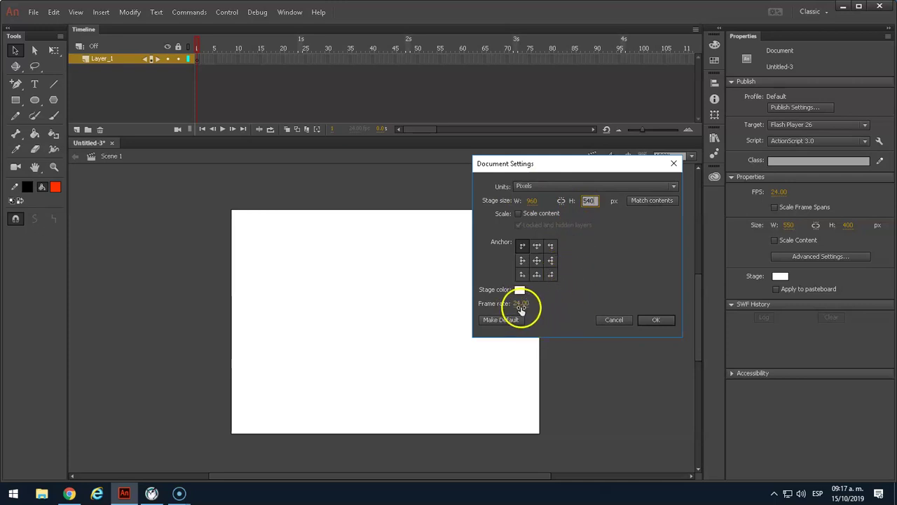
pyautogui.click(658, 320)
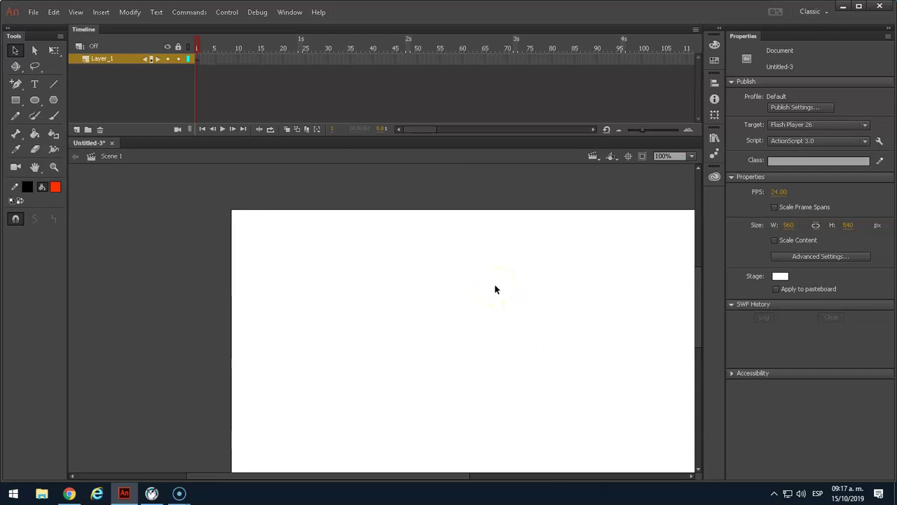
# - Draw a red upright oval with a black outline, about 84 px tall, near the stage's upper-left corner
pyautogui.hotkey('ctrl', '=')
pyautogui.hotkey('ctrl', '=')
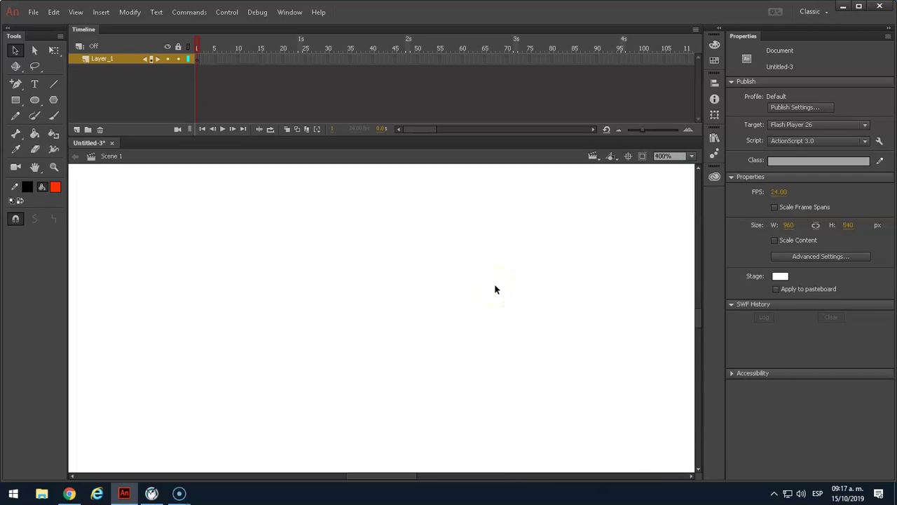
pyautogui.hotkey('ctrl', '-')
pyautogui.hotkey('ctrl', '-')
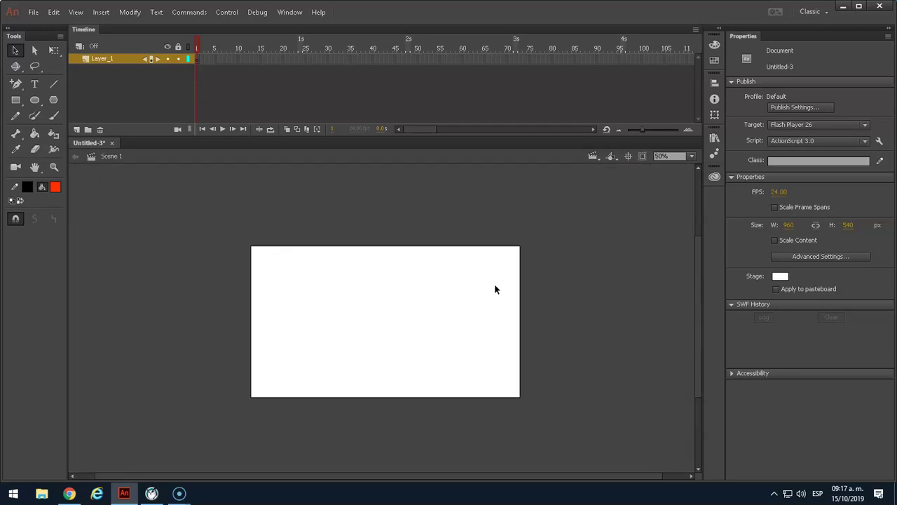
pyautogui.click(34, 99)
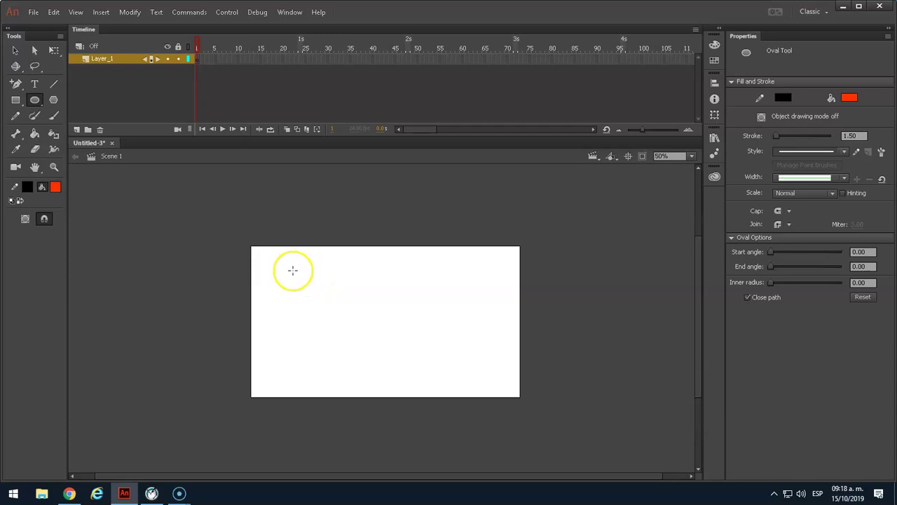
pyautogui.moveTo(284, 269); pyautogui.dragTo(308, 293)
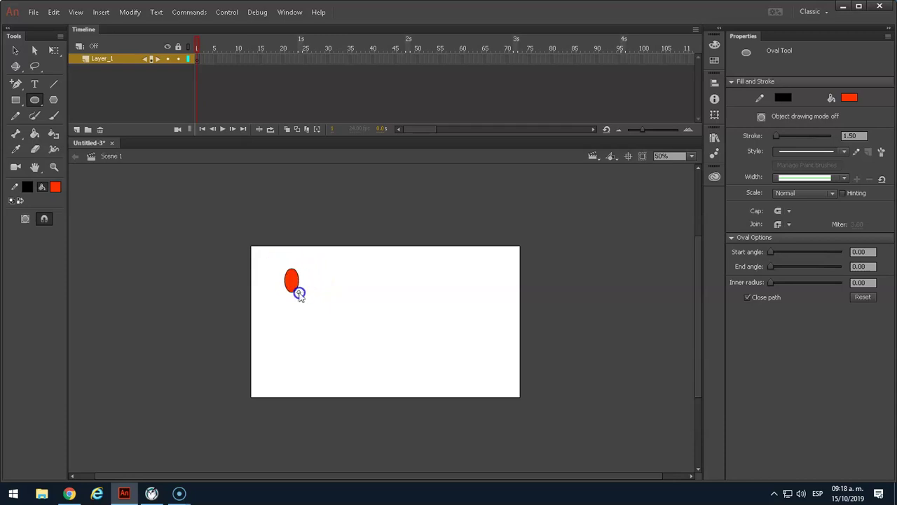
# - Duplicate the red oval right beside the original, and copy the resulting pair directly below it
pyautogui.click(15, 50)
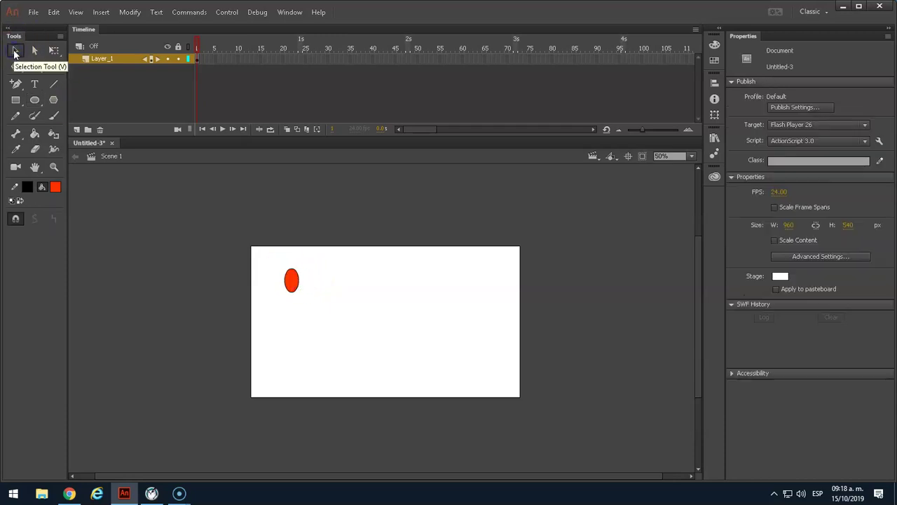
pyautogui.hotkey('ctrl', '4')
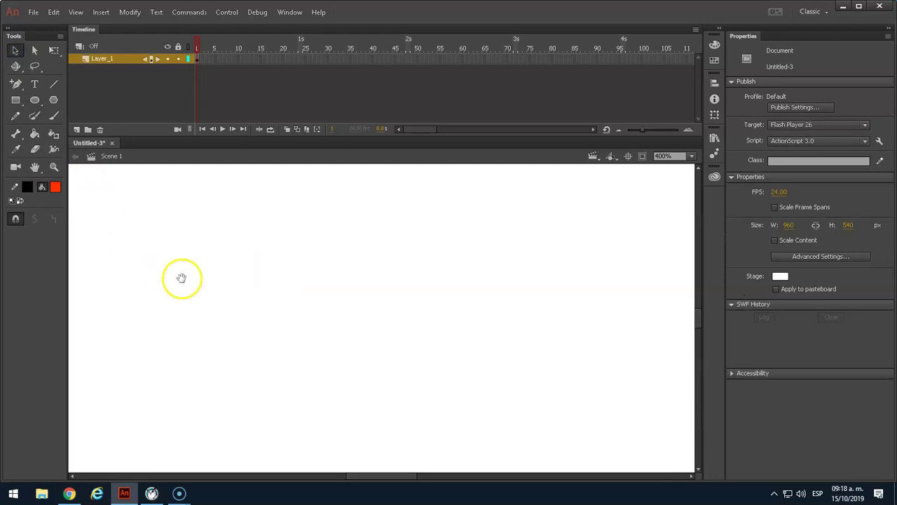
pyautogui.moveTo(173, 222); pyautogui.dragTo(415, 230)
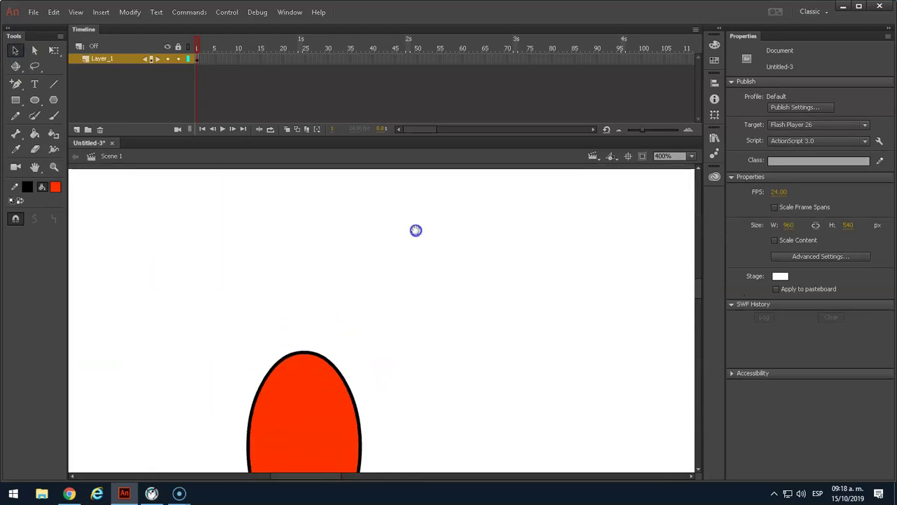
pyautogui.hotkey('ctrl', '-')
pyautogui.moveTo(390, 305); pyautogui.dragTo(365, 230)
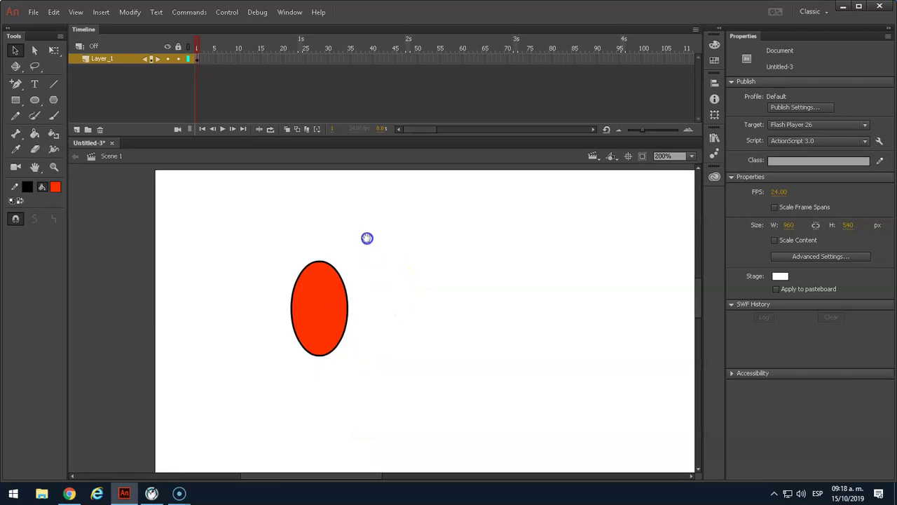
pyautogui.doubleClick(336, 324)
pyautogui.moveTo(320, 314)
pyautogui.mouseDown()
pyautogui.moveTo(327, 304)
pyautogui.moveTo(385, 302)
pyautogui.moveTo(377, 301)
pyautogui.mouseUp()
pyautogui.moveTo(264, 206)
pyautogui.mouseDown()
pyautogui.moveTo(431, 414)
pyautogui.moveTo(457, 422)
pyautogui.mouseUp()
pyautogui.moveTo(369, 337); pyautogui.dragTo(375, 425)
# - Scale the lower pair of ovals down with Free Transform to form the butterfly's smaller wings
pyautogui.press('q')
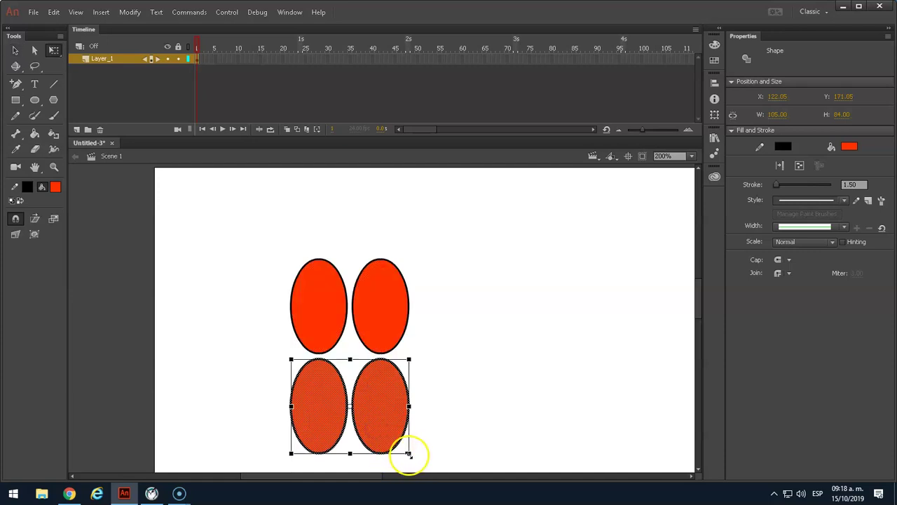
pyautogui.moveTo(406, 453); pyautogui.dragTo(372, 372)
pyautogui.click(438, 392)
# - Convert all four ovals together into a Movie Clip symbol named mariposa
pyautogui.moveTo(248, 215); pyautogui.dragTo(451, 425)
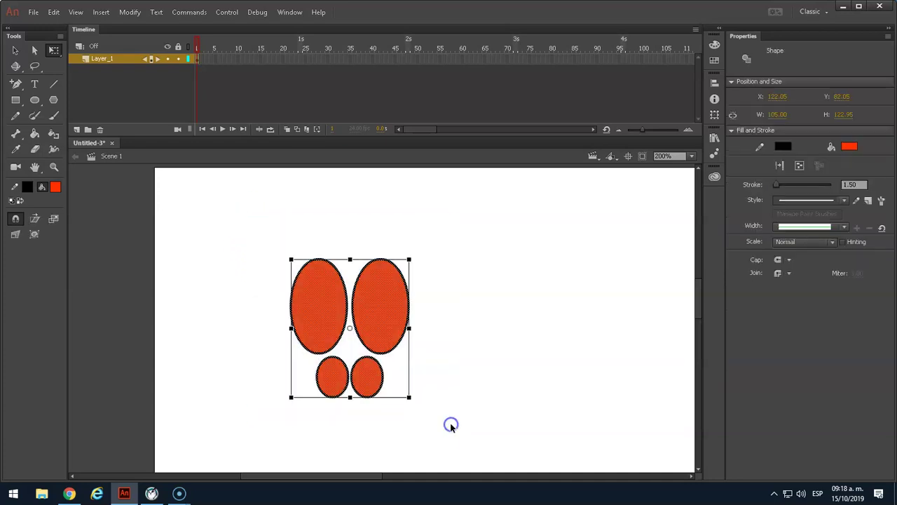
pyautogui.press('v')
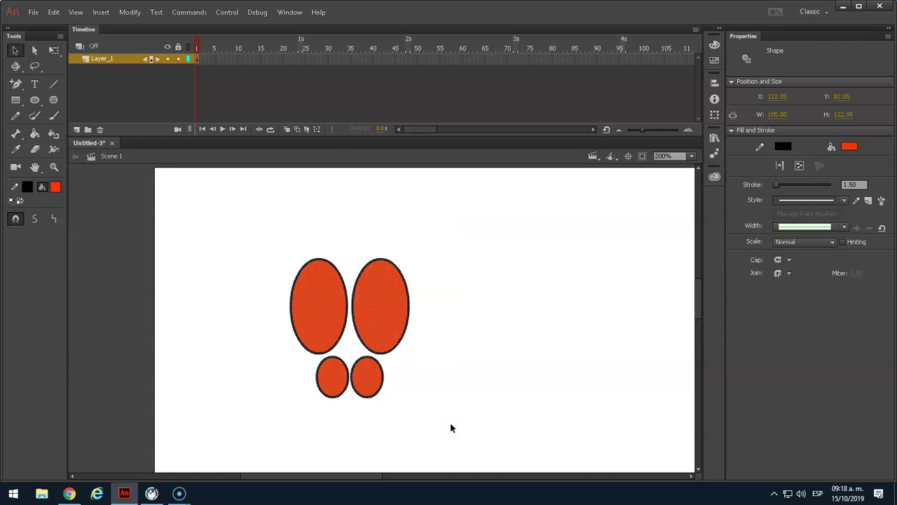
pyautogui.click(54, 51)
pyautogui.click(15, 51)
pyautogui.click(363, 390)
pyautogui.press('F8')
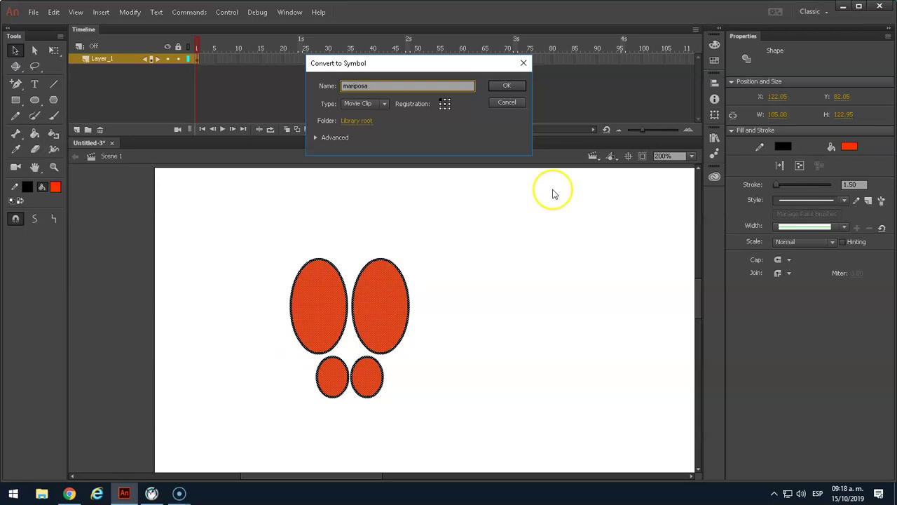
pyautogui.click(506, 85)
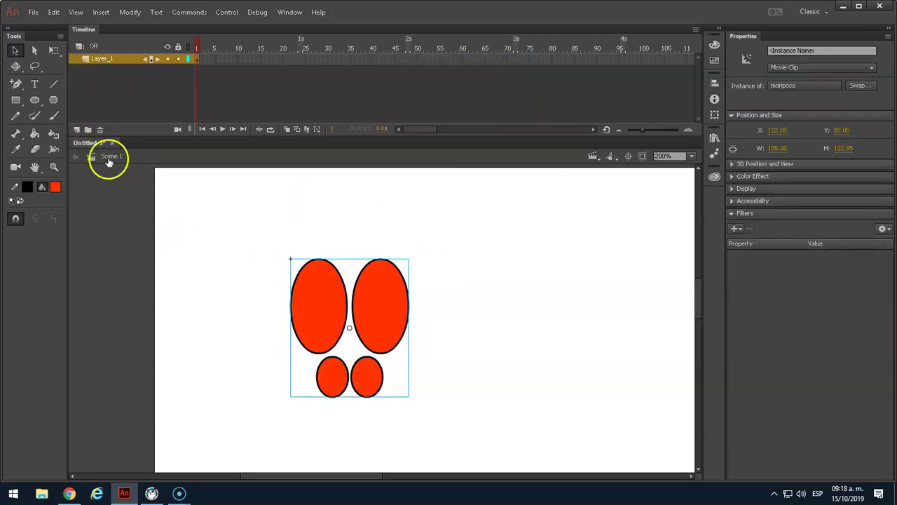
# - Rename the layer inside the mariposa symbol as mariposa and return to Scene 1
pyautogui.doubleClick(316, 321)
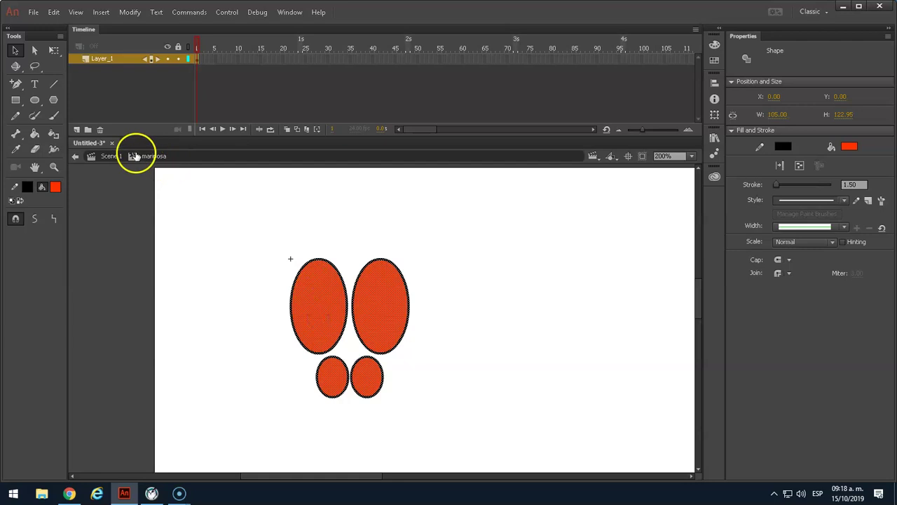
pyautogui.click(124, 59)
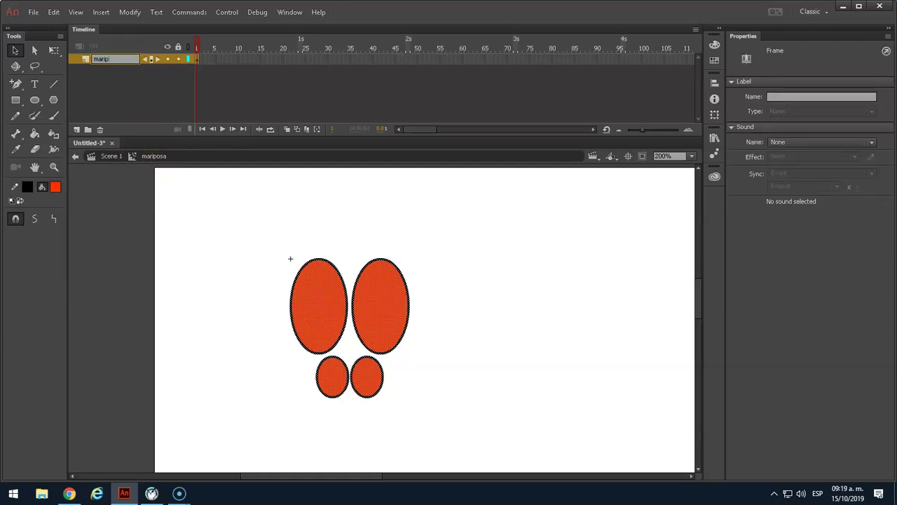
pyautogui.click(120, 70)
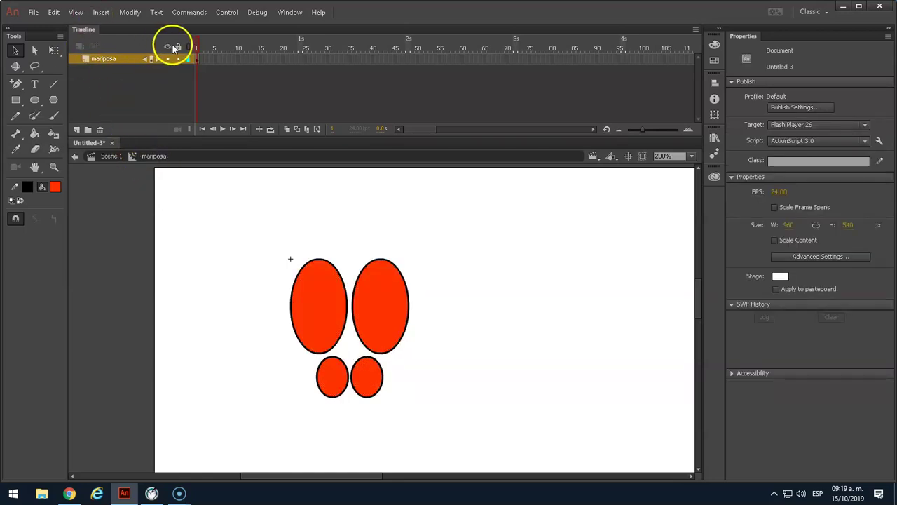
pyautogui.click(107, 155)
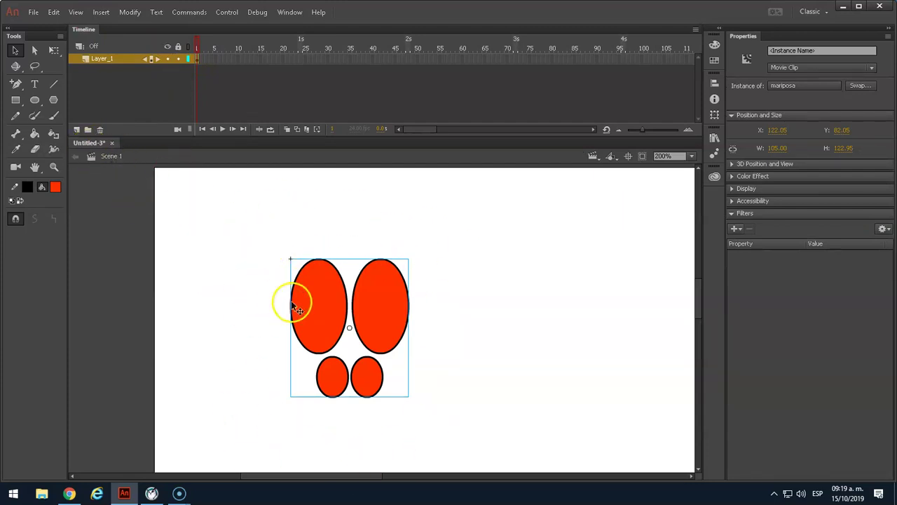
# - Inside the mariposa symbol, create a classic tween from frame 1 and insert a keyframe at frame 10
pyautogui.doubleClick(316, 309)
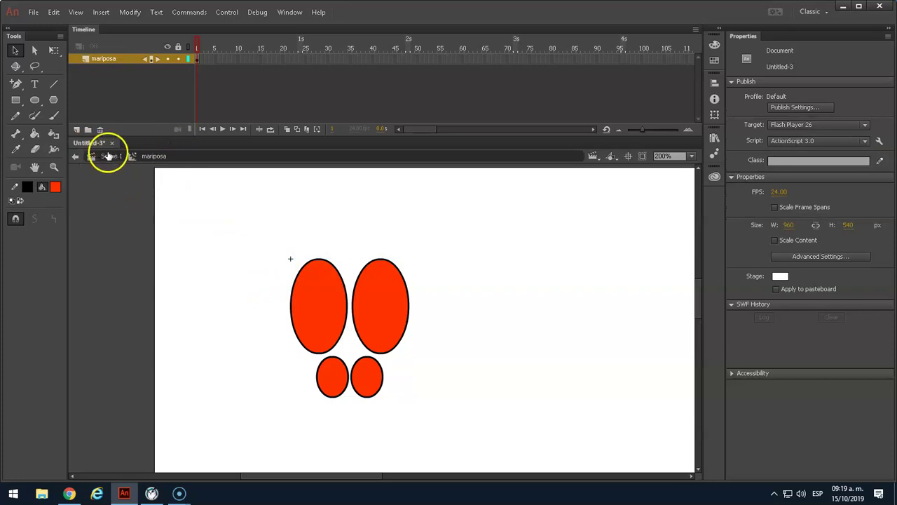
pyautogui.rightClick(196, 59)
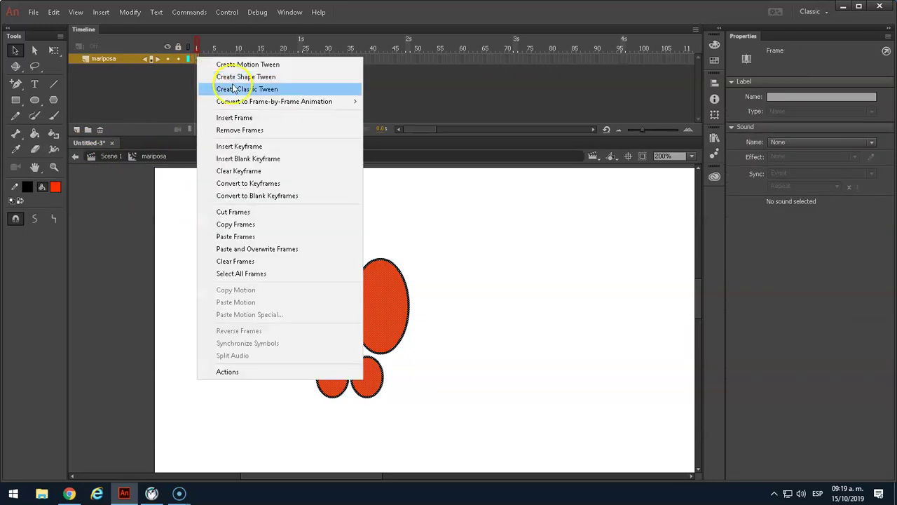
pyautogui.click(235, 89)
pyautogui.click(239, 59)
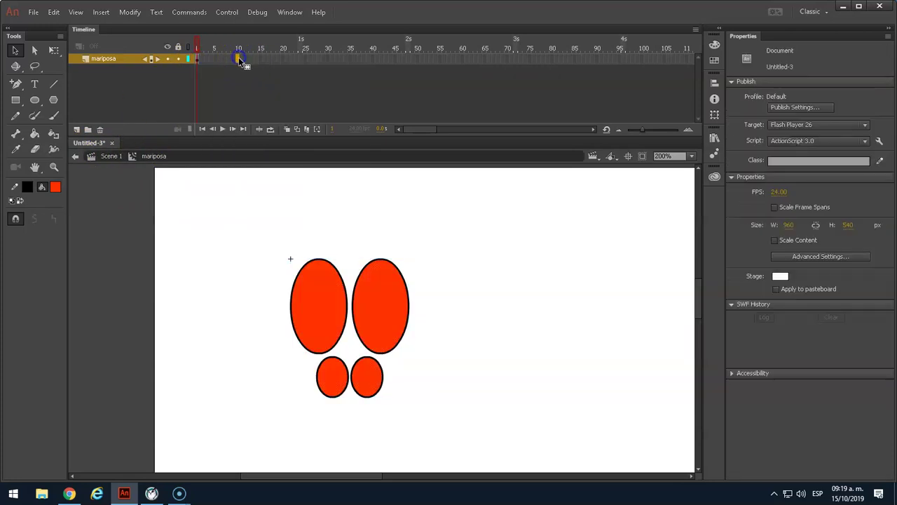
pyautogui.press('F6')
# - Add a keyframe at frame 6 of the mariposa tween and select the butterfly there
pyautogui.click(214, 57)
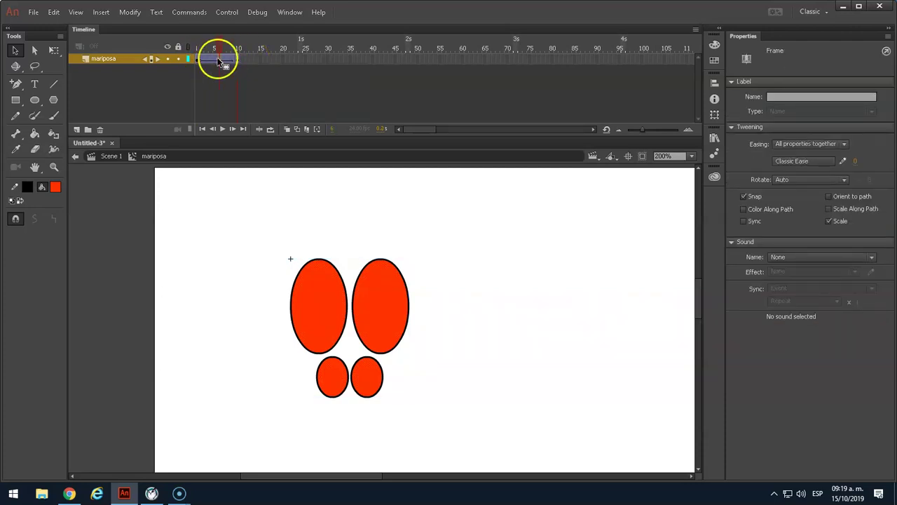
pyautogui.click(198, 59)
pyautogui.click(237, 58)
pyautogui.click(217, 60)
pyautogui.click(249, 172)
pyautogui.click(353, 310)
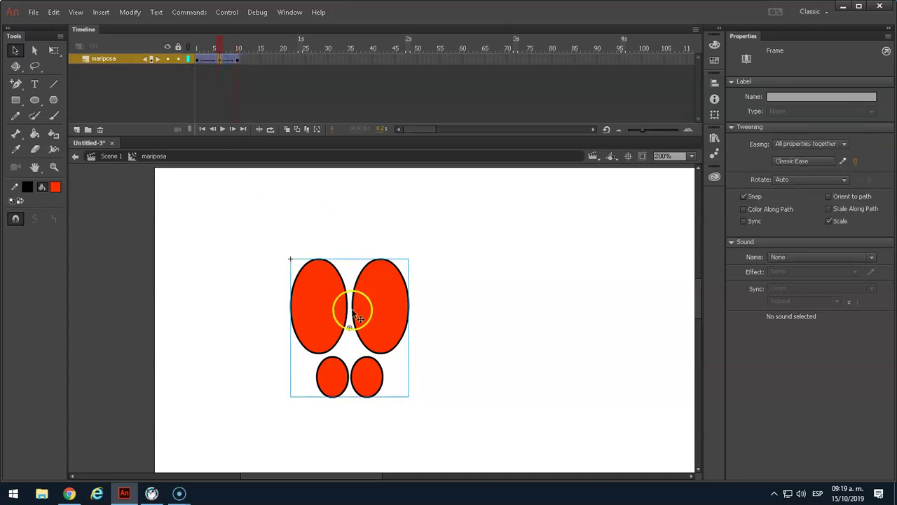
# - Reshape the butterfly at frame 6 to about 33 px wide and 144 px tall, and scrub through the wing flap
pyautogui.click(54, 50)
pyautogui.moveTo(406, 328); pyautogui.dragTo(366, 327)
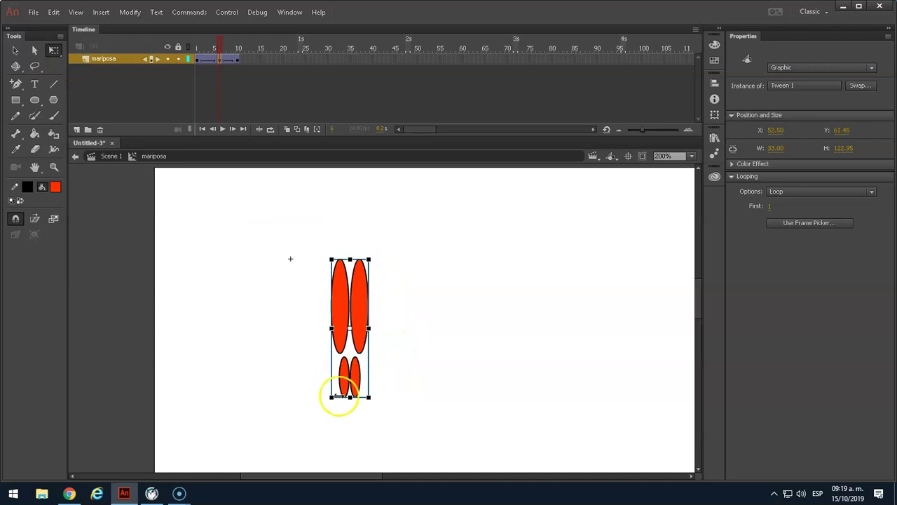
pyautogui.moveTo(347, 399); pyautogui.dragTo(351, 410)
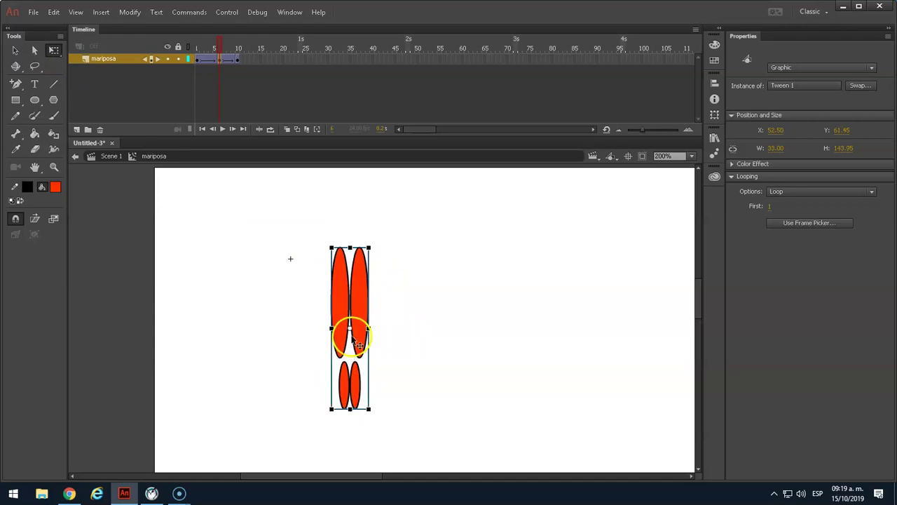
pyautogui.click(213, 48)
pyautogui.moveTo(213, 48); pyautogui.dragTo(241, 59)
# - Return to Scene 1, scale the butterfly to about 61 × 71 px and move it toward the stage's left edge
pyautogui.click(114, 157)
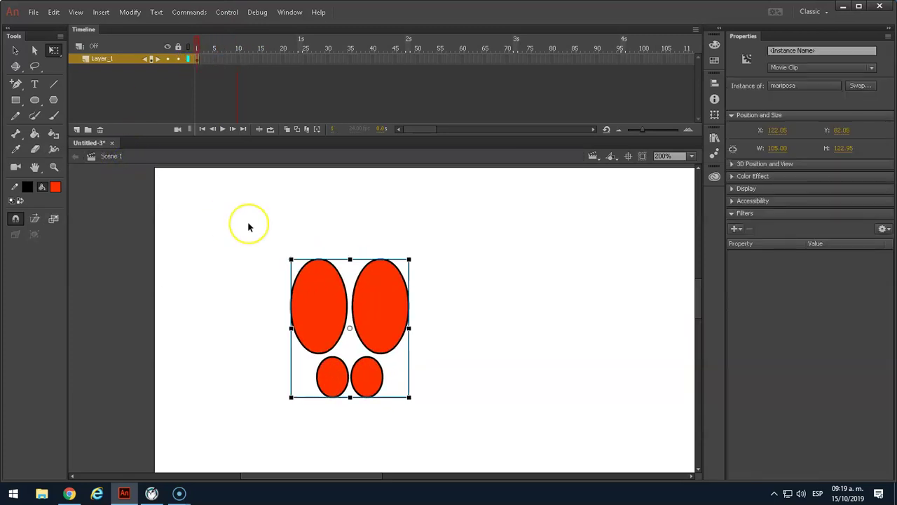
pyautogui.hotkey('ctrl', '-')
pyautogui.hotkey('ctrl', '-')
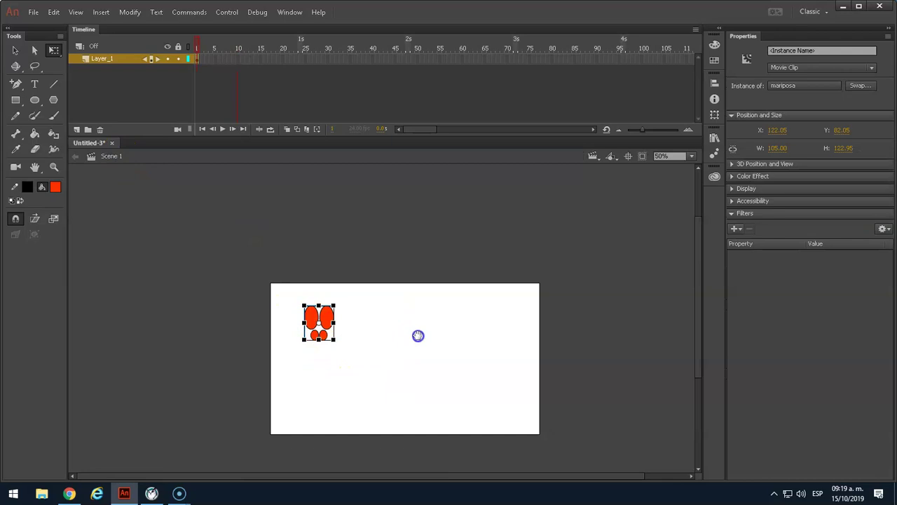
pyautogui.moveTo(419, 337); pyautogui.dragTo(395, 274)
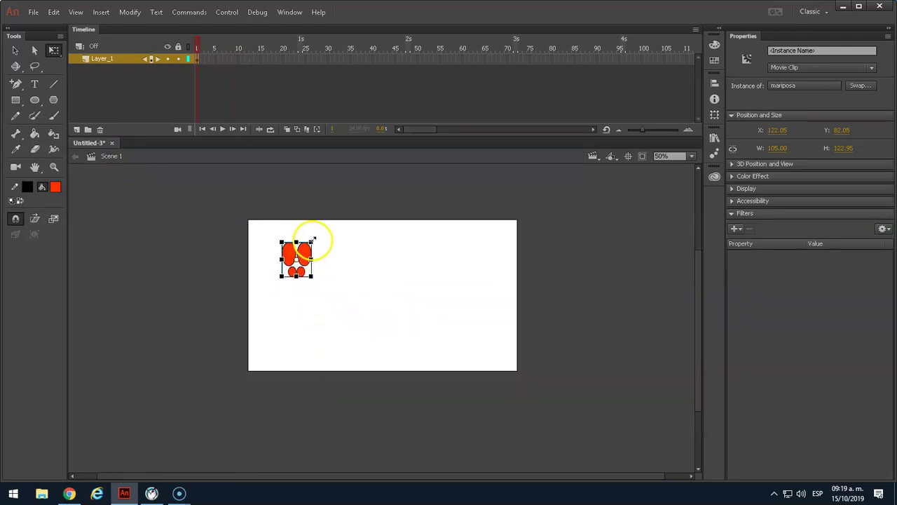
pyautogui.moveTo(311, 243); pyautogui.dragTo(276, 264)
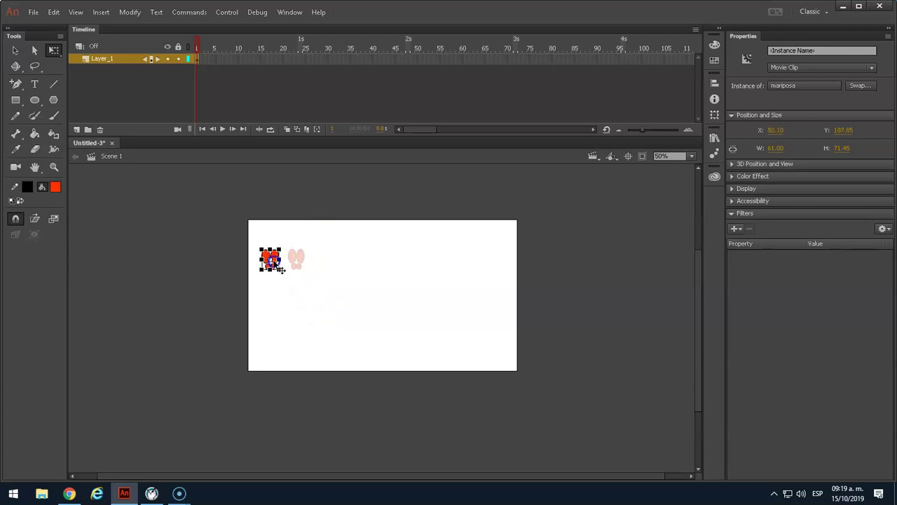
pyautogui.click(197, 60)
pyautogui.moveTo(424, 129); pyautogui.dragTo(514, 117)
pyautogui.click(539, 61)
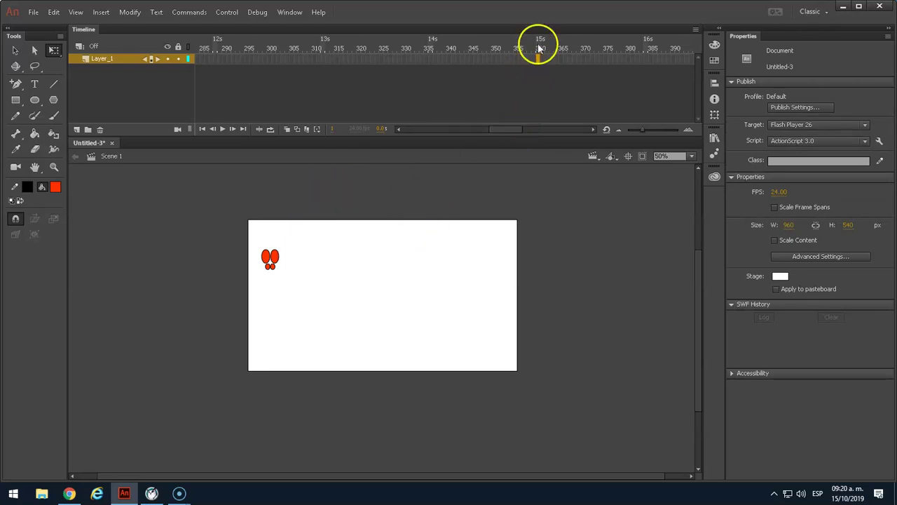
pyautogui.moveTo(505, 126); pyautogui.dragTo(417, 130)
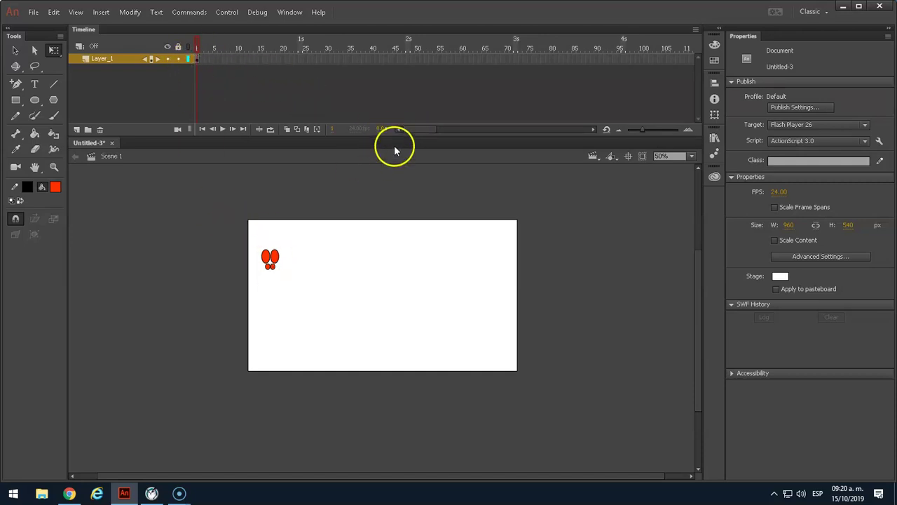
pyautogui.moveTo(426, 129); pyautogui.dragTo(430, 130)
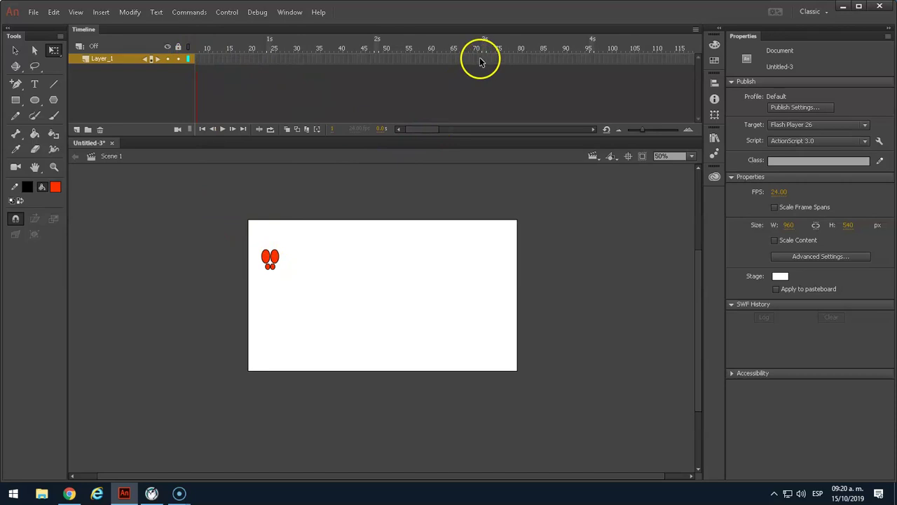
pyautogui.press('F6')
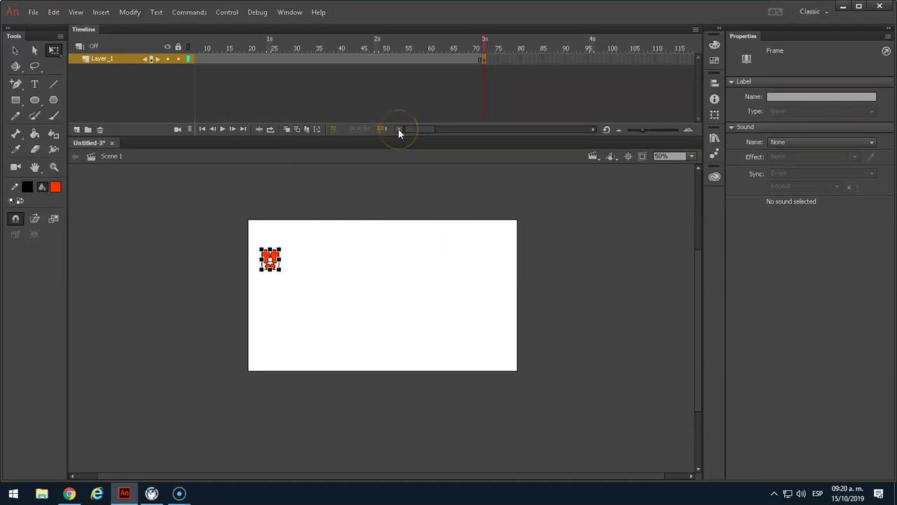
pyautogui.hotkey('ctrl', 'z')
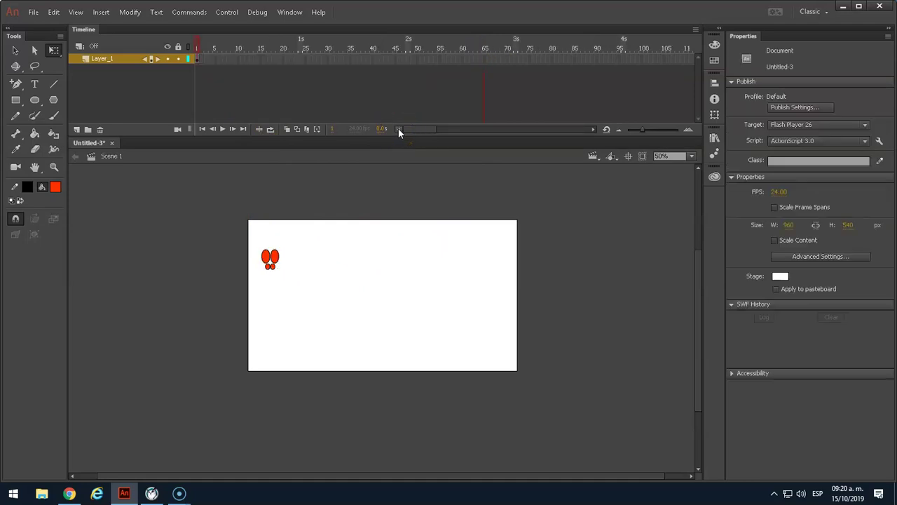
# - Create a classic tween on frame 1 of Layer_1 and check the mariposa and Tween 1 symbols in the library
pyautogui.hotkey('ctrl', 'l')
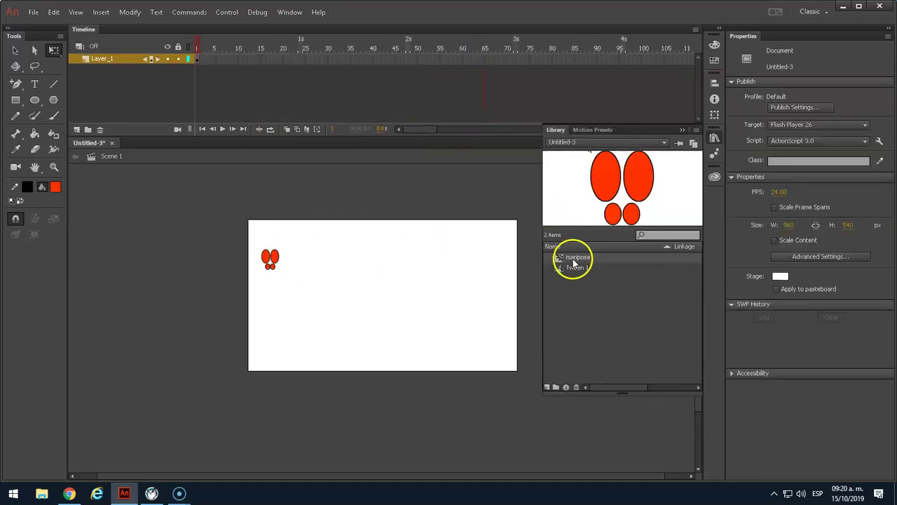
pyautogui.rightClick(197, 62)
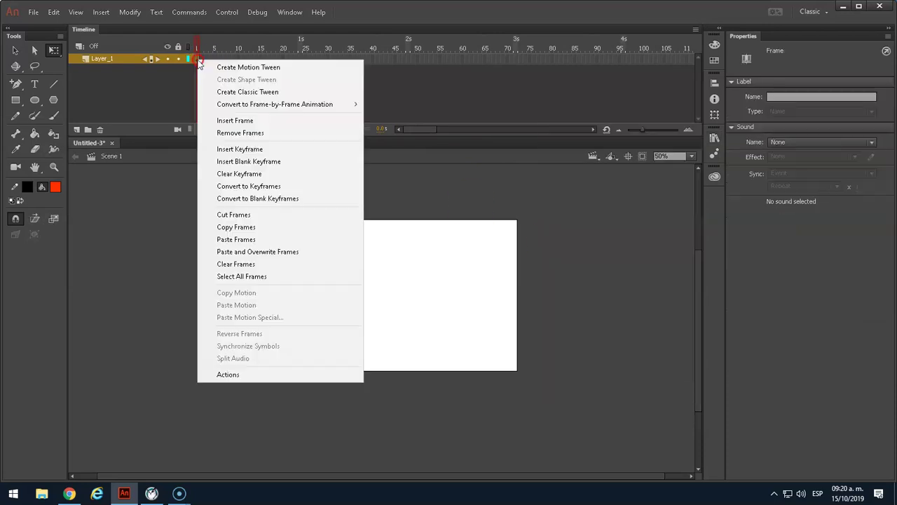
pyautogui.click(248, 93)
pyautogui.hotkey('ctrl', 'l')
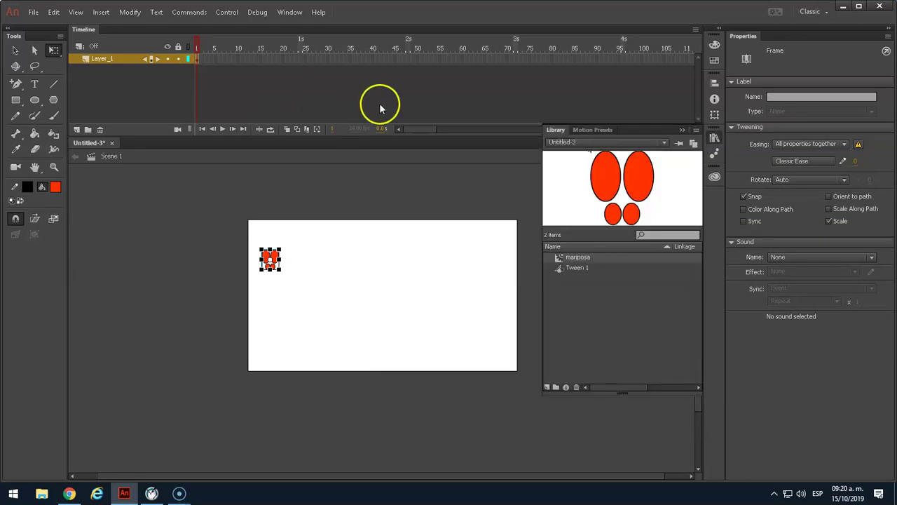
pyautogui.click(578, 269)
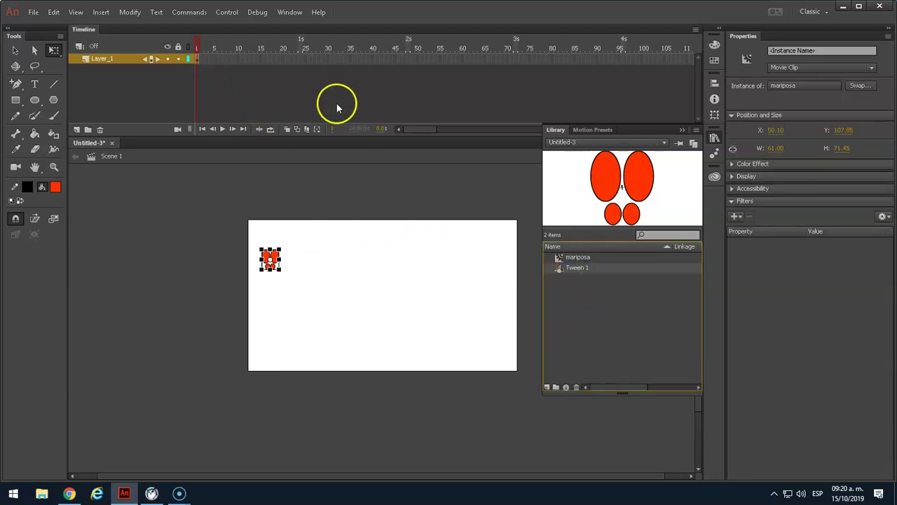
pyautogui.click(246, 81)
pyautogui.rightClick(197, 59)
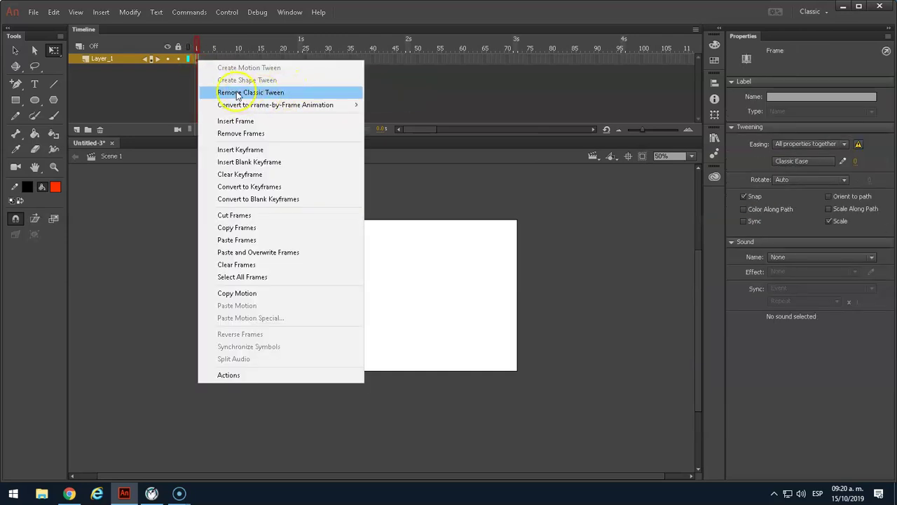
pyautogui.click(427, 93)
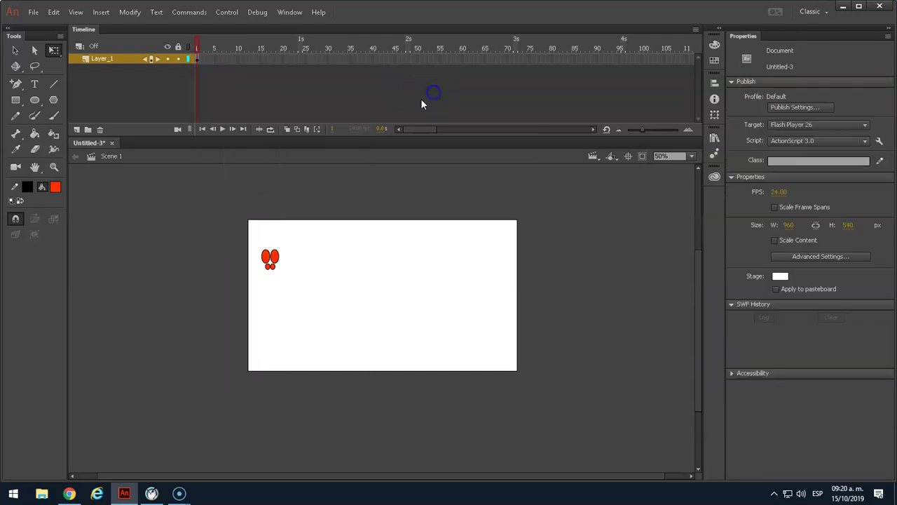
# - Insert a keyframe at frame 72 of Layer_1 to end the butterfly's tween, and deselect the butterfly
pyautogui.rightClick(517, 61)
pyautogui.click(526, 109)
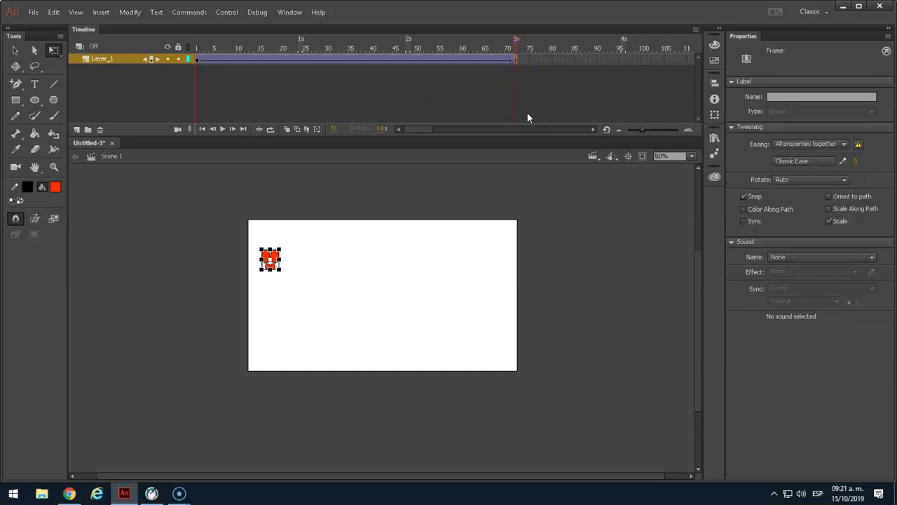
pyautogui.hotkey('ctrl', 'l')
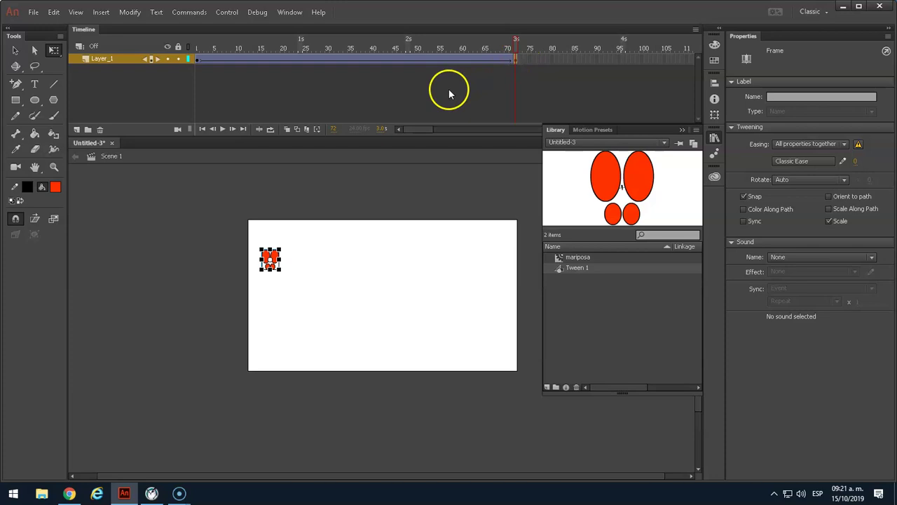
pyautogui.click(324, 185)
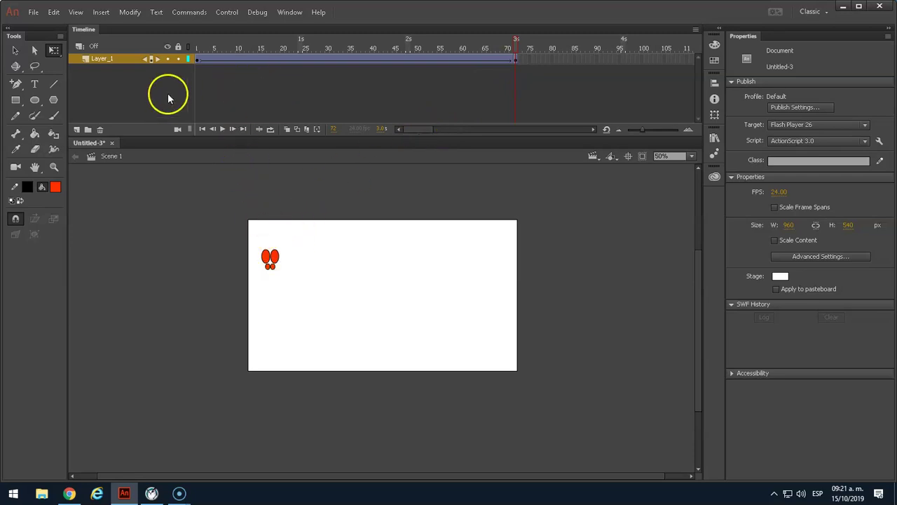
# - Add a classic motion guide to Layer_1 and go to frame 1 of the guide layer
pyautogui.rightClick(98, 58)
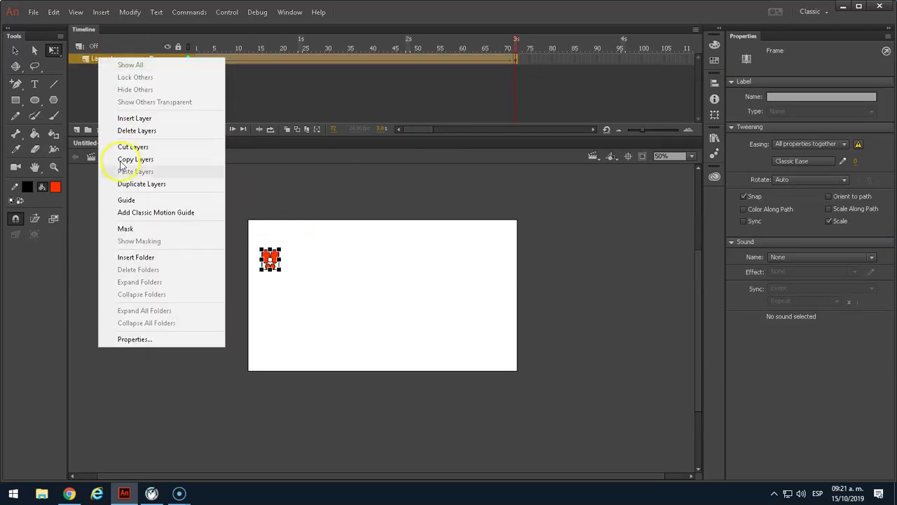
pyautogui.click(153, 211)
pyautogui.click(194, 54)
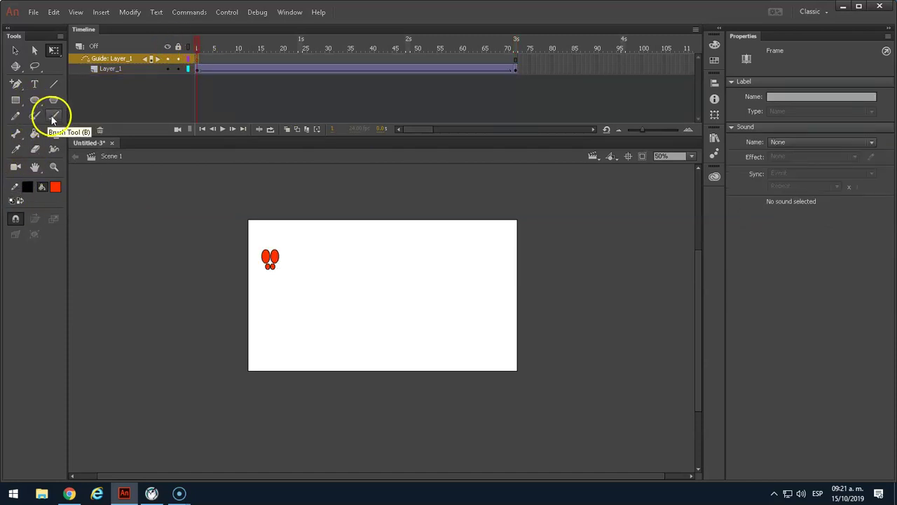
# - Paint a wavy guide path with the Brush tool from the butterfly across and beyond the stage, looping back to just below the butterfly
pyautogui.click(54, 116)
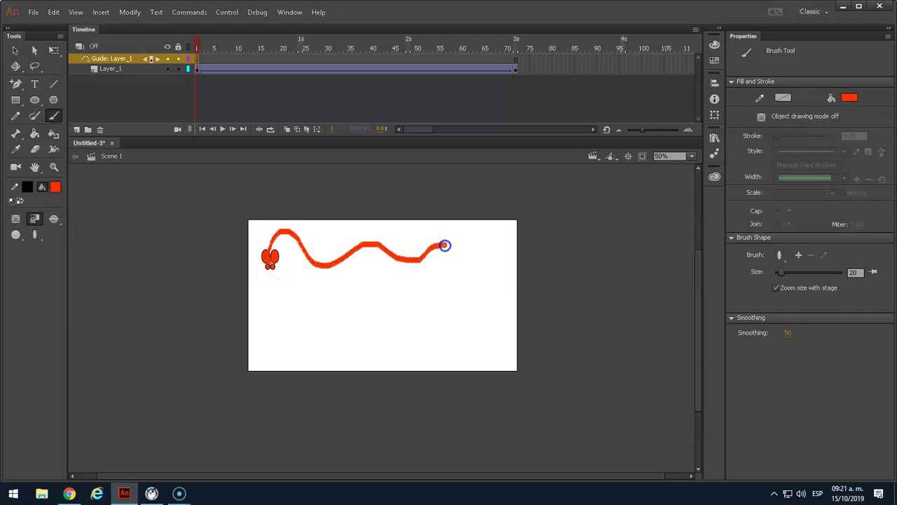
pyautogui.moveTo(516, 249)
pyautogui.mouseDown()
pyautogui.moveTo(476, 260)
pyautogui.moveTo(479, 276)
pyautogui.mouseUp()
pyautogui.hotkey('ctrl', 'z')
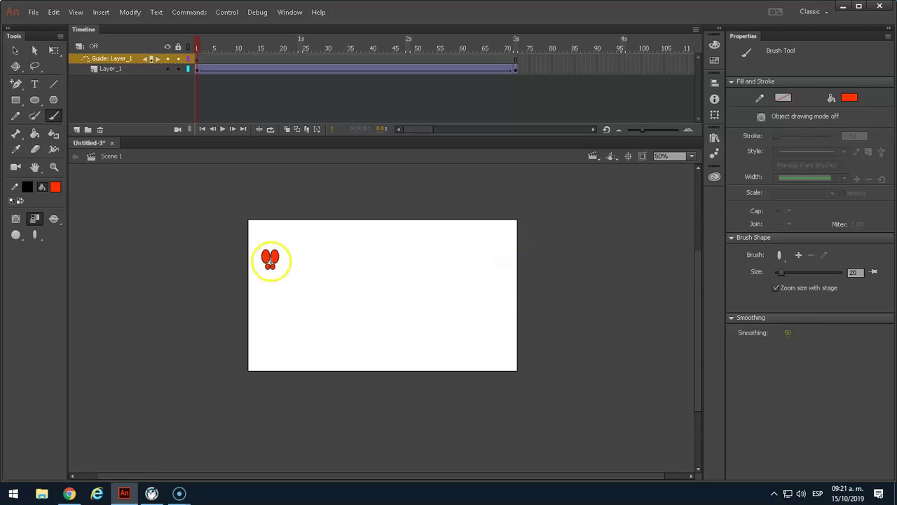
pyautogui.moveTo(369, 274)
pyautogui.mouseDown()
pyautogui.moveTo(420, 250)
pyautogui.moveTo(472, 282)
pyautogui.mouseUp()
pyautogui.moveTo(558, 302)
pyautogui.mouseDown()
pyautogui.moveTo(514, 345)
pyautogui.moveTo(436, 337)
pyautogui.moveTo(338, 355)
pyautogui.moveTo(301, 314)
pyautogui.mouseUp()
pyautogui.moveTo(270, 285); pyautogui.dragTo(269, 284)
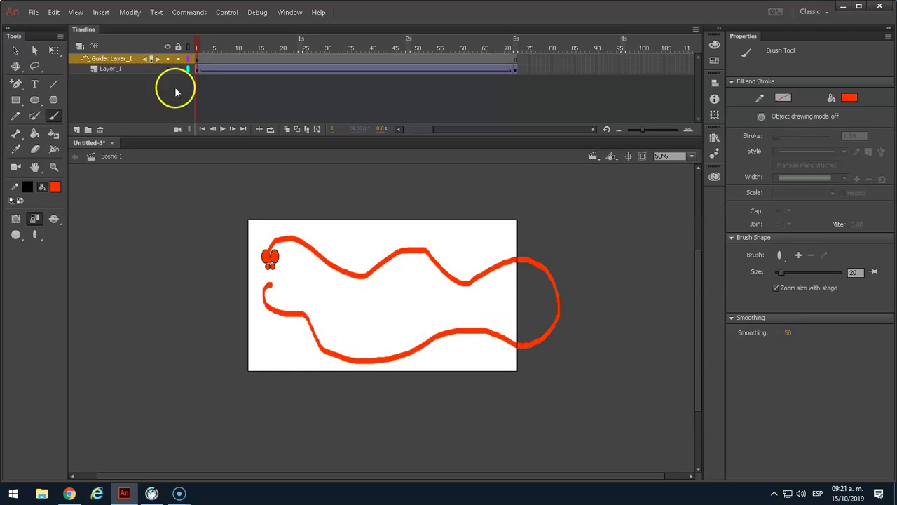
# - At frame 1 of Layer_1, align the butterfly's center with the start of the guide path
pyautogui.click(14, 49)
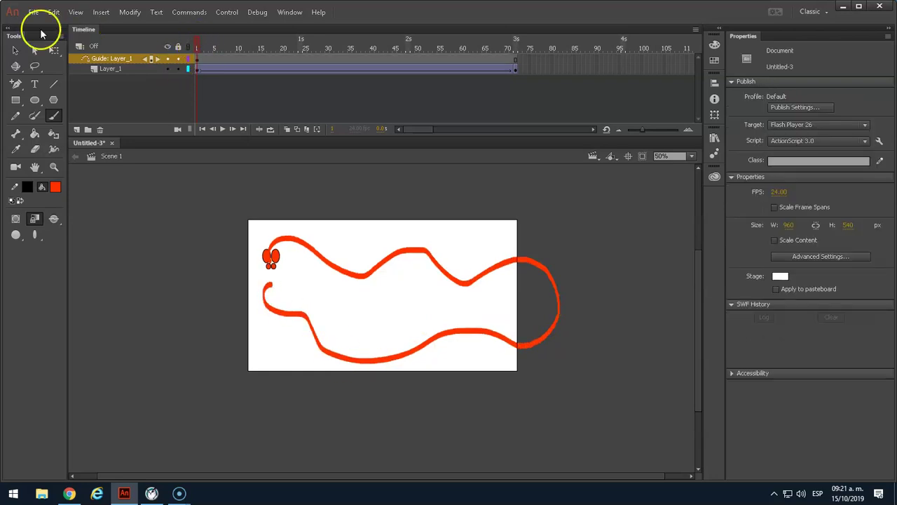
pyautogui.click(196, 70)
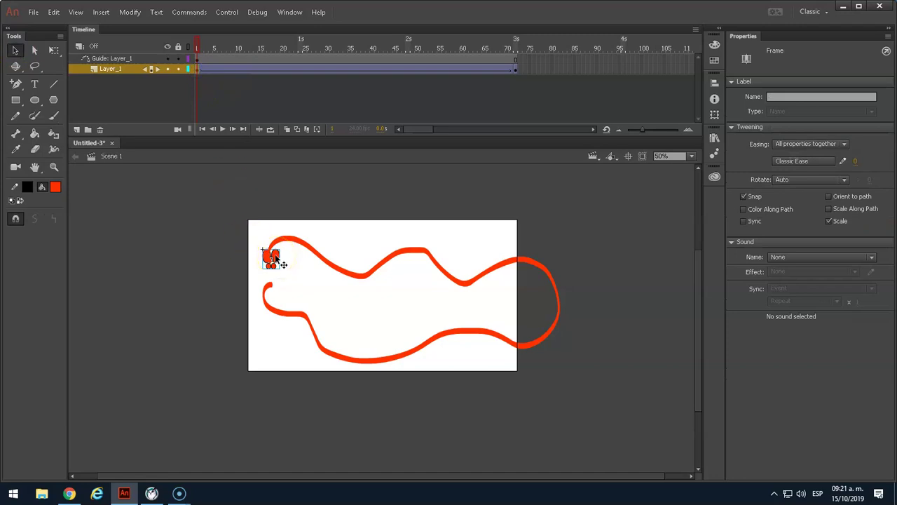
pyautogui.hotkey('ctrl', '4')
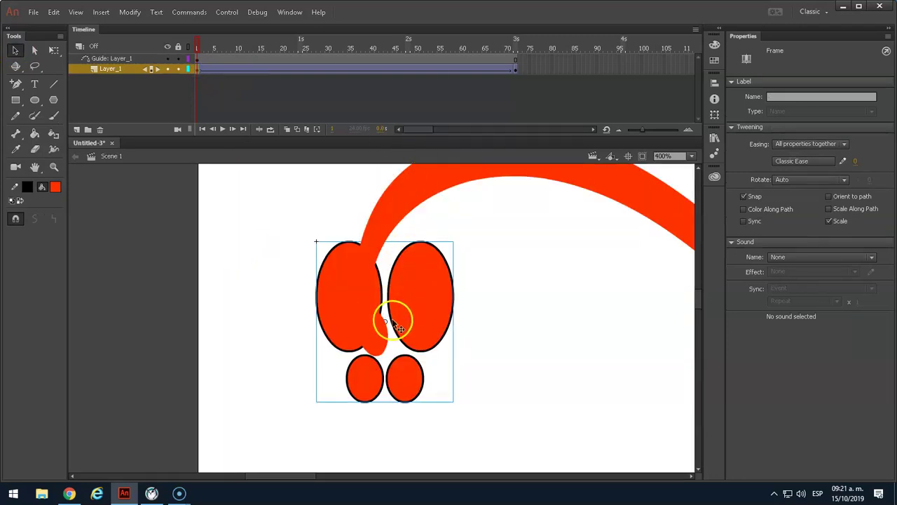
pyautogui.moveTo(410, 308)
pyautogui.mouseDown()
pyautogui.moveTo(391, 290)
pyautogui.moveTo(388, 325)
pyautogui.moveTo(406, 332)
pyautogui.moveTo(413, 318)
pyautogui.mouseUp()
# - At frame 72 of Layer_1, move the butterfly down onto the end of the guide path
pyautogui.moveTo(197, 35); pyautogui.dragTo(515, 50)
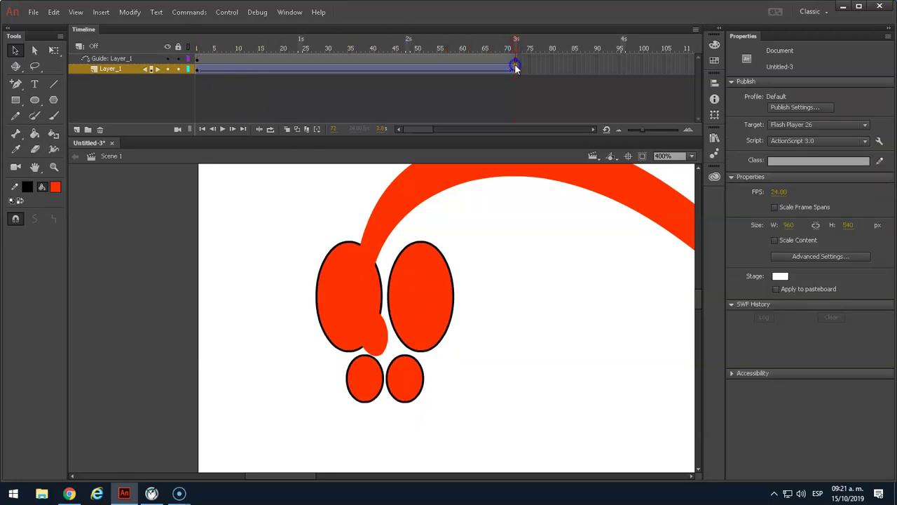
pyautogui.click(515, 68)
pyautogui.hotkey('ctrl', '1')
pyautogui.moveTo(395, 327); pyautogui.dragTo(394, 368)
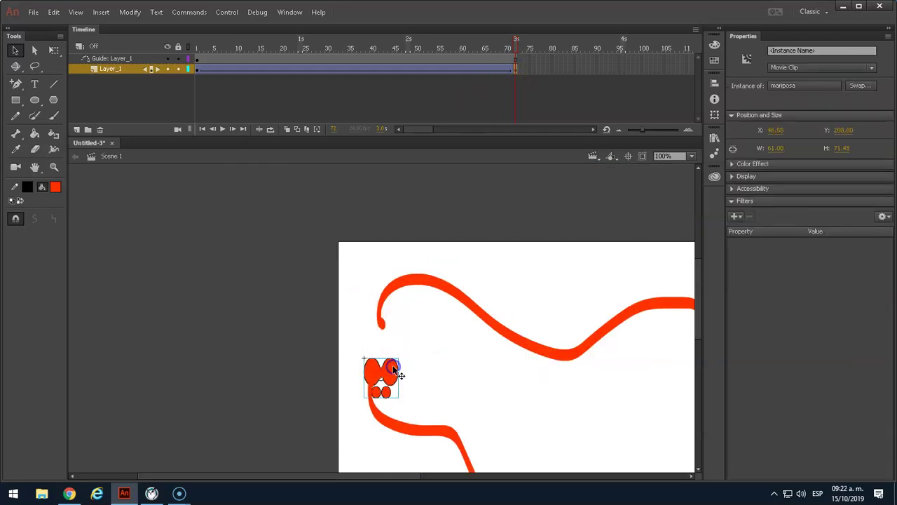
# - Scrub through the timeline to check the butterfly's motion along the guide path, and test the movie
pyautogui.moveTo(516, 40); pyautogui.dragTo(398, 58)
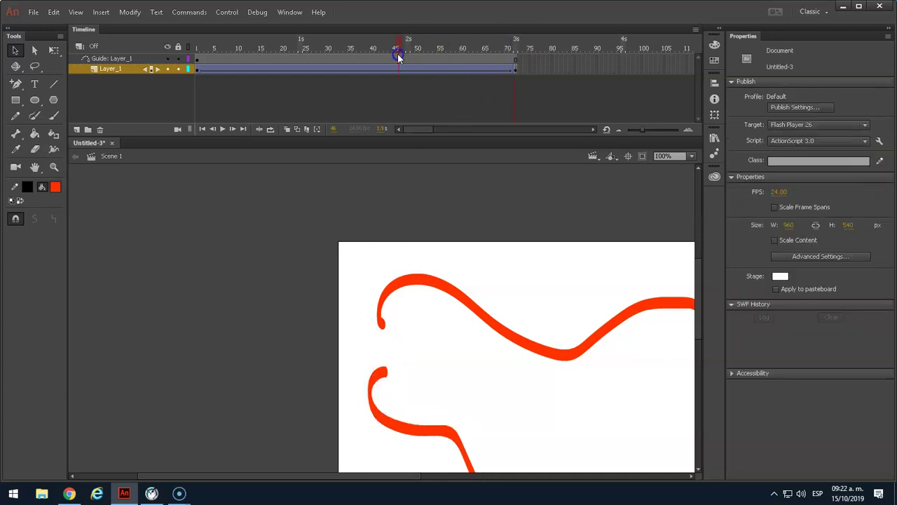
pyautogui.hotkey('ctrl', '-')
pyautogui.hotkey('ctrl', '-')
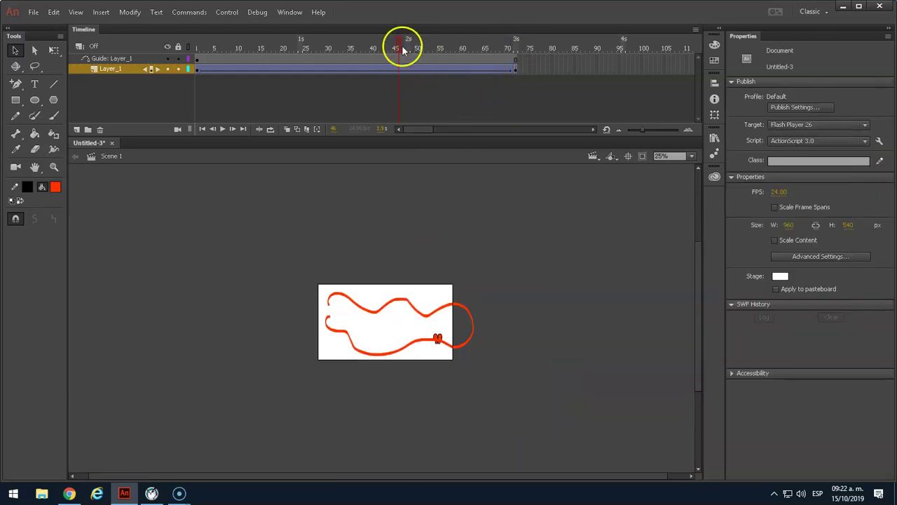
pyautogui.moveTo(213, 68); pyautogui.dragTo(396, 62)
pyautogui.click(512, 49)
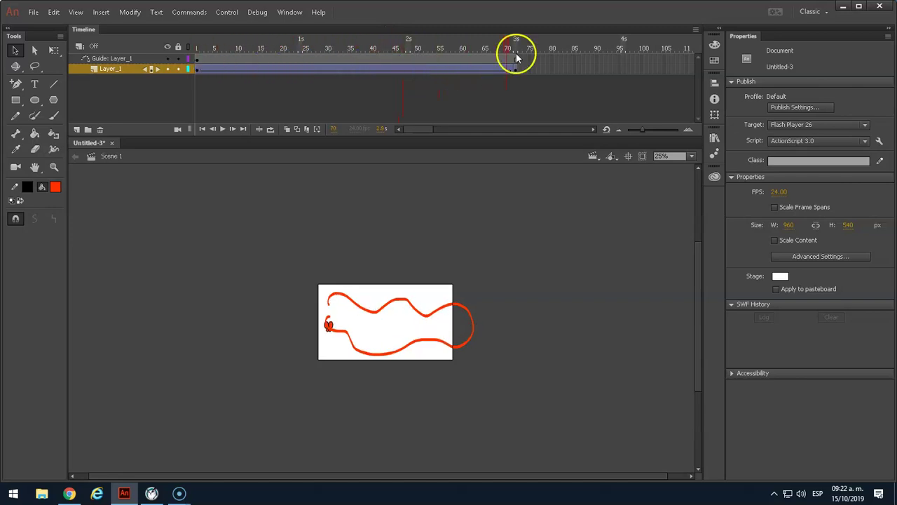
pyautogui.hotkey('ctrl', 'Return')
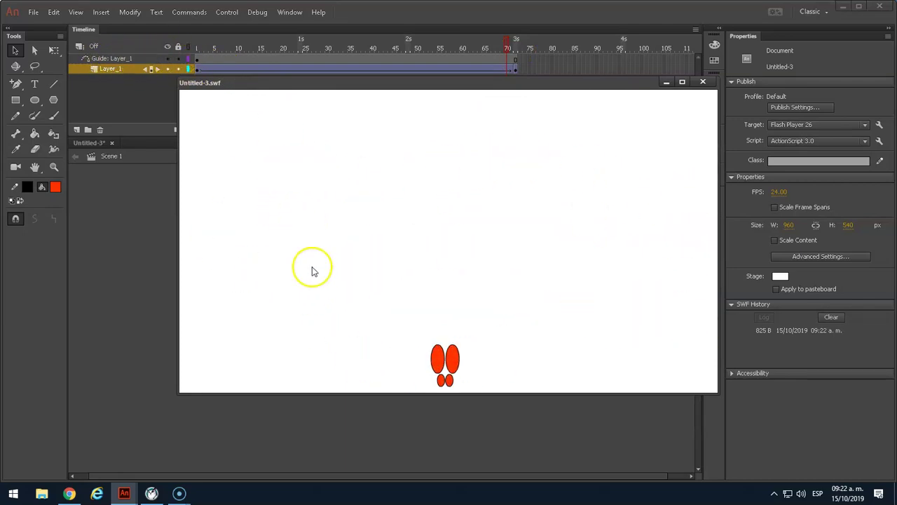
pyautogui.click(703, 81)
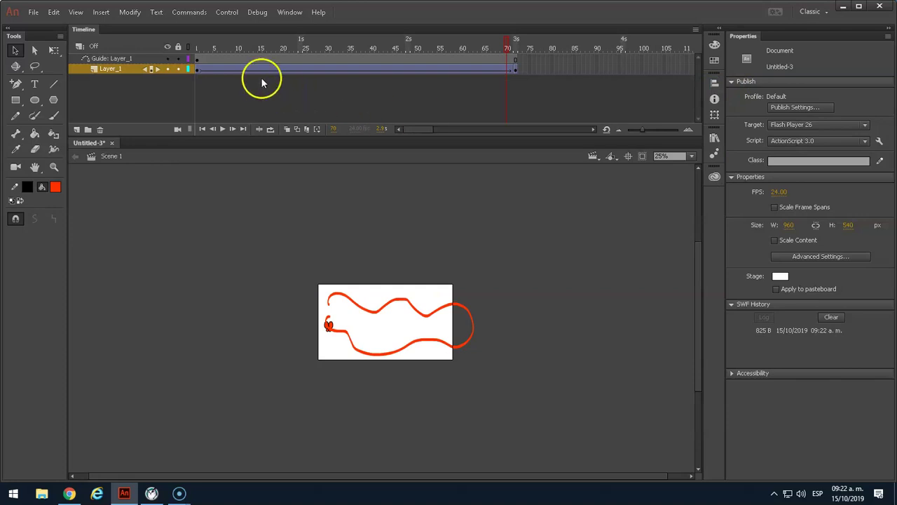
# - Set the classic ease of the Layer_1 tween to 100
pyautogui.click(222, 68)
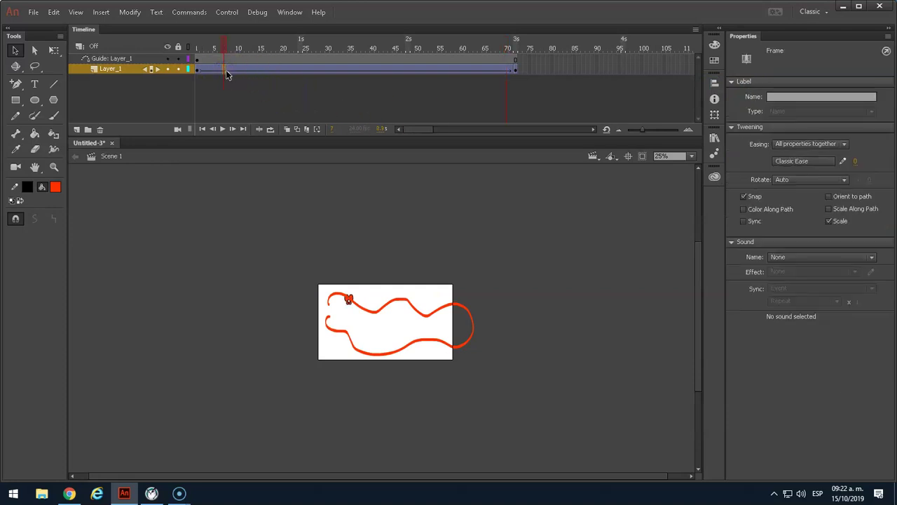
pyautogui.click(855, 162)
pyautogui.click(860, 162)
pyautogui.click(861, 163)
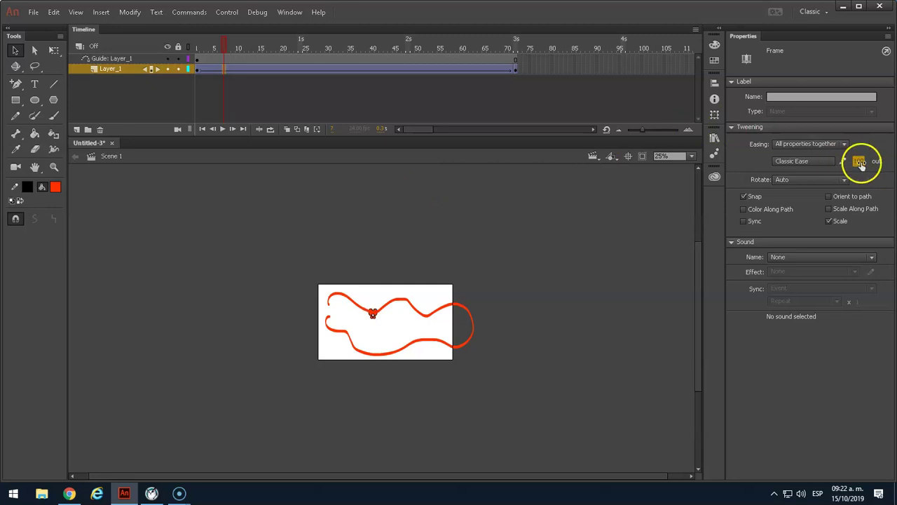
# - Test the movie with the new easing and inspect the butterfly's position at several frames along the tween
pyautogui.hotkey('ctrl', 'Return')
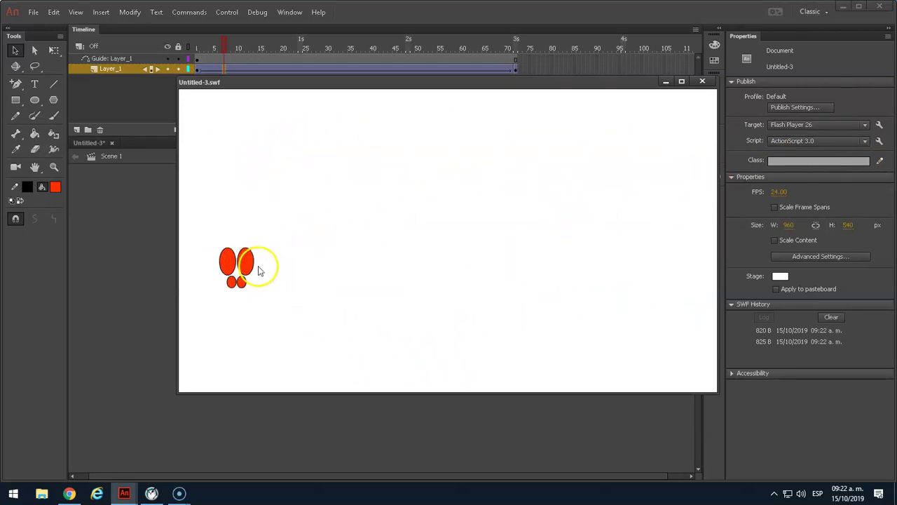
pyautogui.click(702, 81)
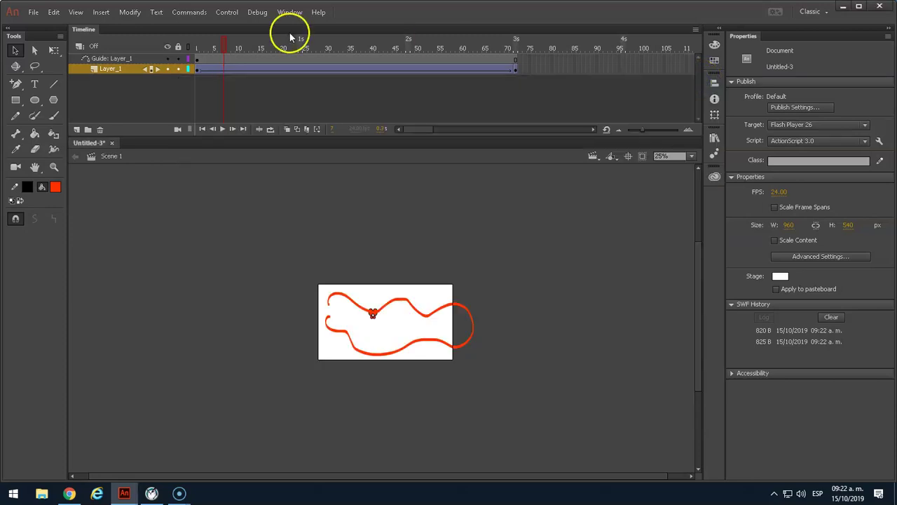
pyautogui.click(227, 46)
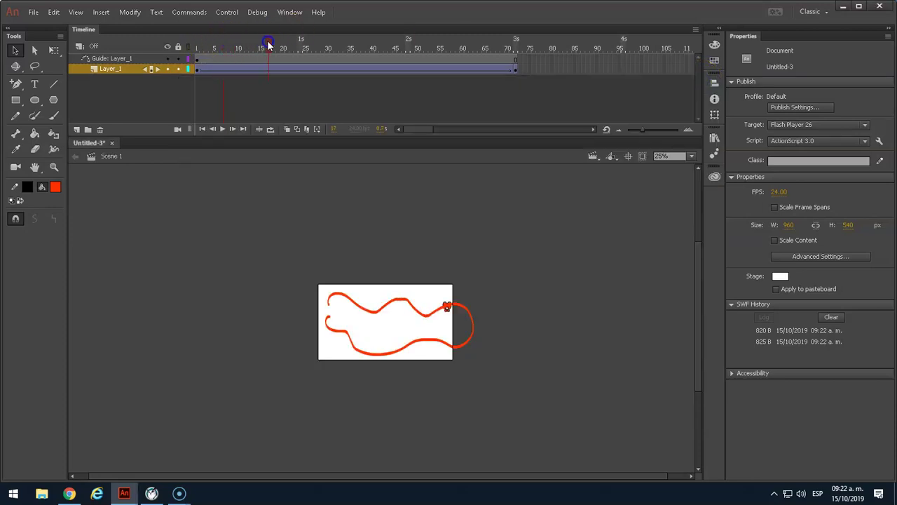
pyautogui.click(335, 68)
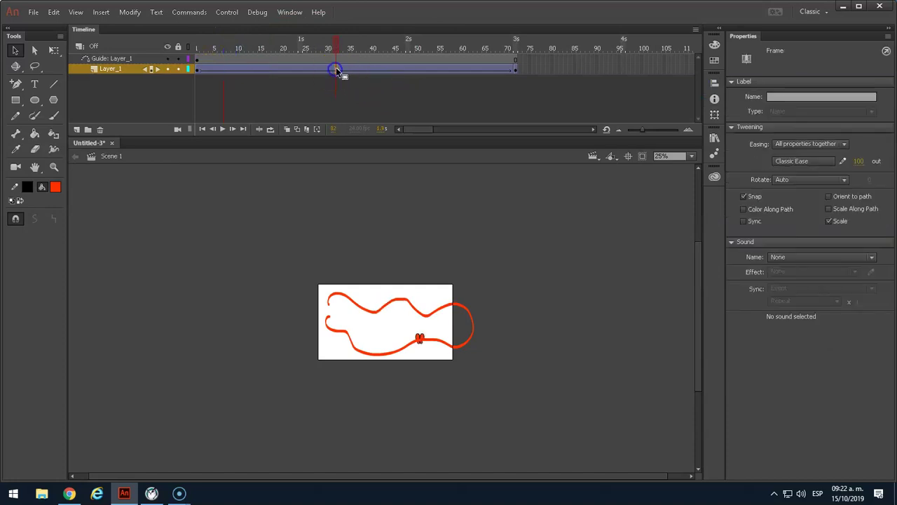
# - Enable Orient to path for the Layer_1 tween and scrub the timeline to check the butterfly's orientation along the guide
pyautogui.click(830, 197)
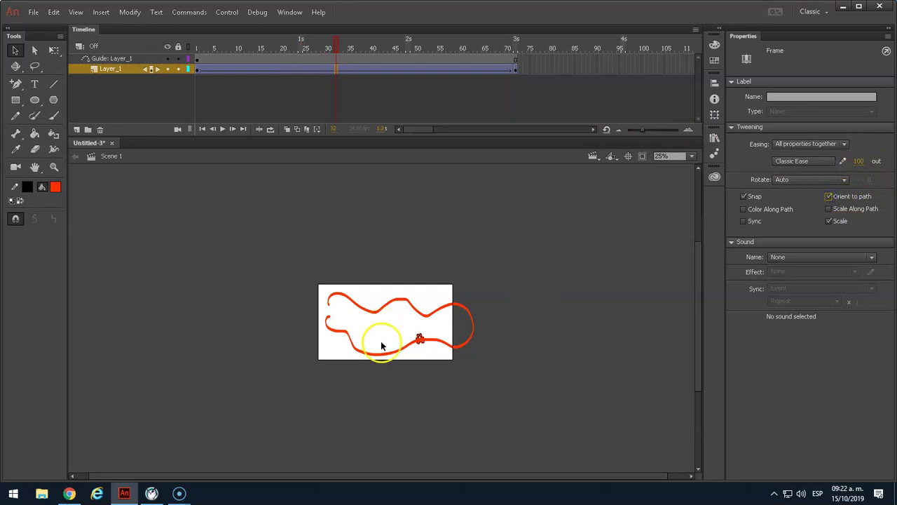
pyautogui.click(317, 46)
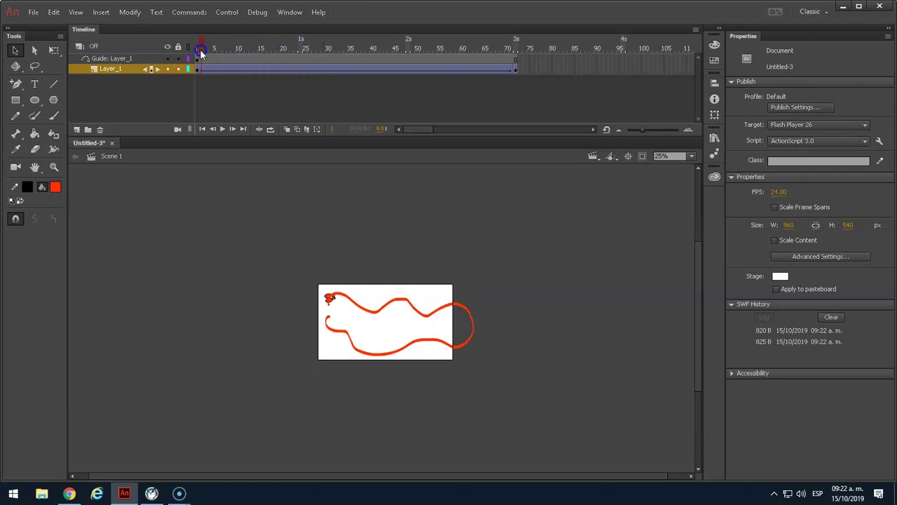
pyautogui.moveTo(251, 41); pyautogui.dragTo(199, 44)
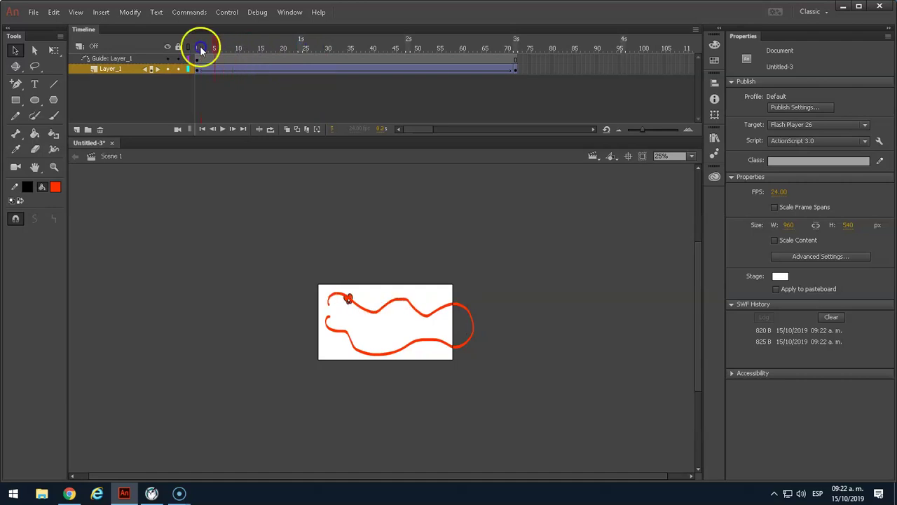
pyautogui.click(200, 69)
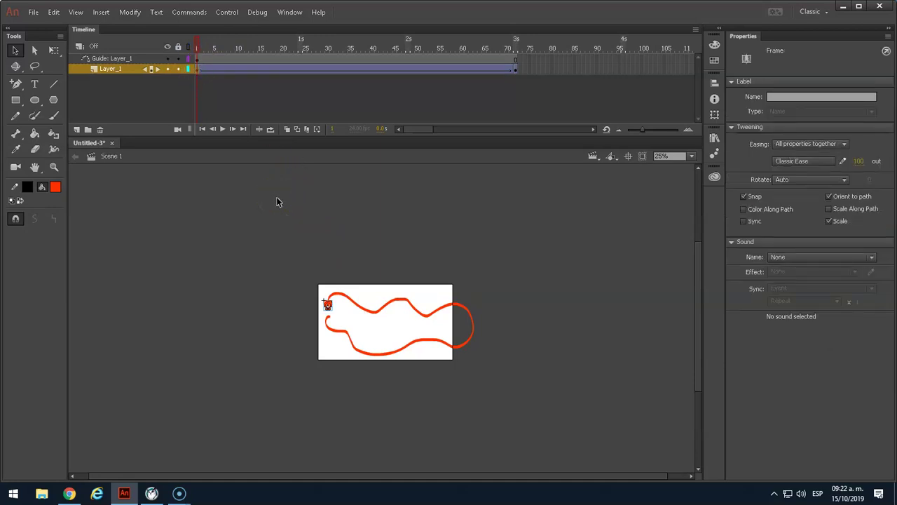
# - At frame 1 of Layer_1, rotate the butterfly clockwise with Free Transform toward the start of the guide path
pyautogui.hotkey('ctrl', '4')
pyautogui.hotkey('ctrl', '1')
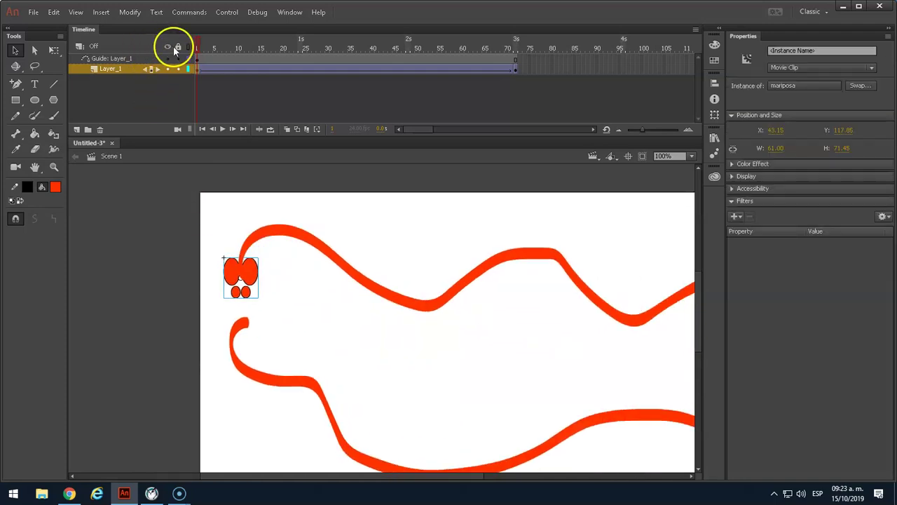
pyautogui.click(204, 45)
pyautogui.moveTo(205, 45); pyautogui.dragTo(201, 37)
pyautogui.click(201, 69)
pyautogui.click(255, 264)
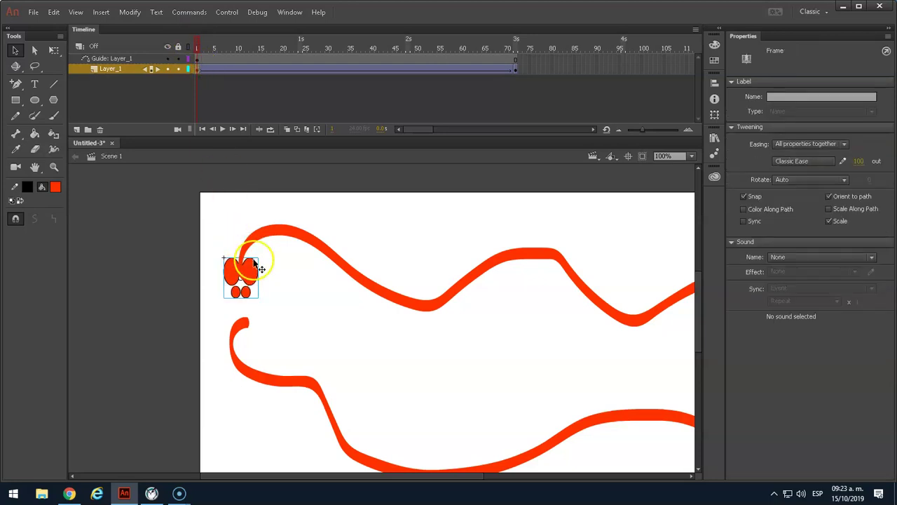
pyautogui.press('q')
pyautogui.moveTo(260, 257); pyautogui.dragTo(272, 269)
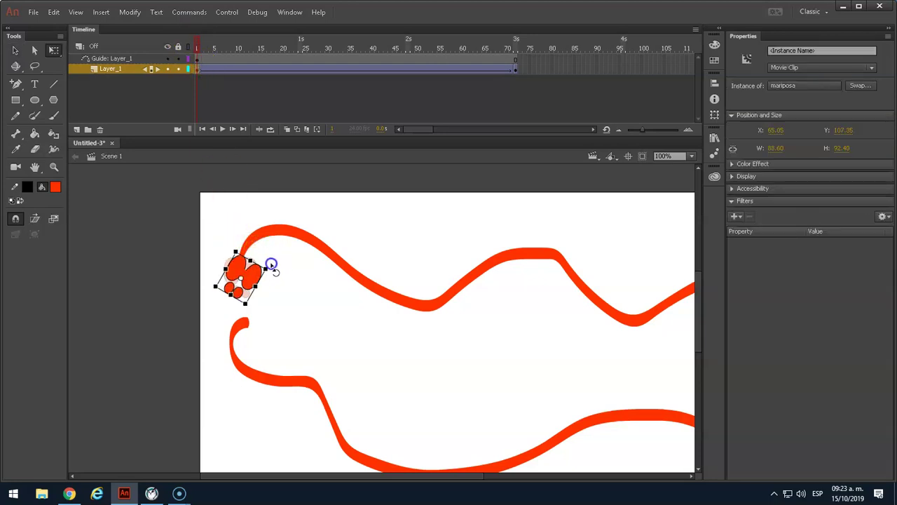
# - Add a keyframe at frame 4 of Layer_1 and rotate the butterfly so it faces along the descending guide path
pyautogui.click(200, 46)
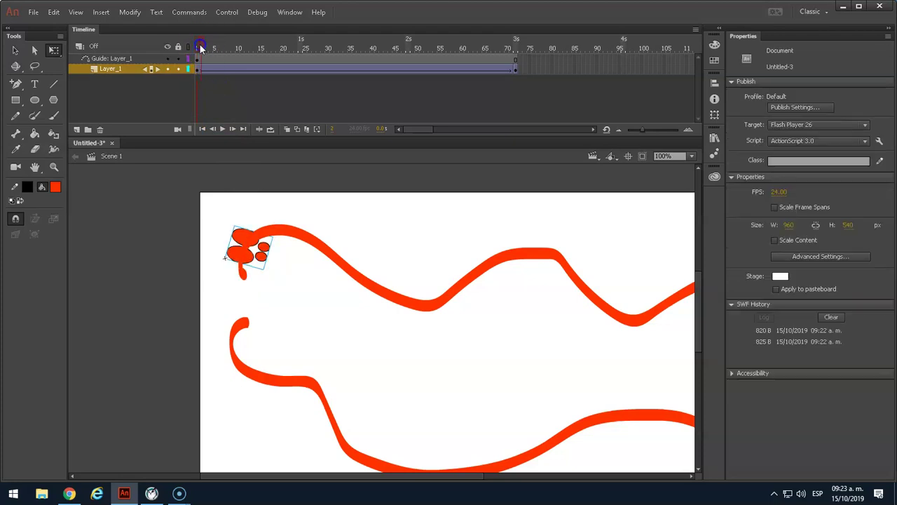
pyautogui.click(203, 70)
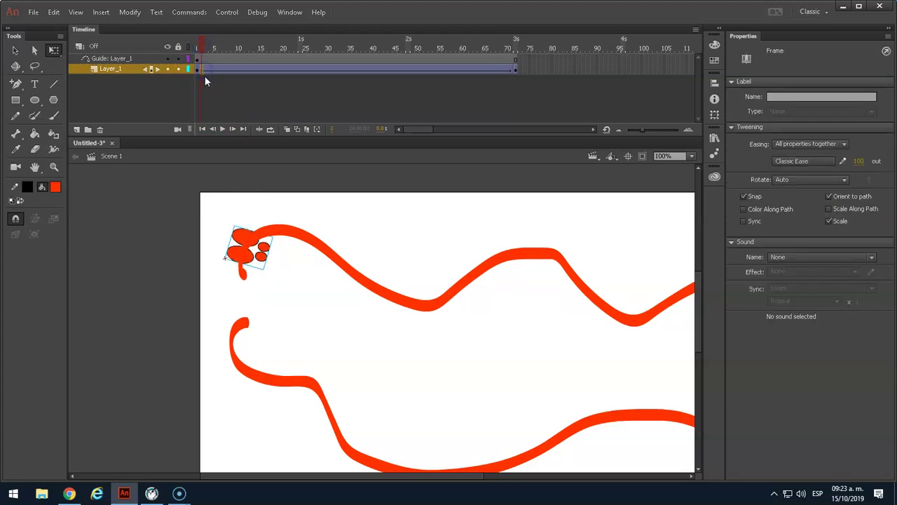
pyautogui.moveTo(200, 46); pyautogui.dragTo(213, 45)
pyautogui.click(214, 70)
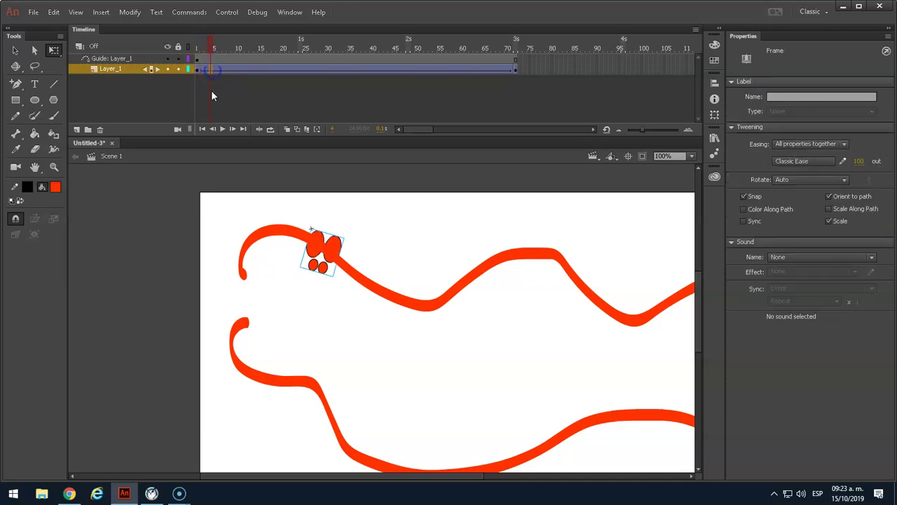
pyautogui.click(314, 270)
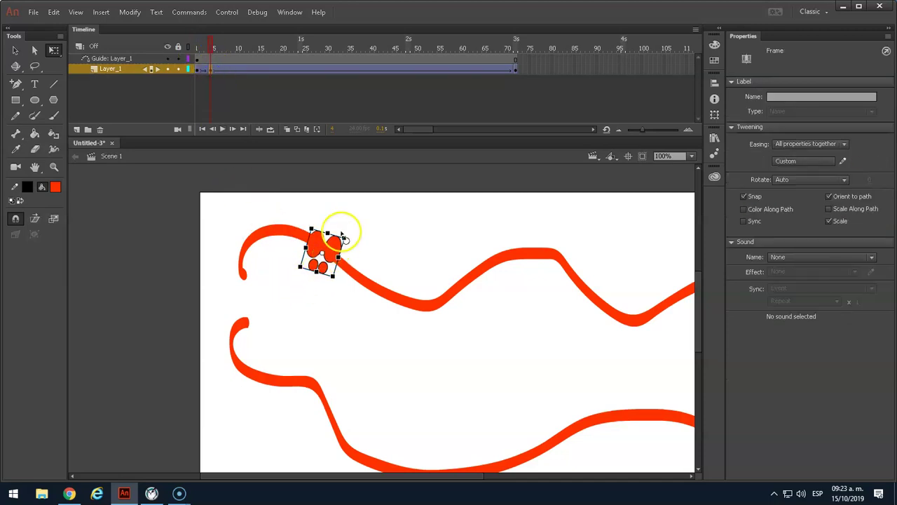
pyautogui.moveTo(346, 239); pyautogui.dragTo(369, 354)
# - Add a keyframe at frame 2 of Layer_1 and rotate the butterfly clockwise toward the curve of the path
pyautogui.moveTo(210, 39); pyautogui.dragTo(196, 49)
pyautogui.click(202, 70)
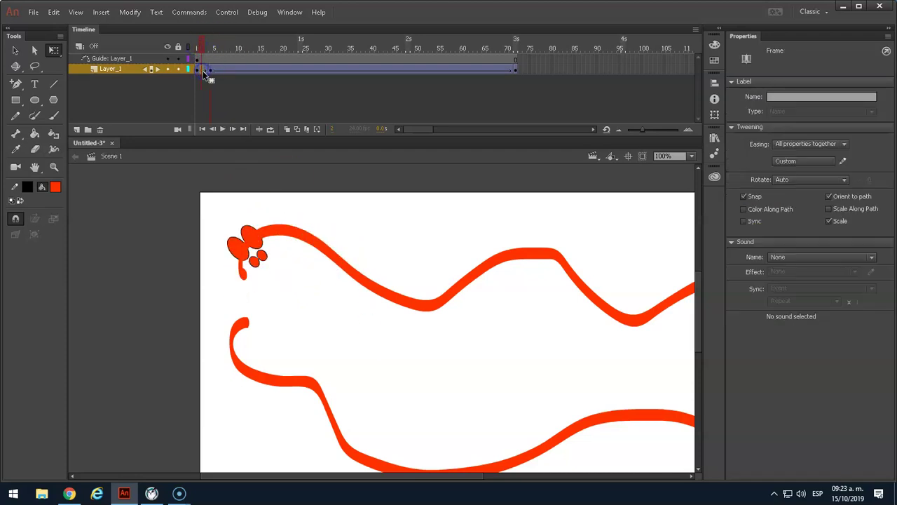
pyautogui.click(246, 246)
pyautogui.moveTo(243, 196); pyautogui.dragTo(276, 225)
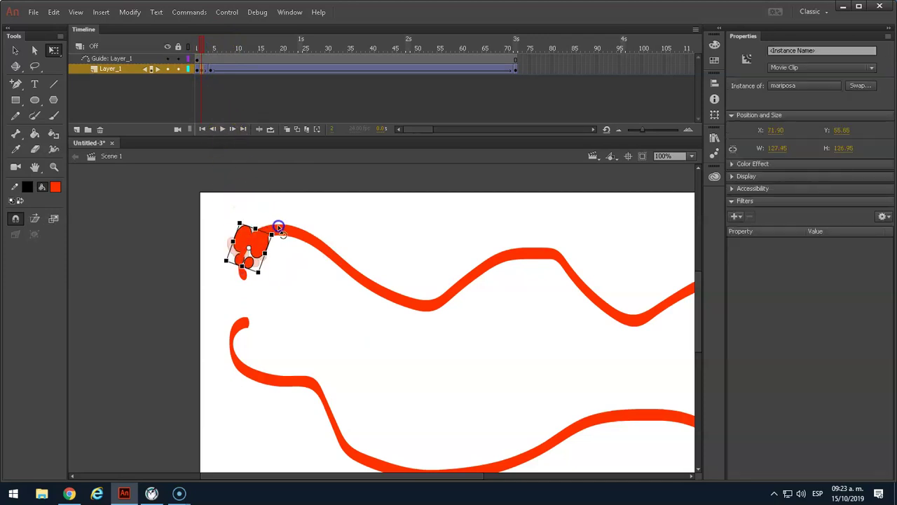
# - Return to frame 1 of Layer_1 and rotate the butterfly slightly back toward upright
pyautogui.click(199, 69)
pyautogui.click(228, 241)
pyautogui.moveTo(232, 245); pyautogui.dragTo(202, 223)
pyautogui.click(203, 79)
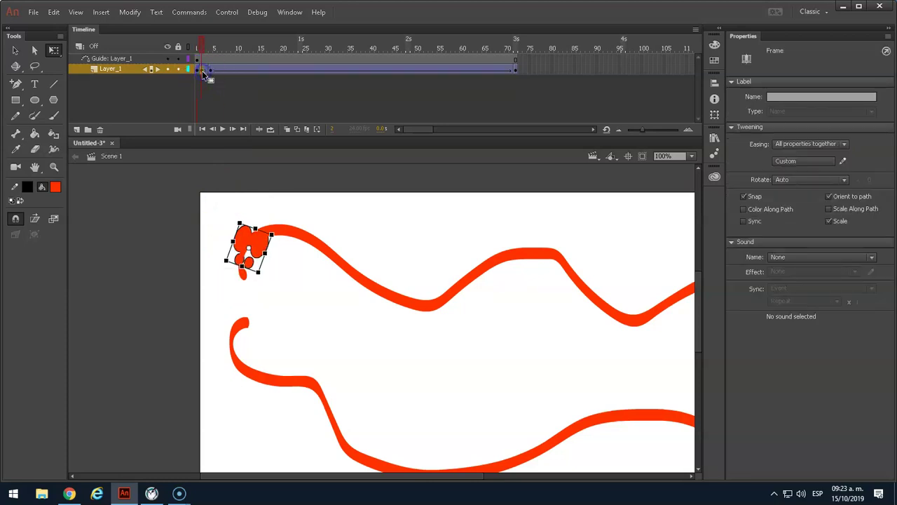
# - Add a keyframe at frame 30 of Layer_1 and rotate the butterfly to face along the lower part of the guide path
pyautogui.moveTo(208, 73); pyautogui.dragTo(262, 47)
pyautogui.scroll(-5, 459, 246)
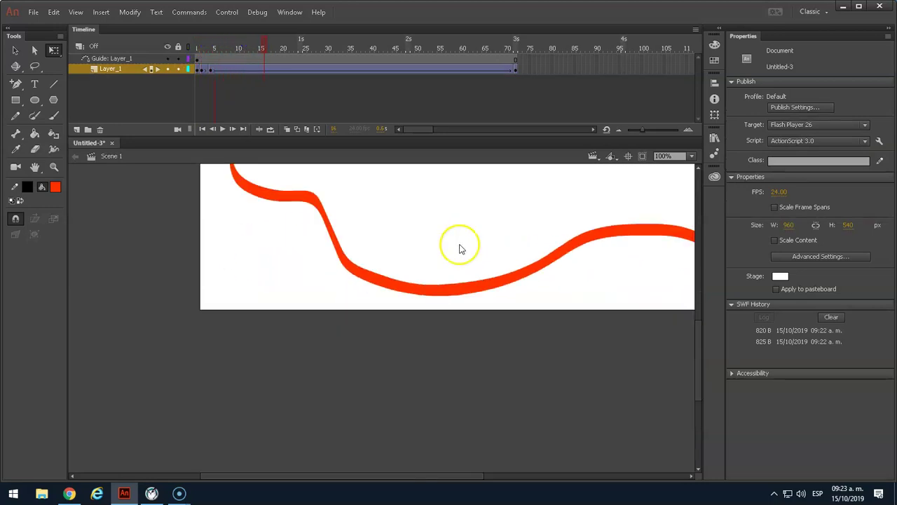
pyautogui.scroll(3, 459, 249)
pyautogui.hscroll(5, 376, 300)
pyautogui.scroll(2, 376, 301)
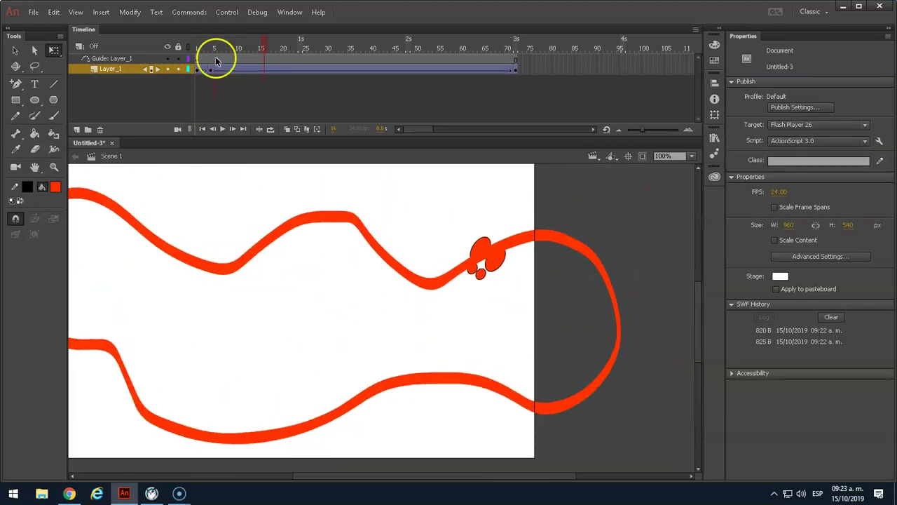
pyautogui.moveTo(270, 46); pyautogui.dragTo(329, 42)
pyautogui.click(330, 70)
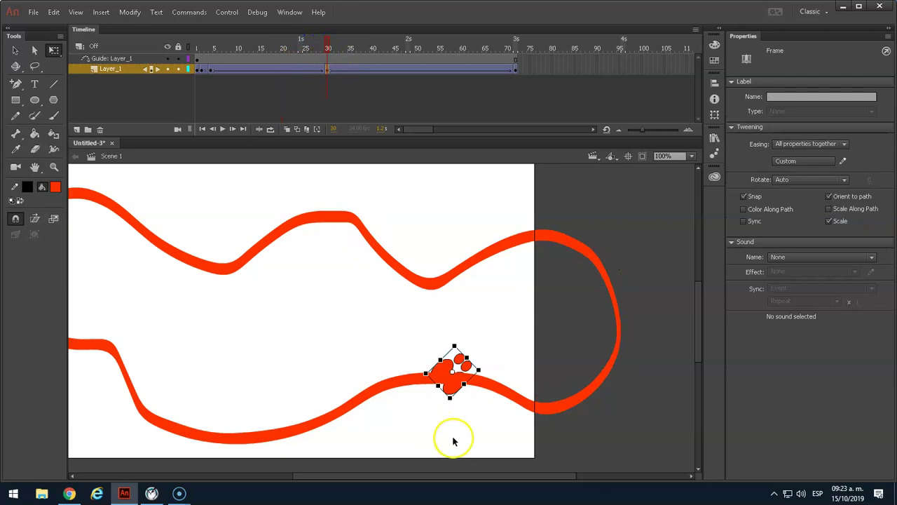
pyautogui.moveTo(442, 357); pyautogui.dragTo(481, 356)
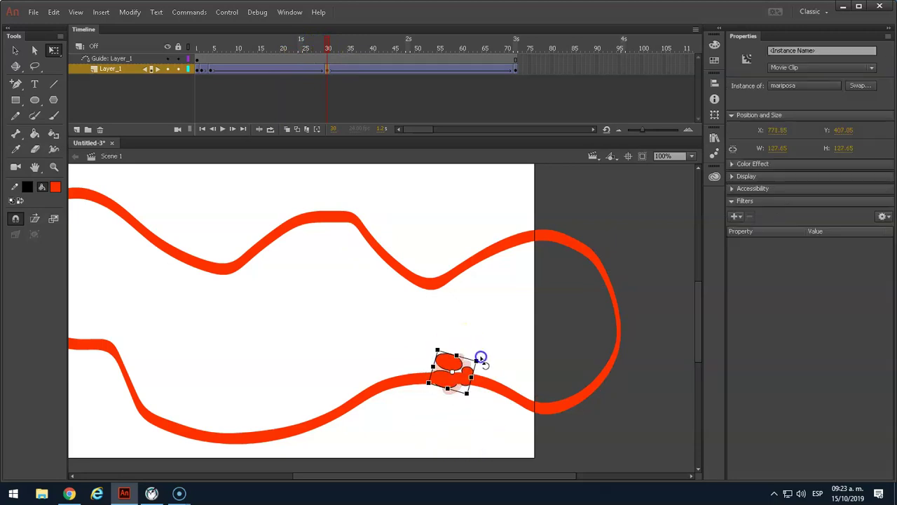
# - Add a keyframe at frame 51 of Layer_1 and rotate the butterfly to match the steep bend in the path
pyautogui.click(331, 44)
pyautogui.moveTo(331, 44); pyautogui.dragTo(386, 47)
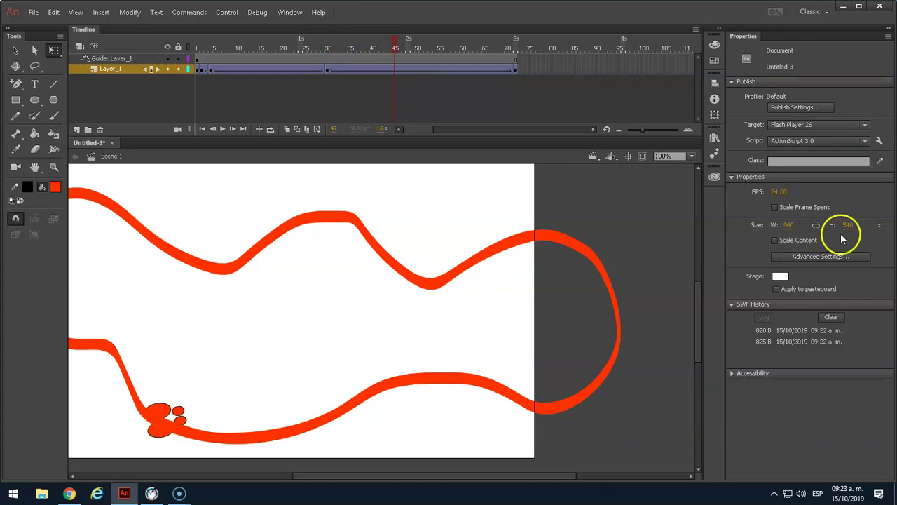
pyautogui.click(419, 72)
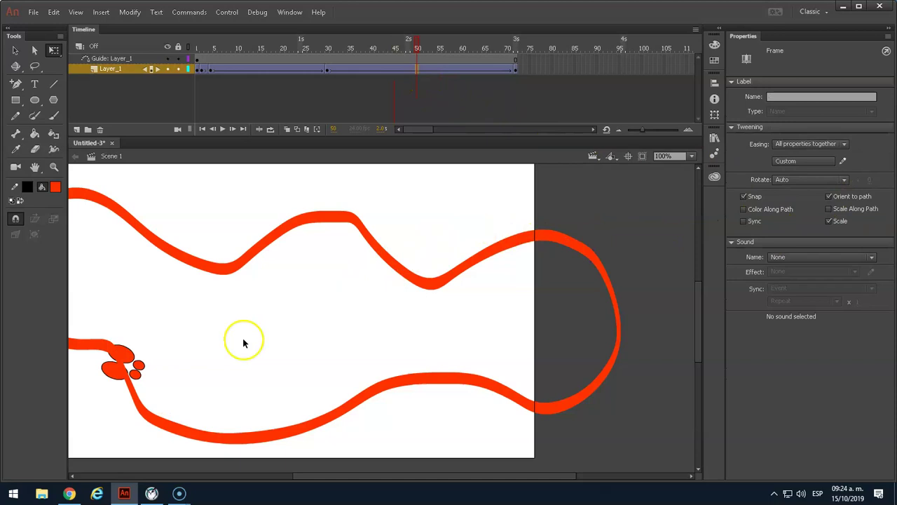
pyautogui.moveTo(417, 48)
pyautogui.mouseDown()
pyautogui.moveTo(346, 48)
pyautogui.moveTo(421, 41)
pyautogui.mouseUp()
pyautogui.click(424, 70)
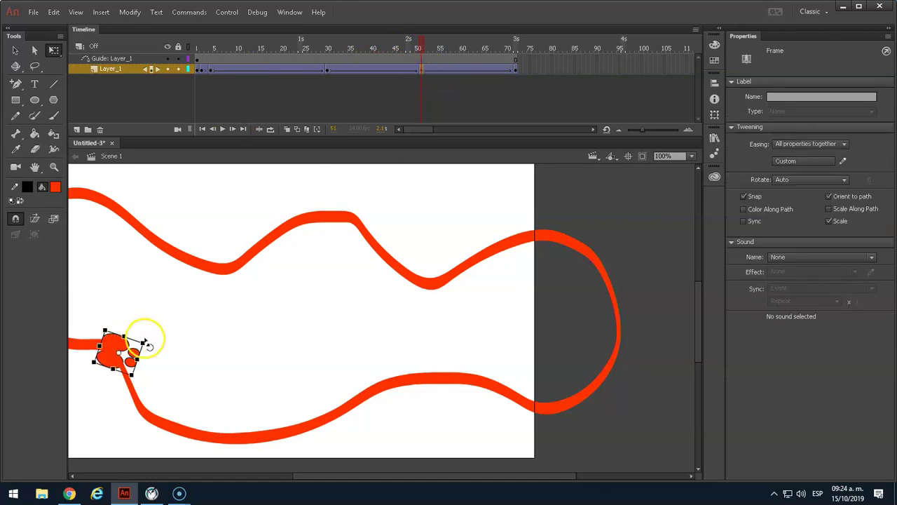
pyautogui.click(144, 347)
pyautogui.moveTo(147, 347); pyautogui.dragTo(459, 315)
# - Add a keyframe at frame 62 of Layer_1 and rotate the butterfly clockwise toward the path's final upward curve
pyautogui.click(424, 46)
pyautogui.moveTo(424, 45); pyautogui.dragTo(471, 49)
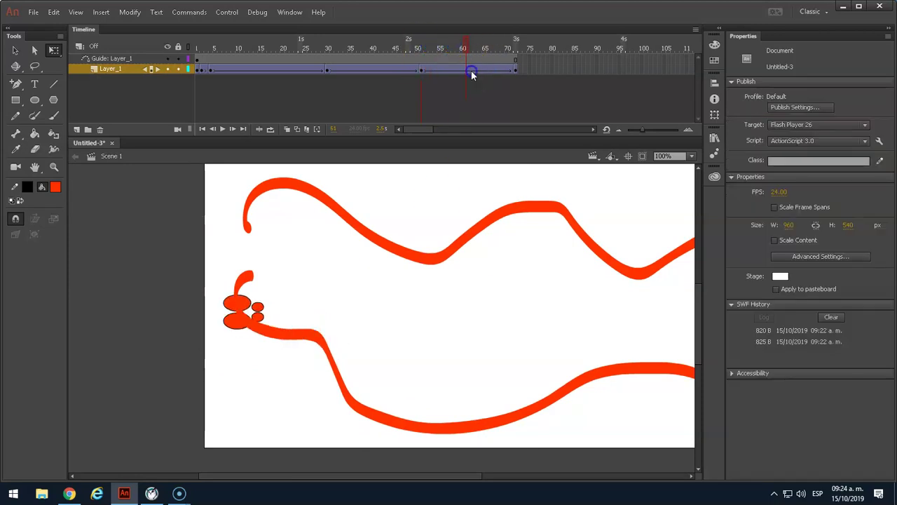
pyautogui.click(471, 71)
pyautogui.moveTo(270, 298); pyautogui.dragTo(274, 334)
# - At frame 72 of Layer_1, rotate the butterfly slightly clockwise and undo the last extra adjustment
pyautogui.moveTo(465, 40); pyautogui.dragTo(510, 42)
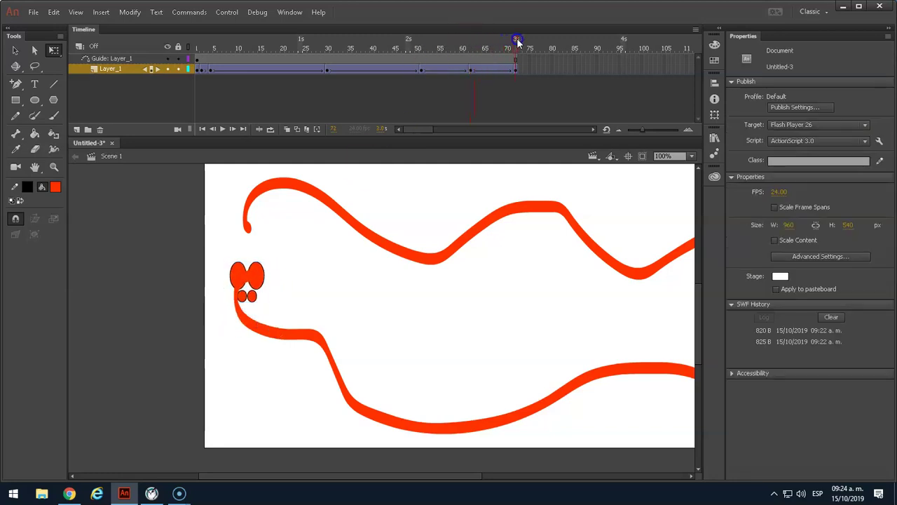
pyautogui.click(254, 296)
pyautogui.moveTo(266, 305); pyautogui.dragTo(263, 309)
pyautogui.hotkey('ctrl', 'z')
# - Test the movie with the adjusted rotations and scrub the timeline to check the butterfly along the whole path
pyautogui.moveTo(516, 40); pyautogui.dragTo(56, 27)
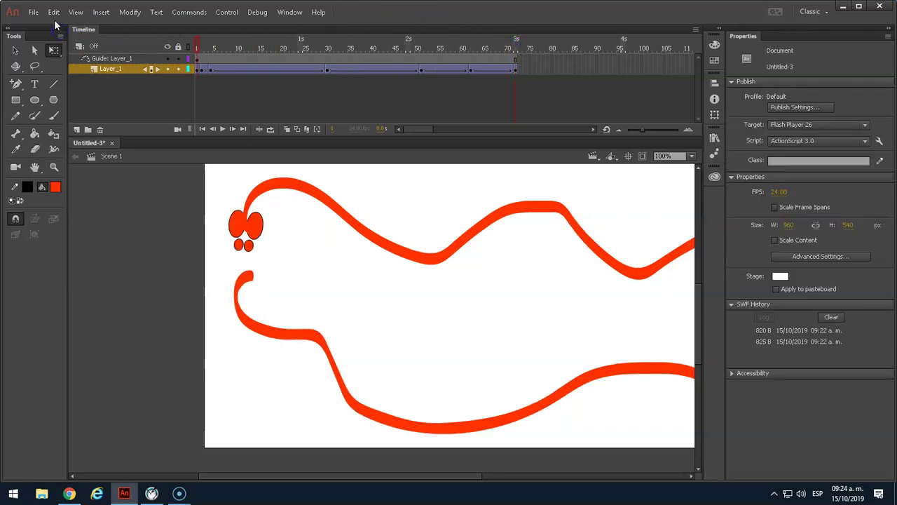
pyautogui.hotkey('ctrl', 'Return')
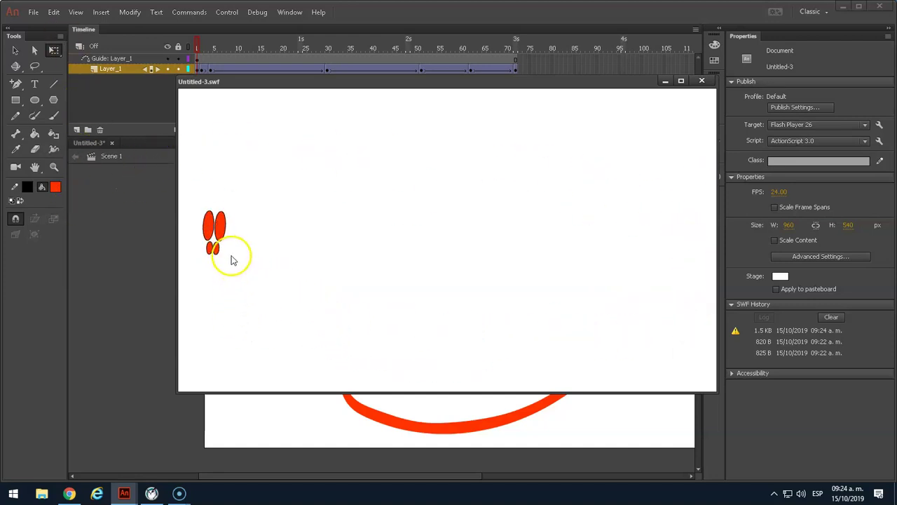
pyautogui.click(703, 82)
pyautogui.moveTo(194, 45); pyautogui.dragTo(413, 63)
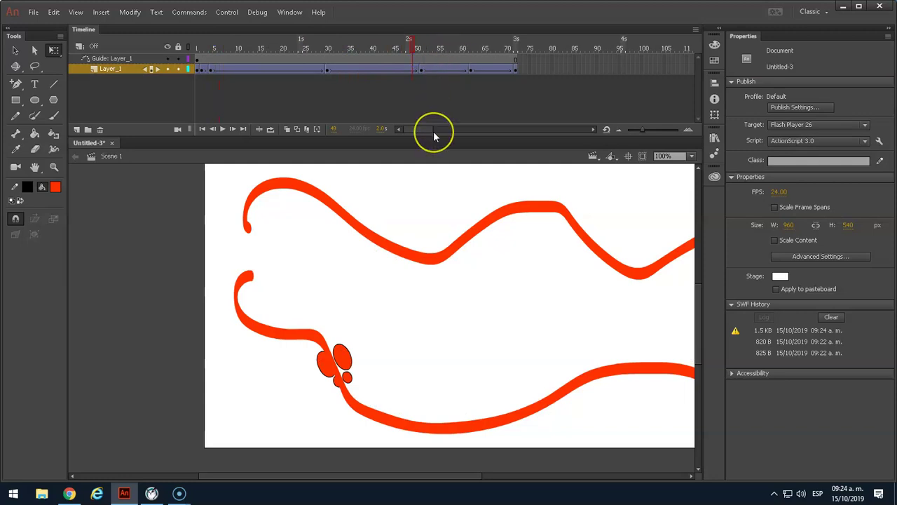
pyautogui.hotkey('ctrl', '-')
pyautogui.moveTo(376, 238); pyautogui.dragTo(352, 227)
pyautogui.moveTo(408, 35); pyautogui.dragTo(515, 43)
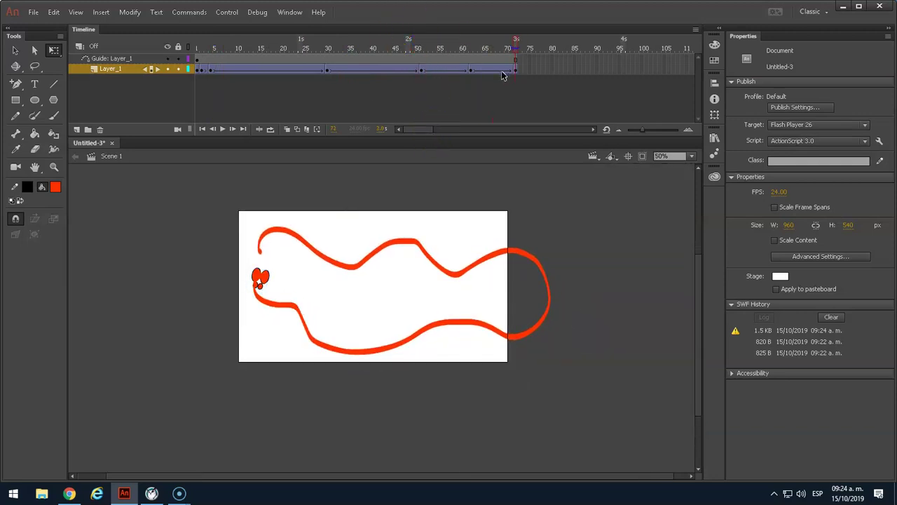
# - Extend Layer_1 with a new keyframe at frame 120 and scrub through the added frames
pyautogui.click(515, 69)
pyautogui.moveTo(424, 129); pyautogui.dragTo(429, 133)
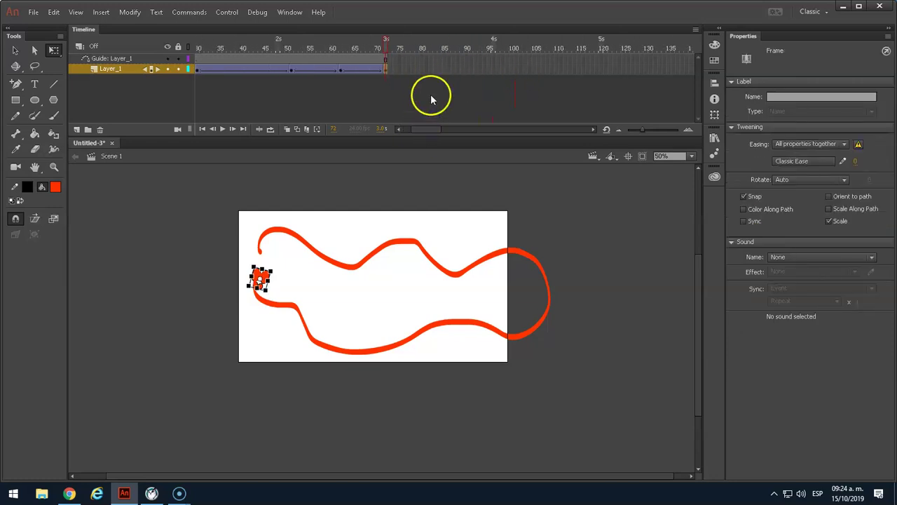
pyautogui.click(512, 70)
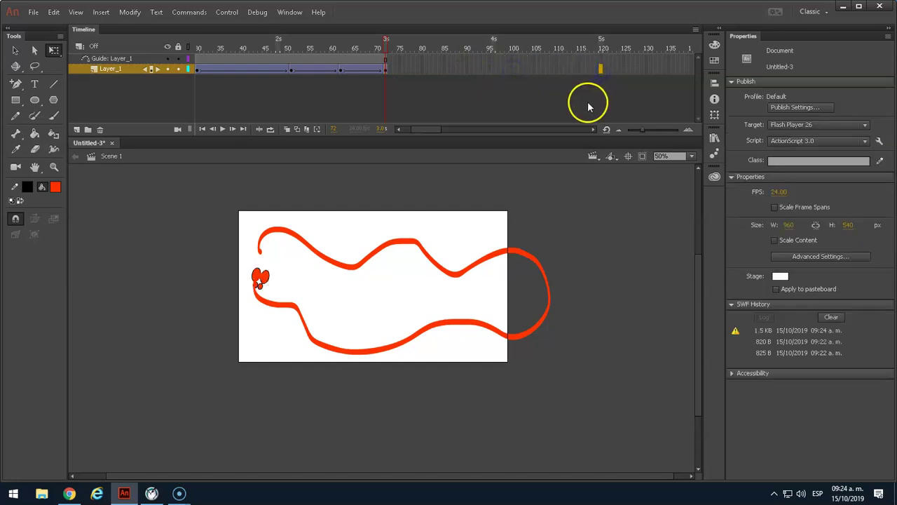
pyautogui.press('F6')
pyautogui.moveTo(603, 45); pyautogui.dragTo(570, 62)
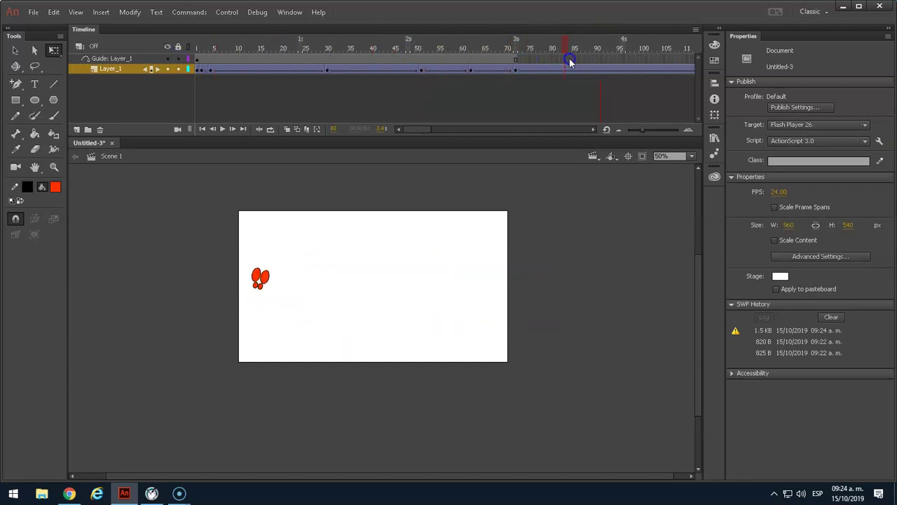
pyautogui.moveTo(638, 46); pyautogui.dragTo(598, 54)
# - Try moving the butterfly horizontally into the stage at frame 120, scrub the new tween, and undo the move
pyautogui.click(440, 69)
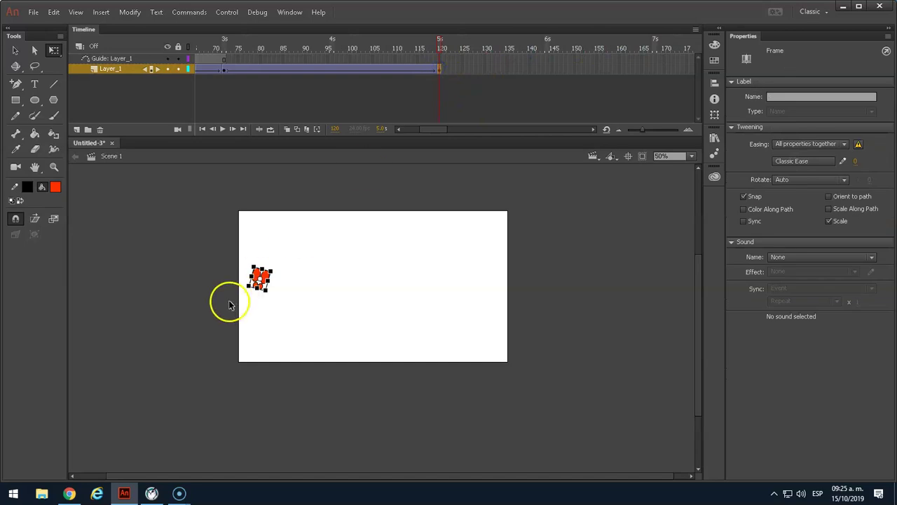
pyautogui.moveTo(265, 276); pyautogui.dragTo(311, 276)
pyautogui.moveTo(452, 39); pyautogui.dragTo(238, 47)
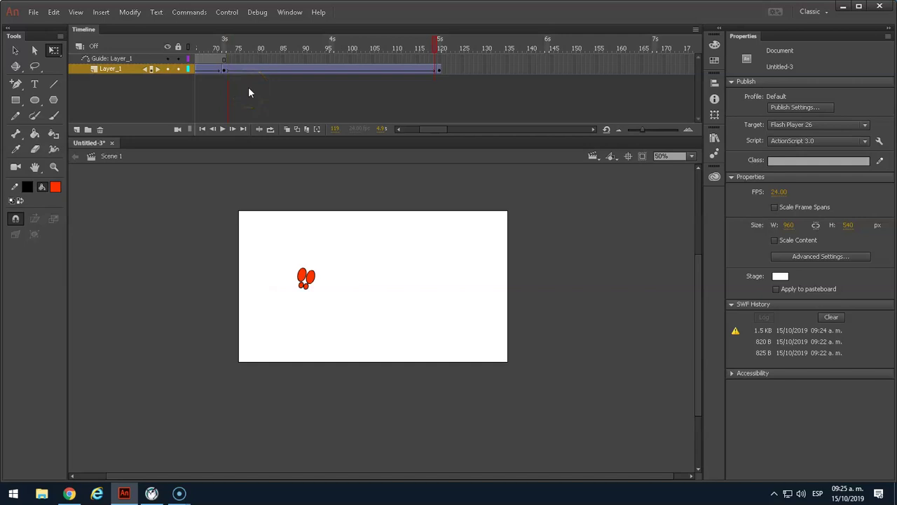
pyautogui.press('.')
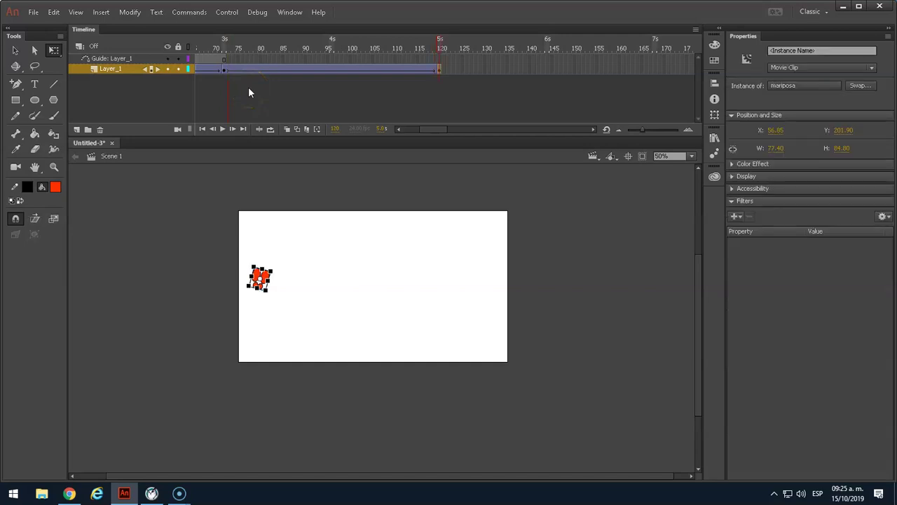
pyautogui.click(357, 169)
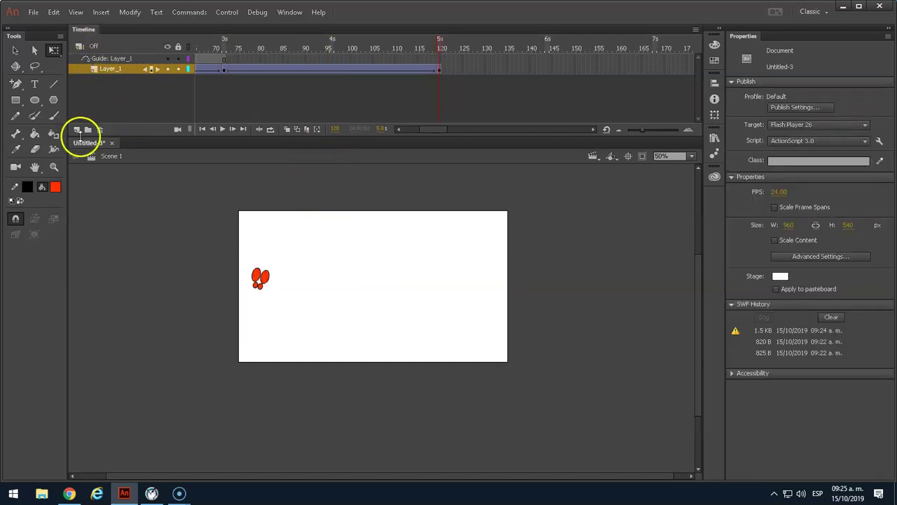
# - Rename the butterfly's layer, Layer_1, as mariposa_guia
pyautogui.click(234, 73)
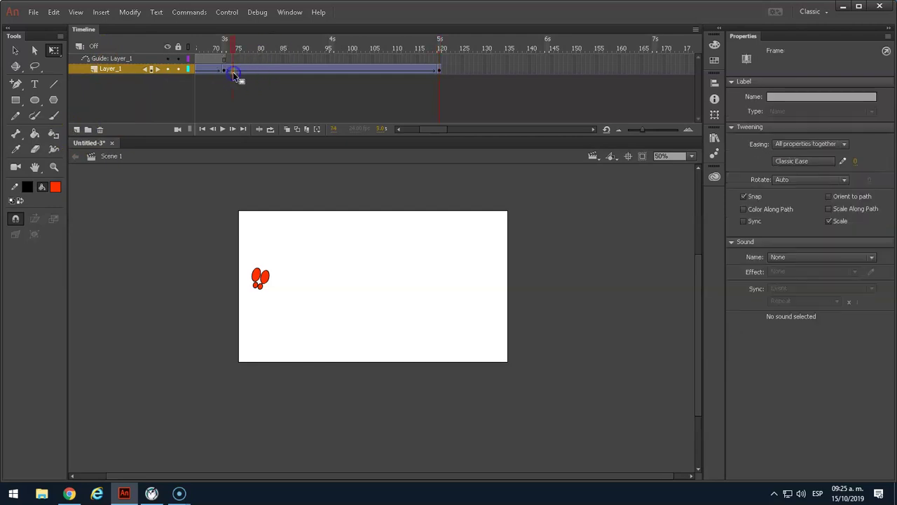
pyautogui.click(222, 68)
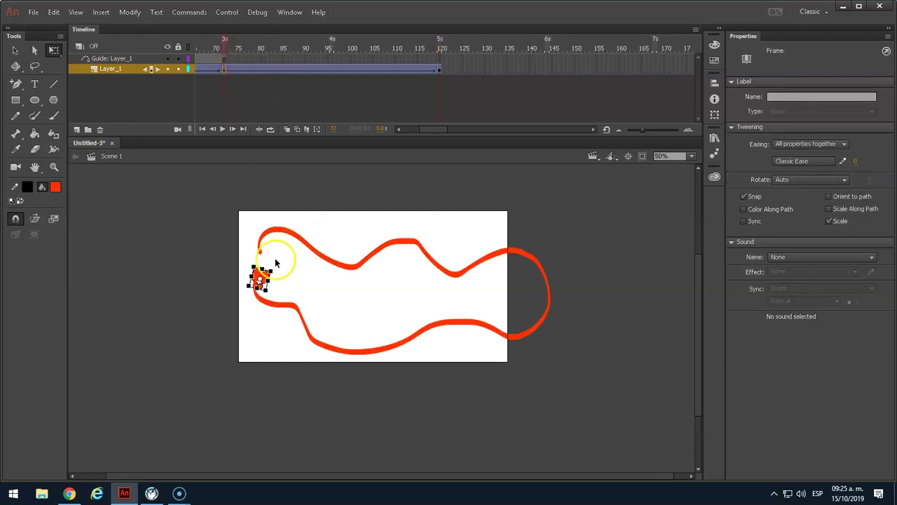
pyautogui.click(246, 202)
pyautogui.click(111, 69)
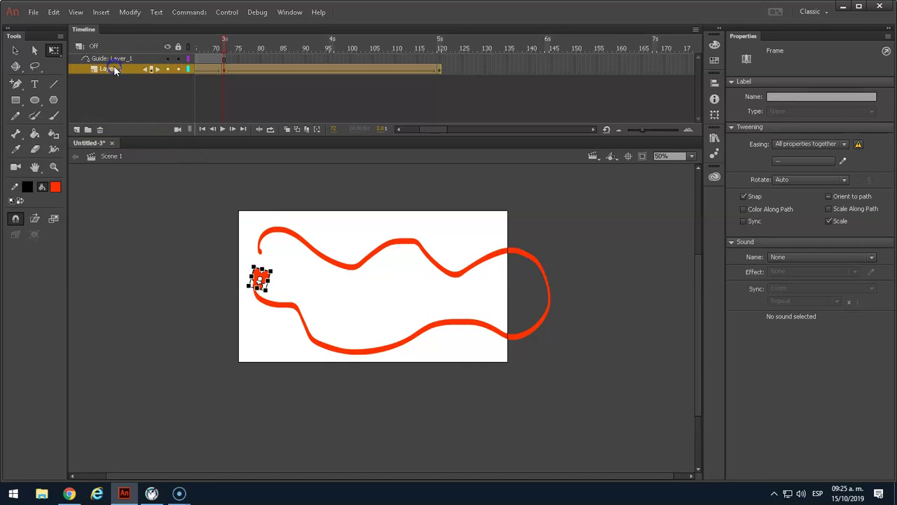
pyautogui.write('mariposa')
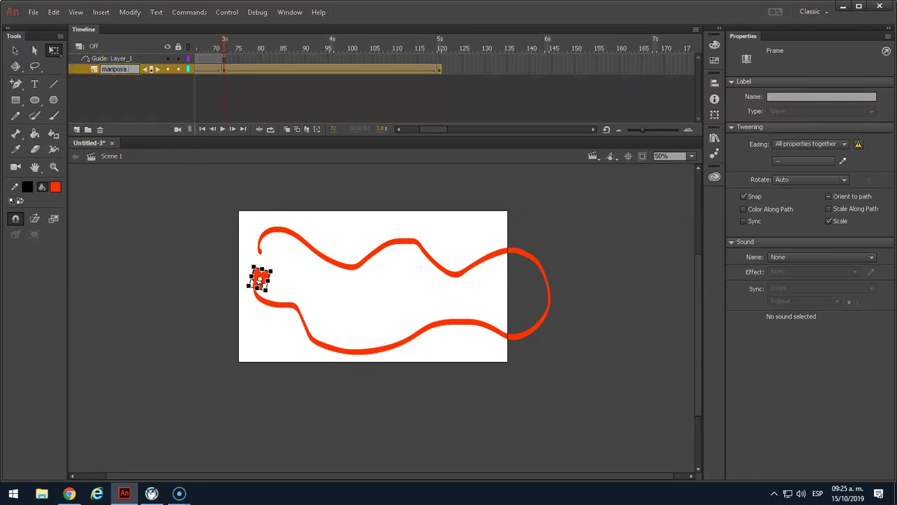
pyautogui.write('_guia')
pyautogui.click(77, 93)
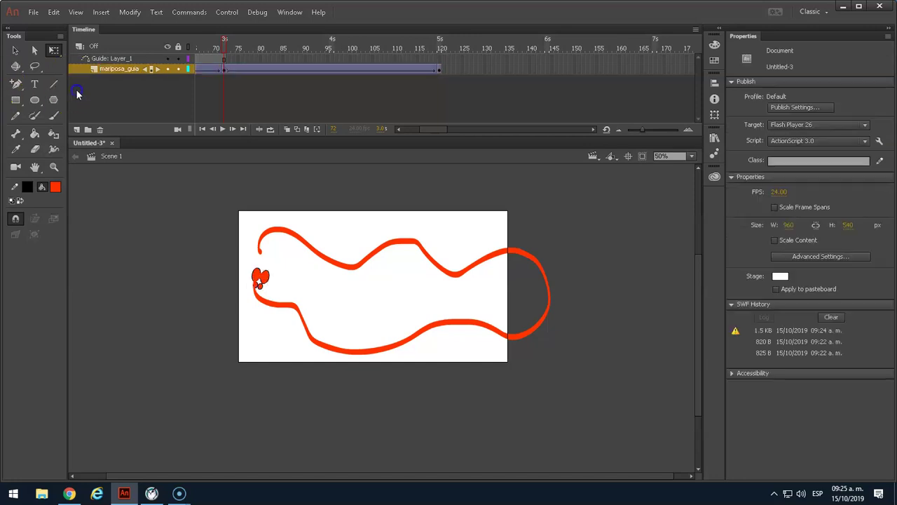
# - Add a new layer above the motion guide, outside the guided group, and name it texto
pyautogui.click(77, 130)
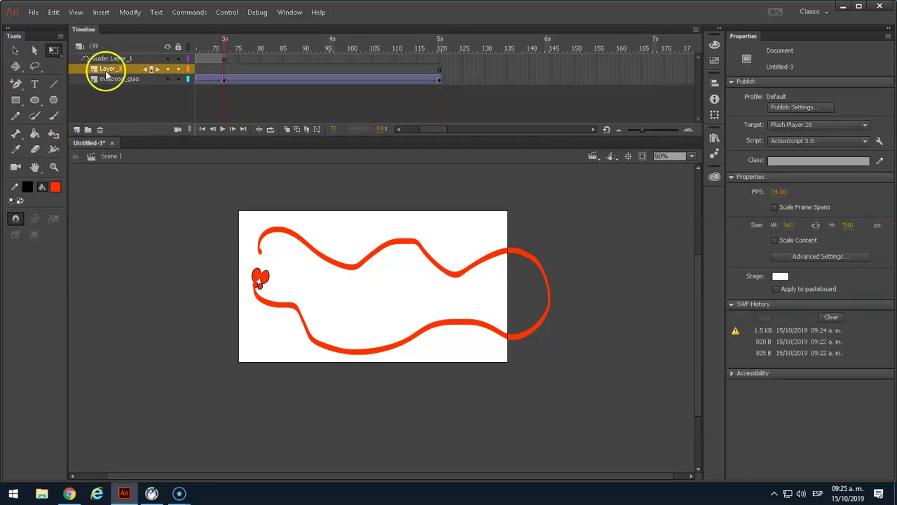
pyautogui.click(93, 70)
pyautogui.moveTo(85, 52); pyautogui.dragTo(84, 53)
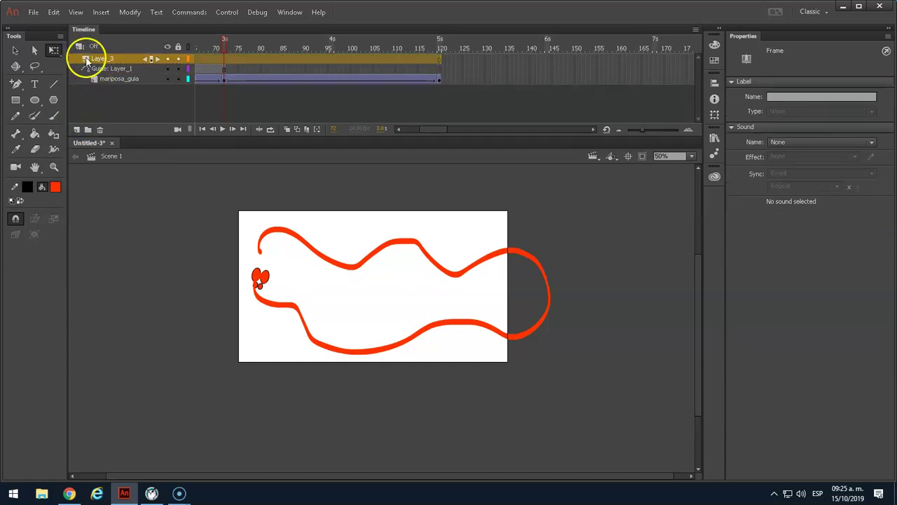
pyautogui.moveTo(94, 58); pyautogui.dragTo(86, 70)
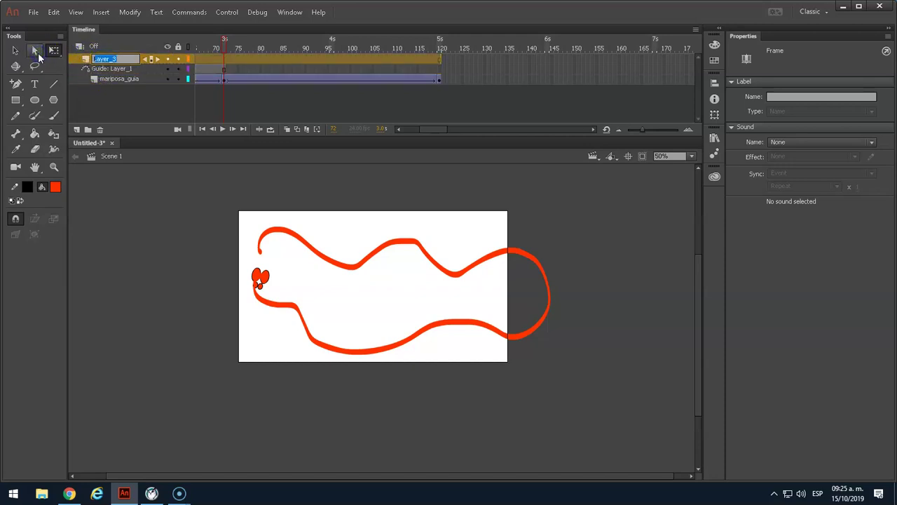
pyautogui.write('texto')
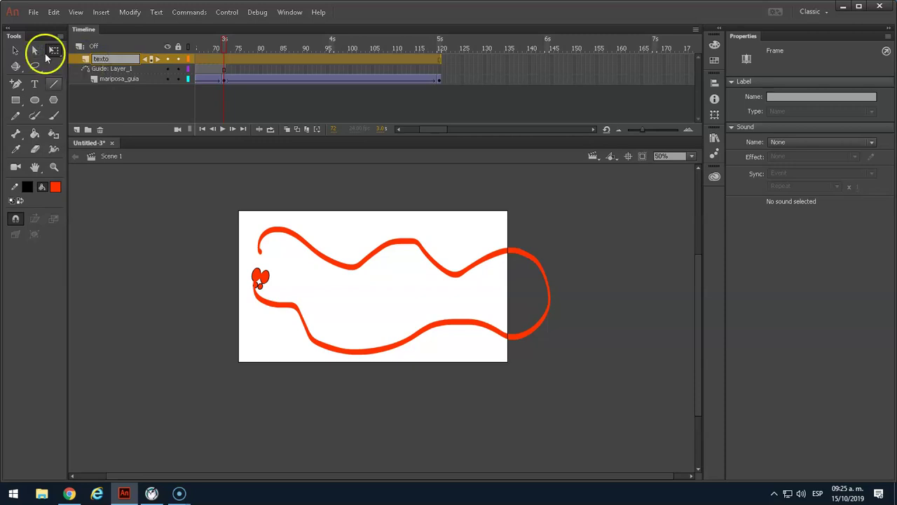
pyautogui.click(122, 260)
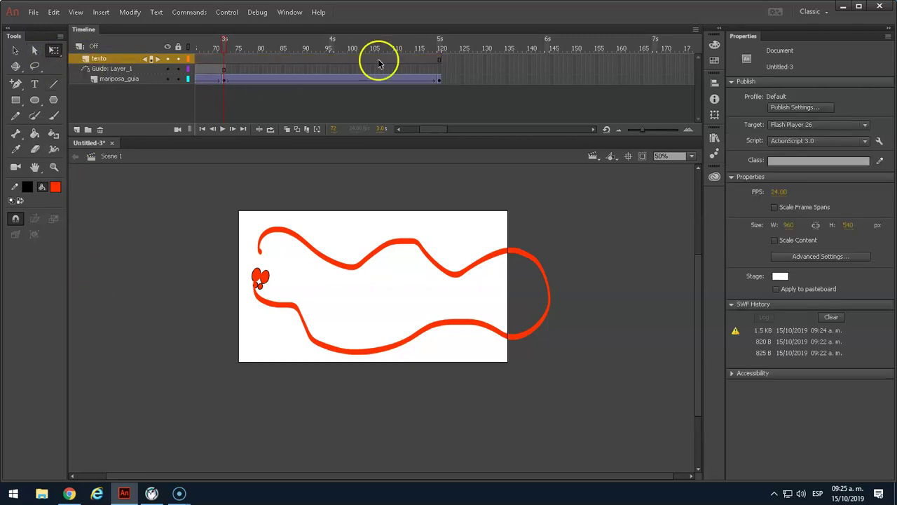
# - Start a new blank keyframe at frame 110 of the texto layer and apply a classic tween to it
pyautogui.click(439, 60)
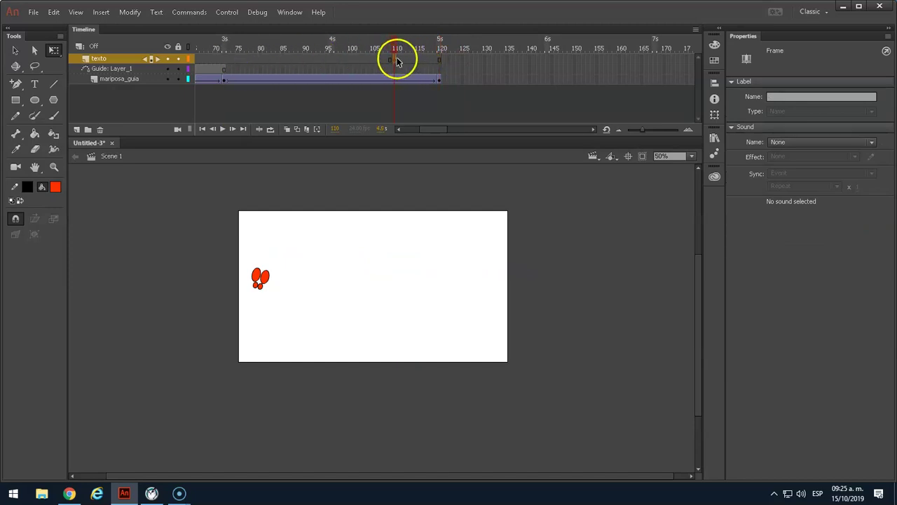
pyautogui.rightClick(397, 60)
pyautogui.click(432, 91)
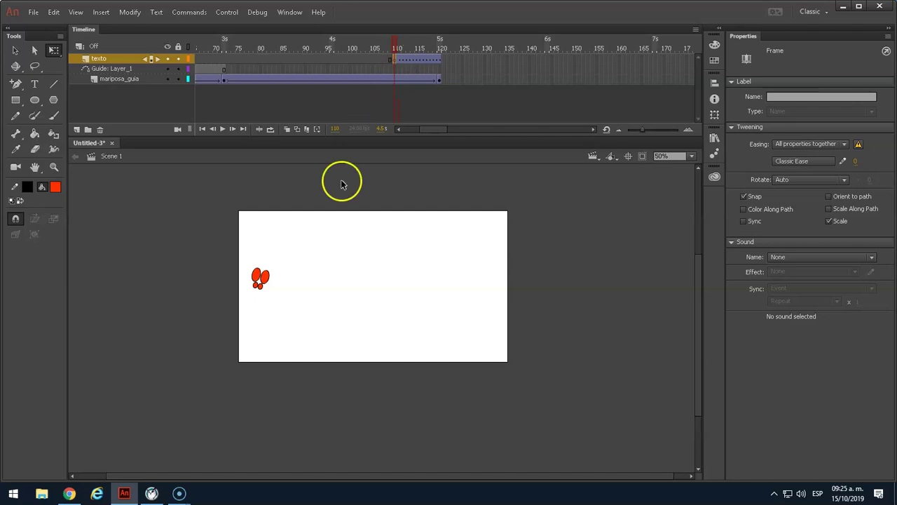
# - Hide the guide and mariposa_guia layers and add the static text "Animación" above the stage at frame 110
pyautogui.click(167, 46)
pyautogui.click(167, 59)
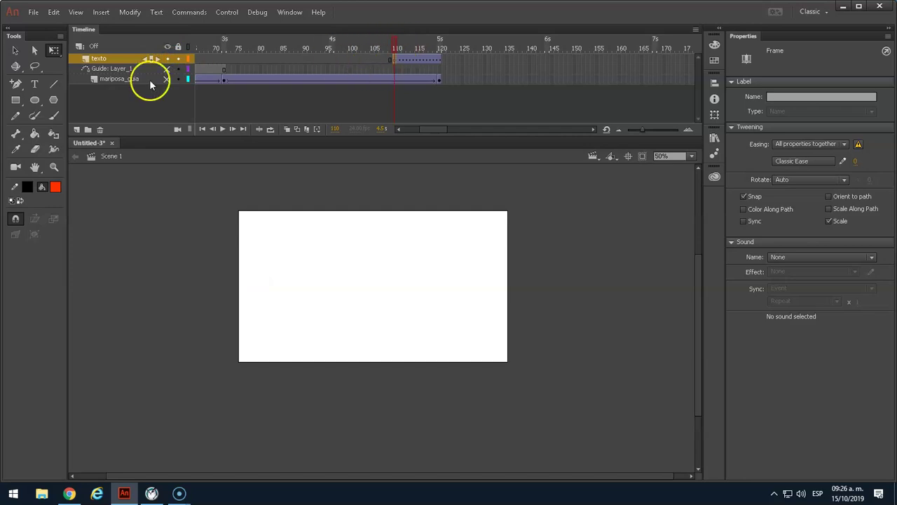
pyautogui.click(34, 84)
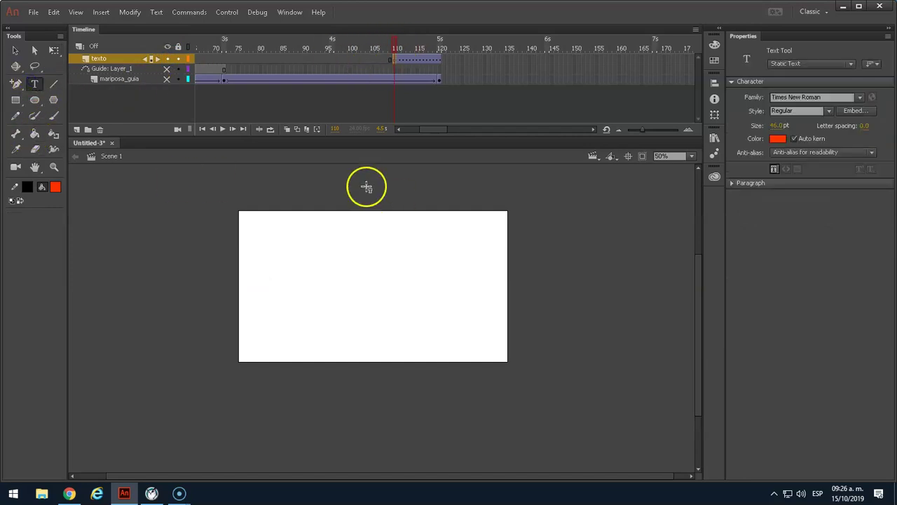
pyautogui.click(302, 180)
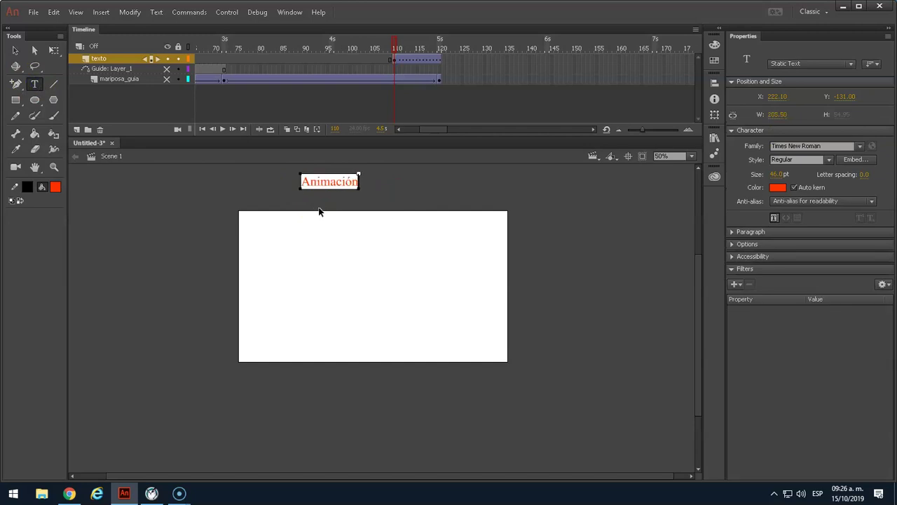
# - Set the "Animación" text size to 96 pt and scale the text block to about 614 px wide
pyautogui.hotkey('ctrl', 'a')
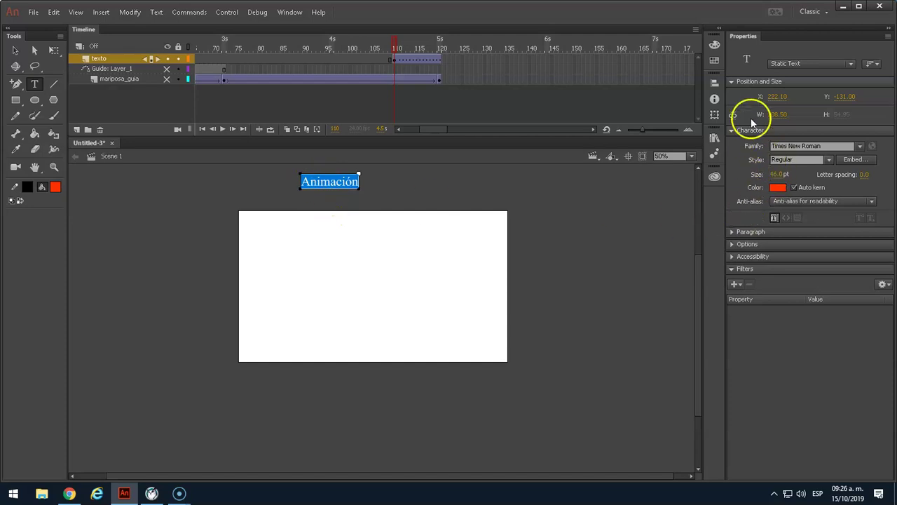
pyautogui.moveTo(778, 174); pyautogui.dragTo(813, 176)
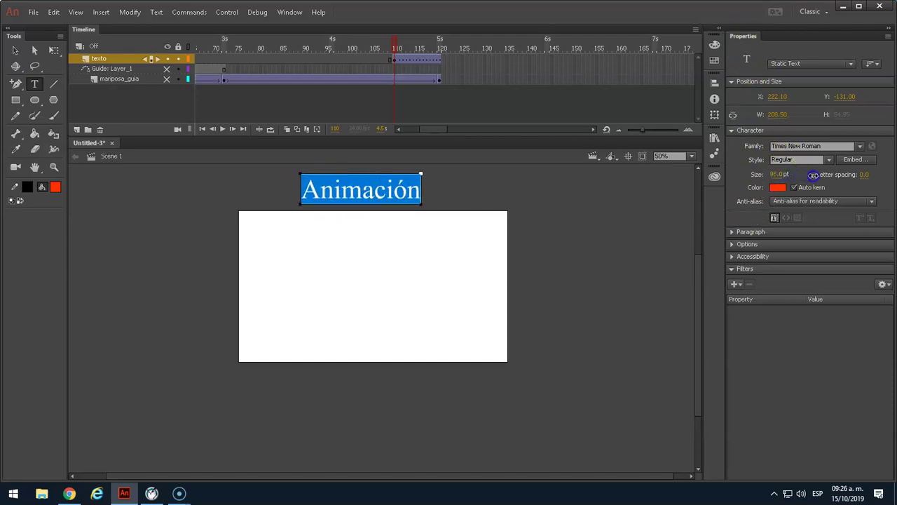
pyautogui.click(53, 52)
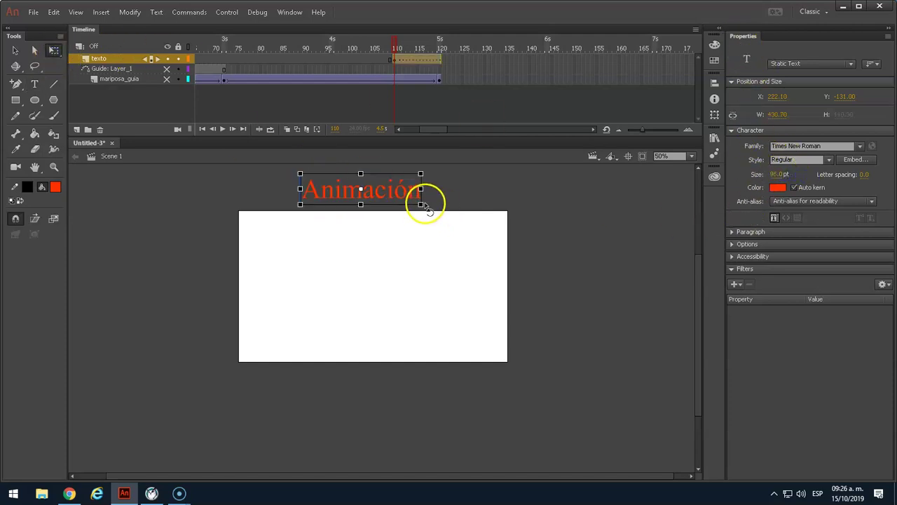
pyautogui.moveTo(423, 206); pyautogui.dragTo(446, 216)
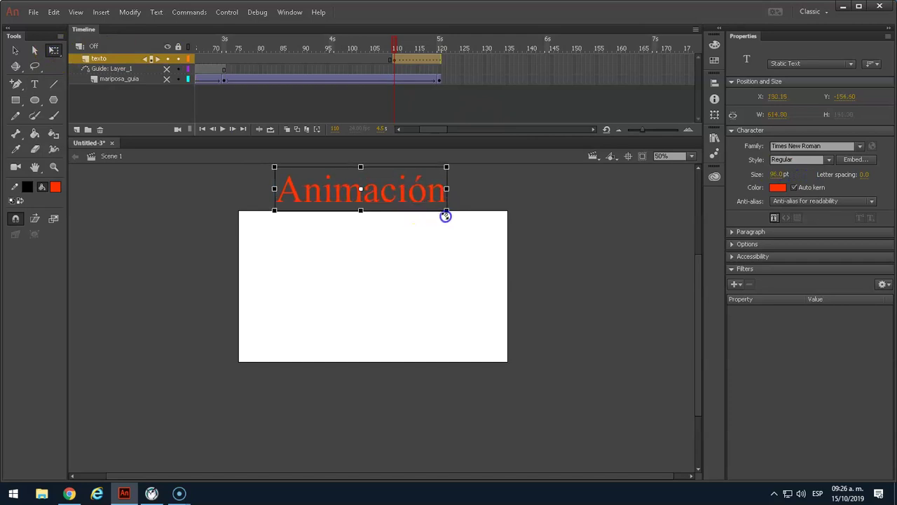
# - Recolour the whole "Animación" text gray (#666666) and deselect it
pyautogui.doubleClick(283, 191)
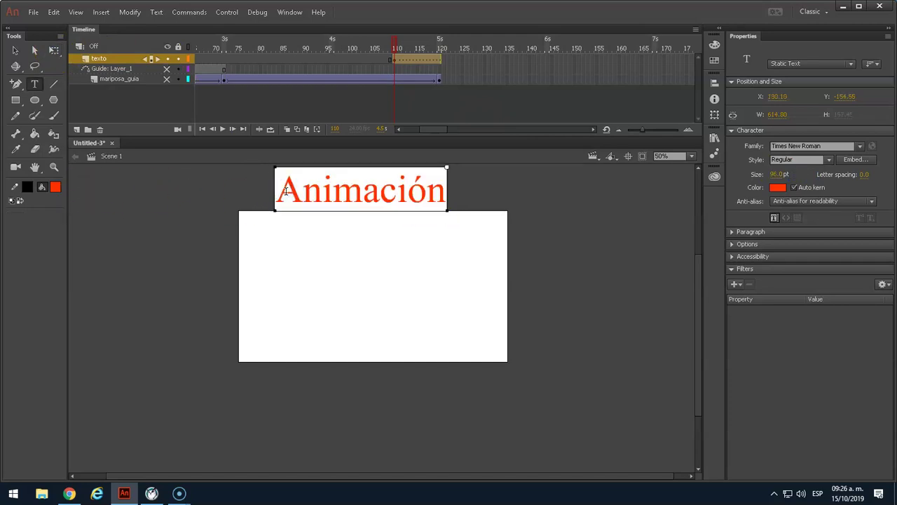
pyautogui.doubleClick(288, 196)
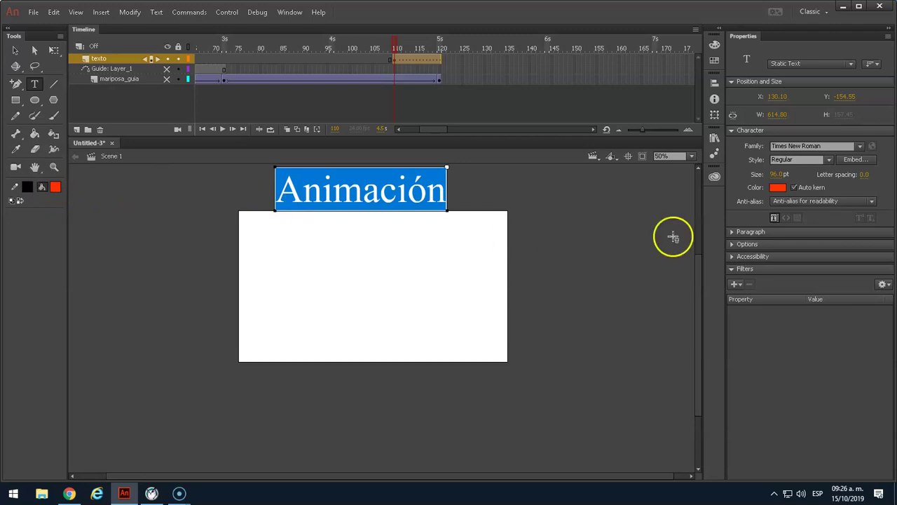
pyautogui.click(778, 187)
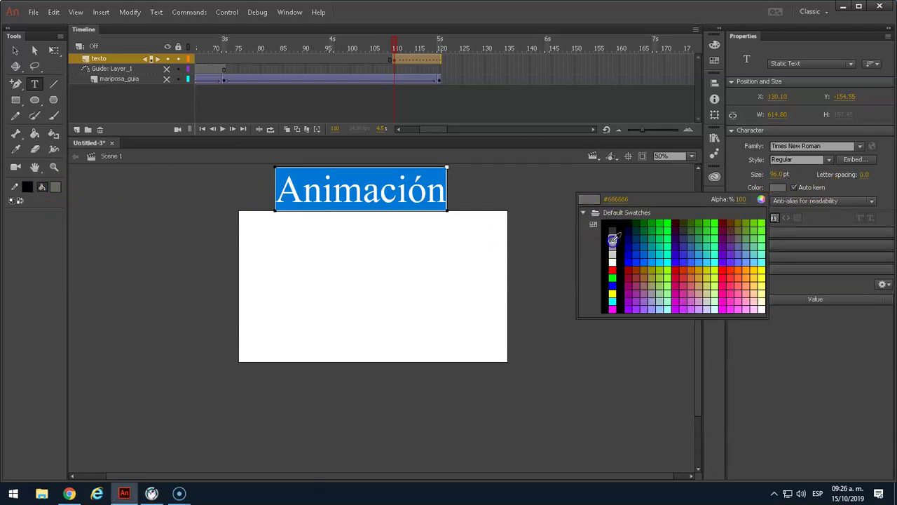
pyautogui.click(609, 237)
pyautogui.click(15, 50)
pyautogui.click(187, 200)
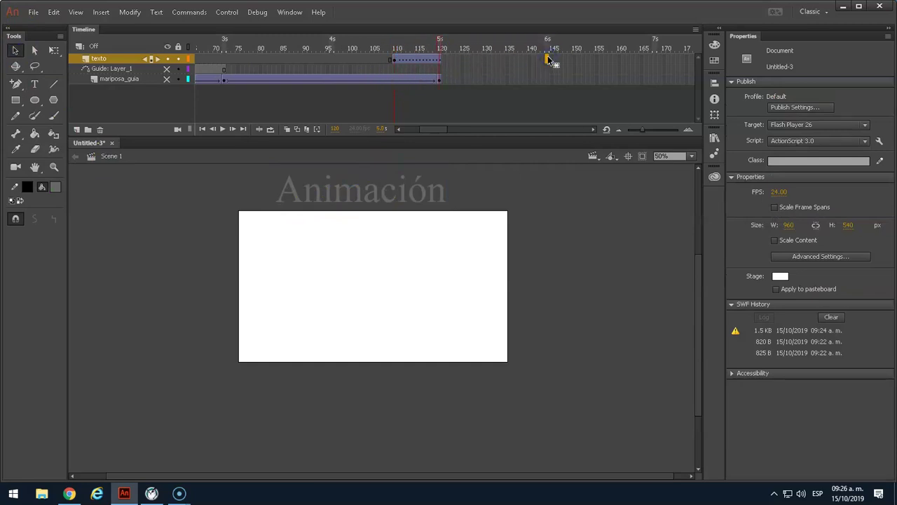
# - Insert a keyframe at frame 144 of the texto layer, move the text straight down into the stage to about Y 143.5, and scrub the tween
pyautogui.press('F6')
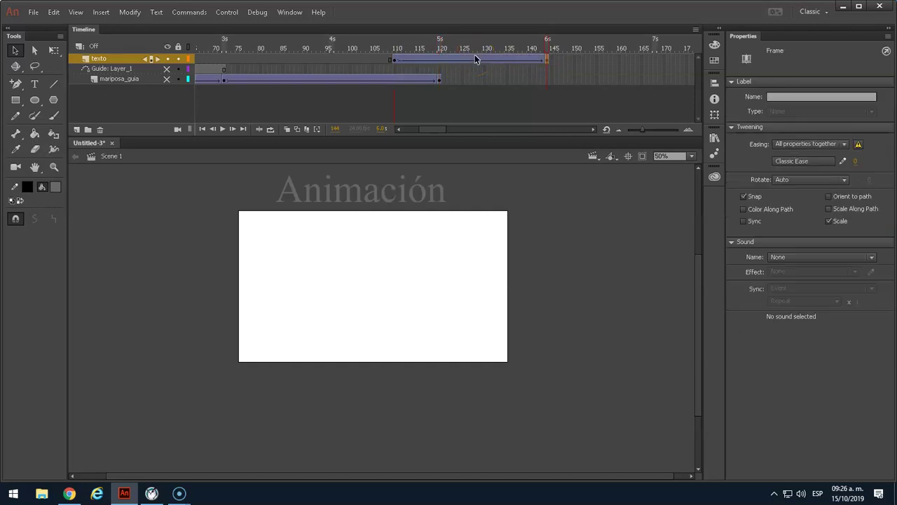
pyautogui.moveTo(363, 199); pyautogui.dragTo(363, 280)
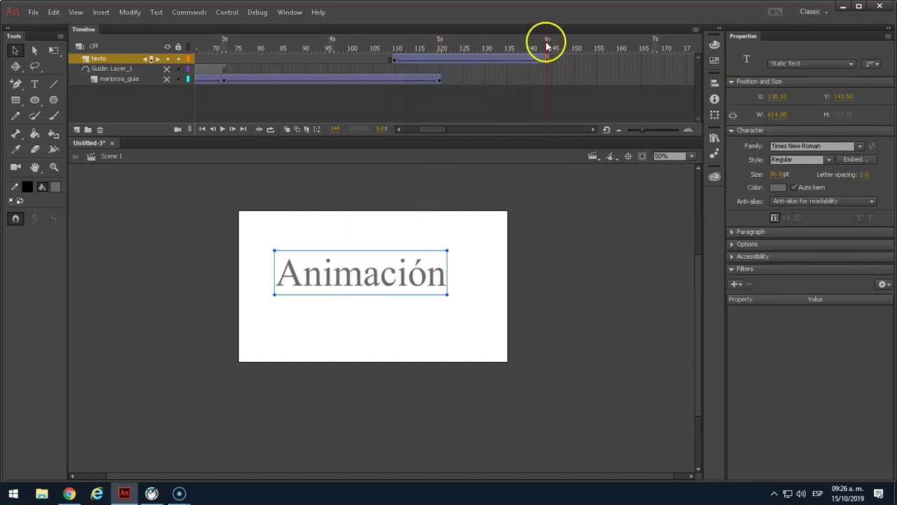
pyautogui.moveTo(547, 40); pyautogui.dragTo(459, 47)
# - Adjust the classic ease strength of the texto tween starting at frame 110 and test the movie
pyautogui.click(404, 59)
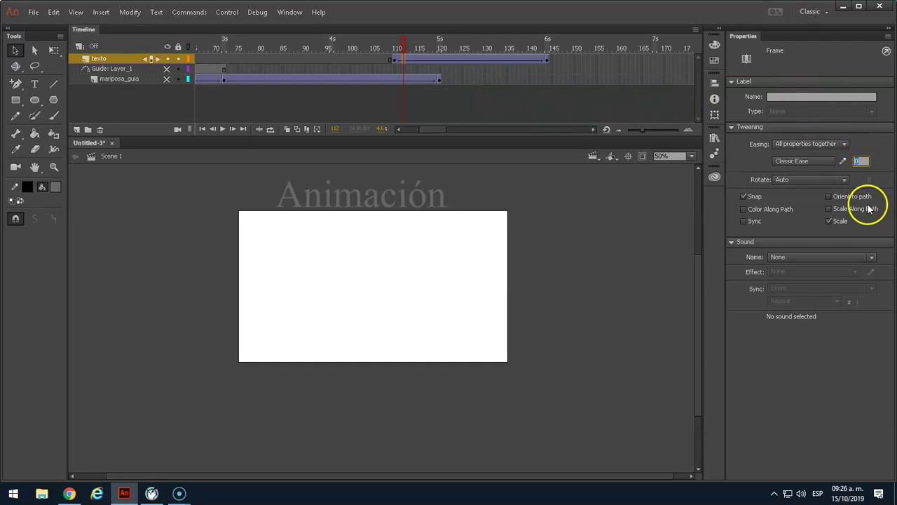
pyautogui.hotkey('ctrl', 'Return')
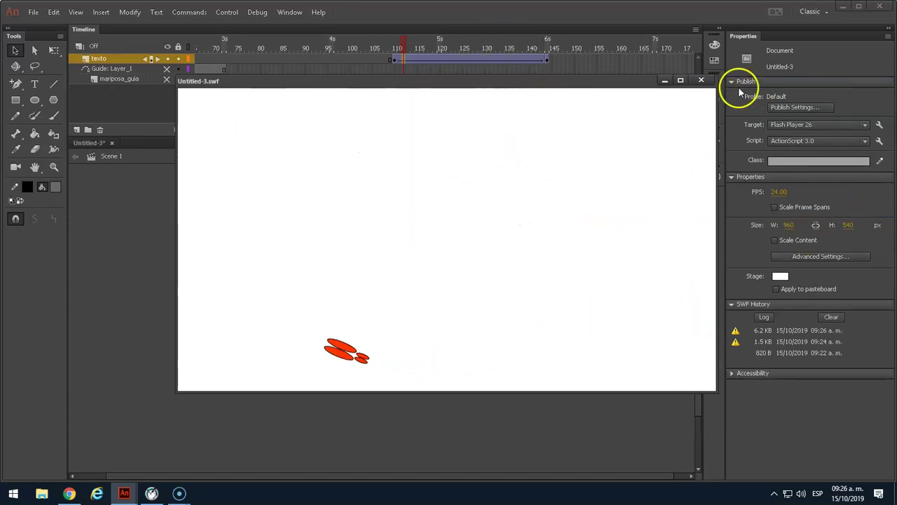
pyautogui.click(701, 80)
# - Extend the mariposa_guia tween from frame 120 to about frame 187, show that layer again, and scrub to frame 144
pyautogui.click(439, 83)
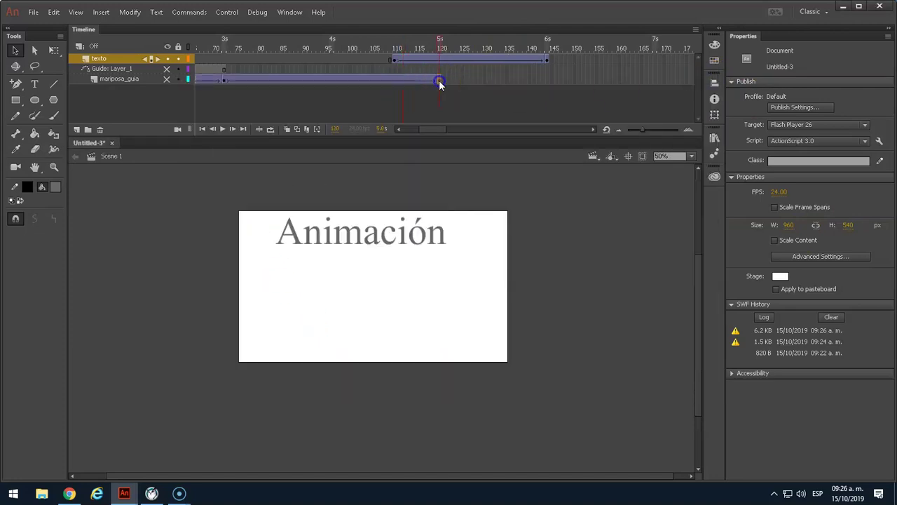
pyautogui.click(405, 81)
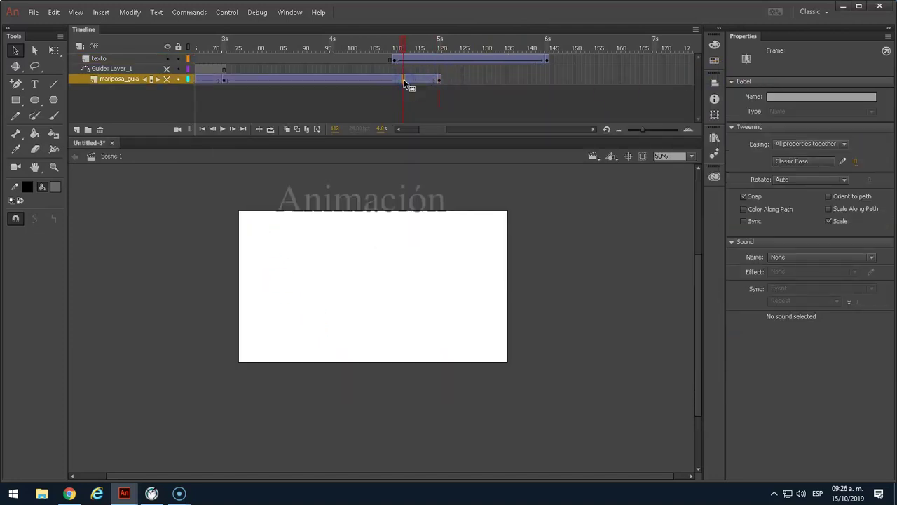
pyautogui.moveTo(403, 79); pyautogui.dragTo(618, 85)
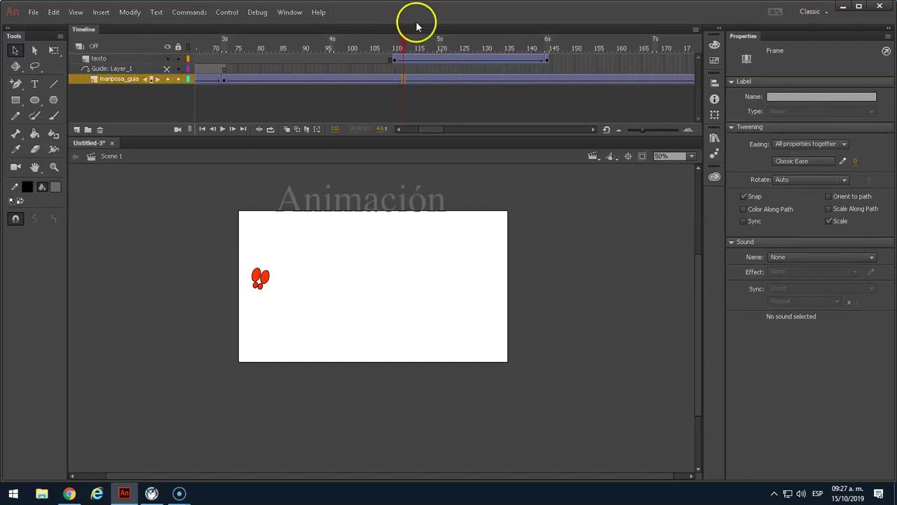
pyautogui.moveTo(404, 42); pyautogui.dragTo(541, 47)
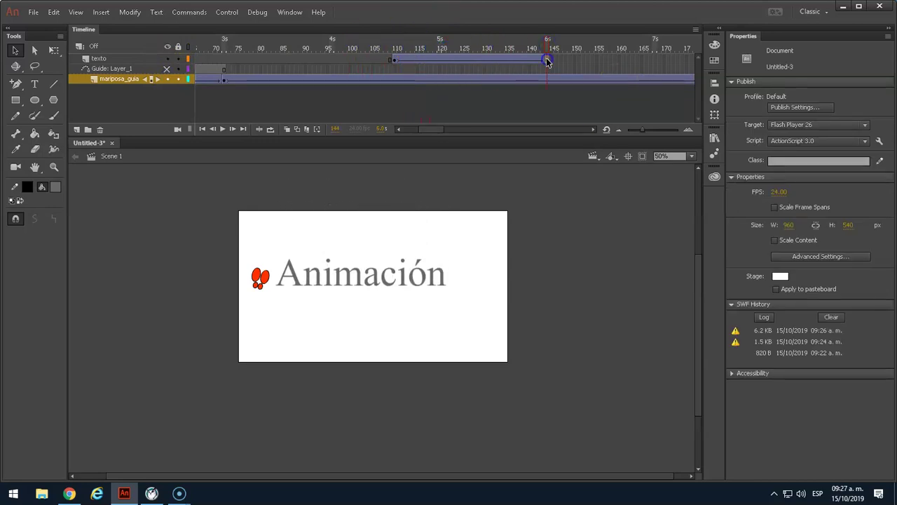
# - Extend the frames of the mariposa_guia and texto layers to frame 360
pyautogui.click(547, 60)
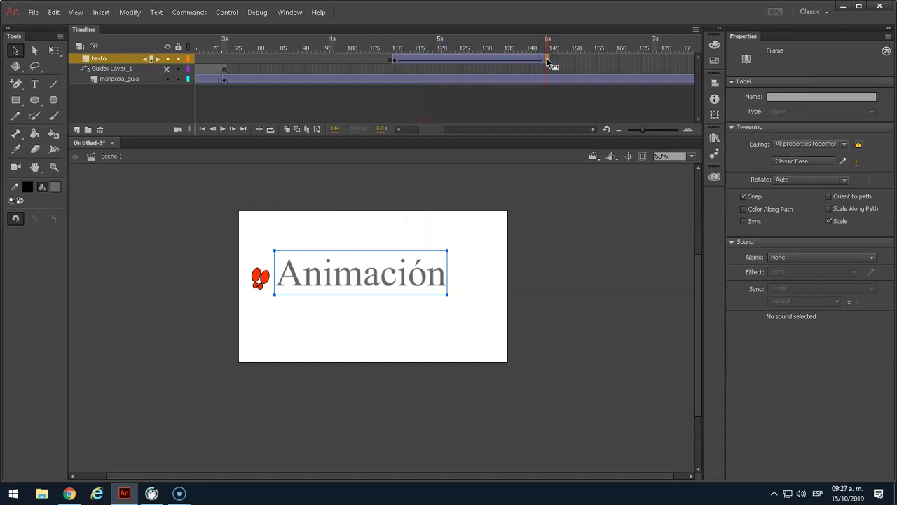
pyautogui.moveTo(547, 44)
pyautogui.mouseDown()
pyautogui.moveTo(499, 66)
pyautogui.moveTo(545, 48)
pyautogui.mouseUp()
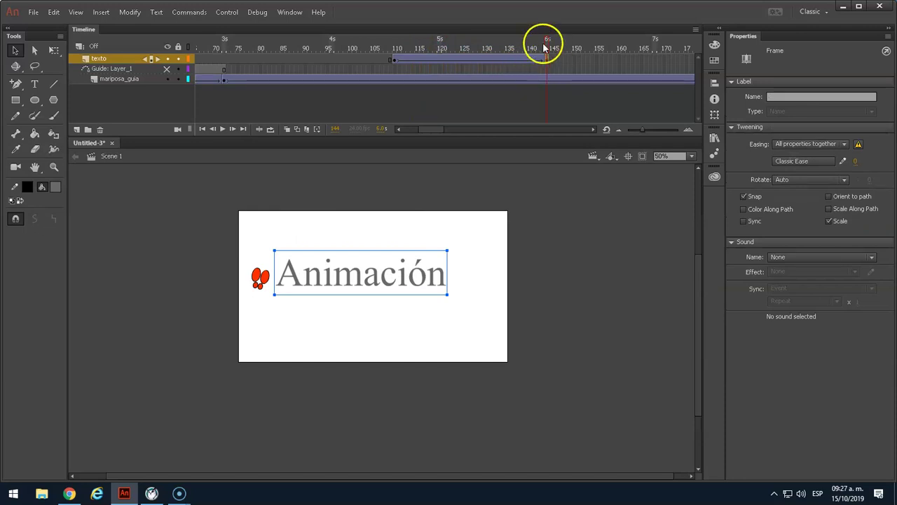
pyautogui.moveTo(424, 129); pyautogui.dragTo(444, 131)
pyautogui.moveTo(450, 129); pyautogui.dragTo(477, 124)
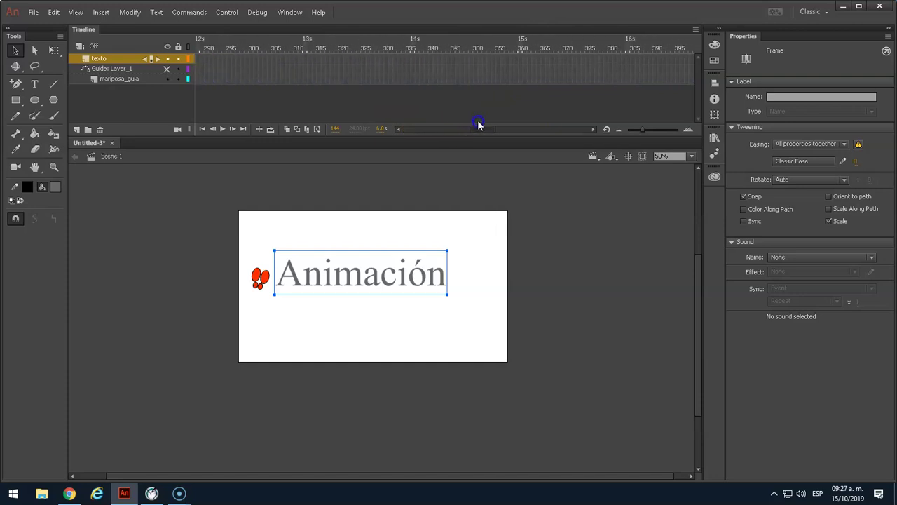
pyautogui.click(523, 80)
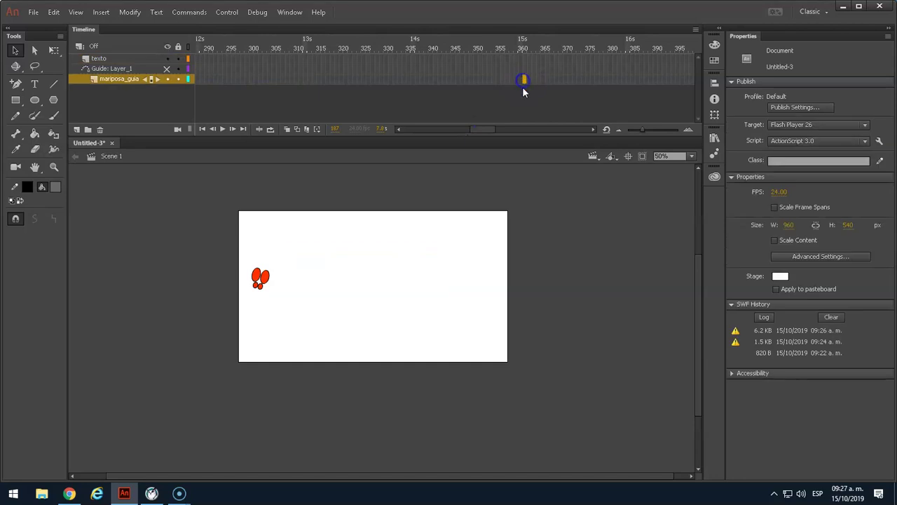
pyautogui.press('F5')
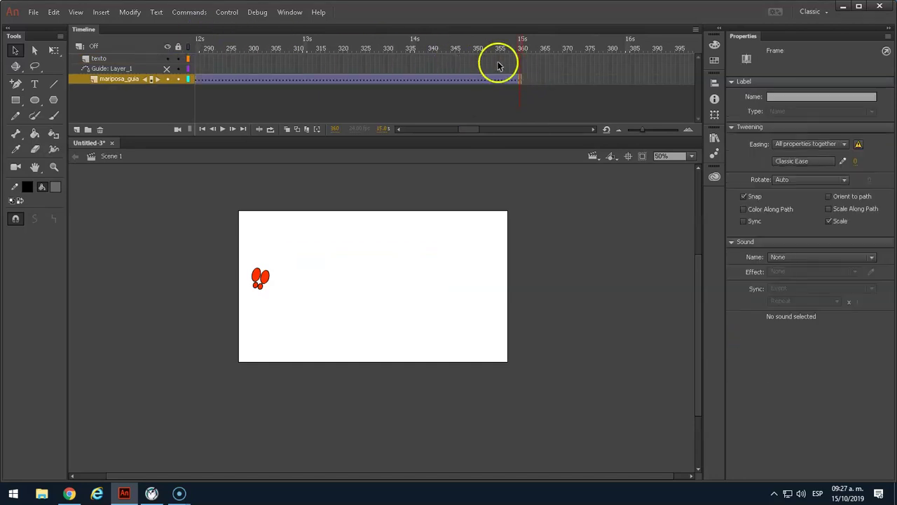
pyautogui.click(520, 59)
pyautogui.press('F5')
# - Open the butterfly's mariposa symbol from frame 62, check its wing-flap frames, and return to Scene 1
pyautogui.moveTo(525, 44); pyautogui.dragTo(442, 60)
pyautogui.click(416, 79)
pyautogui.click(260, 306)
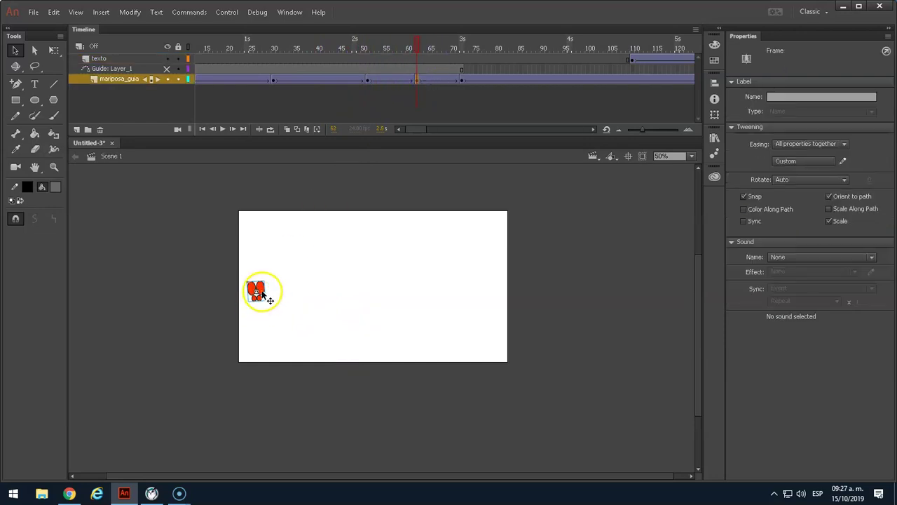
pyautogui.doubleClick(260, 306)
pyautogui.click(237, 61)
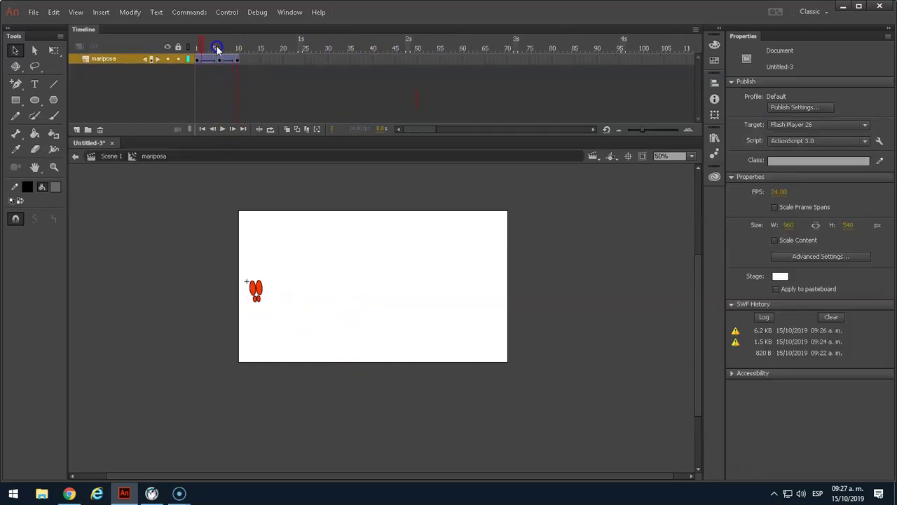
pyautogui.click(107, 158)
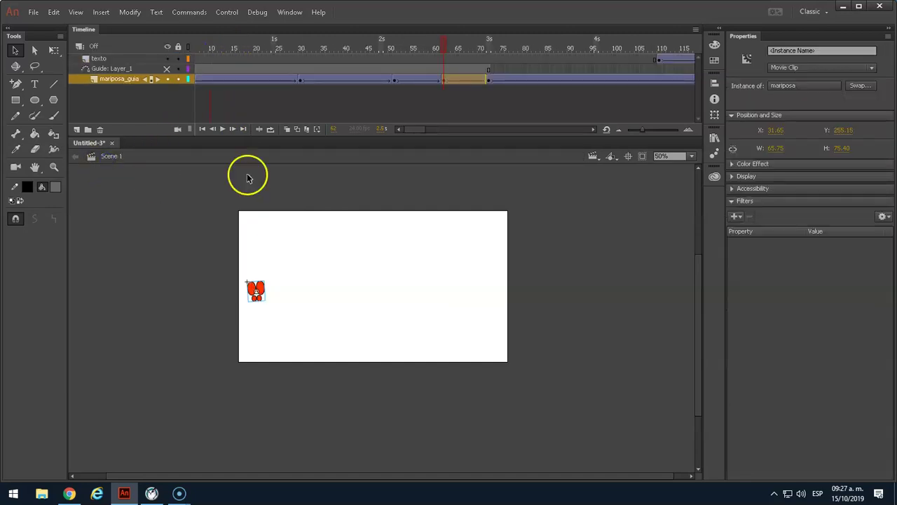
# - Scrub the main timeline from frame 62 through the text tween to about frame 147
pyautogui.moveTo(442, 49); pyautogui.dragTo(477, 52)
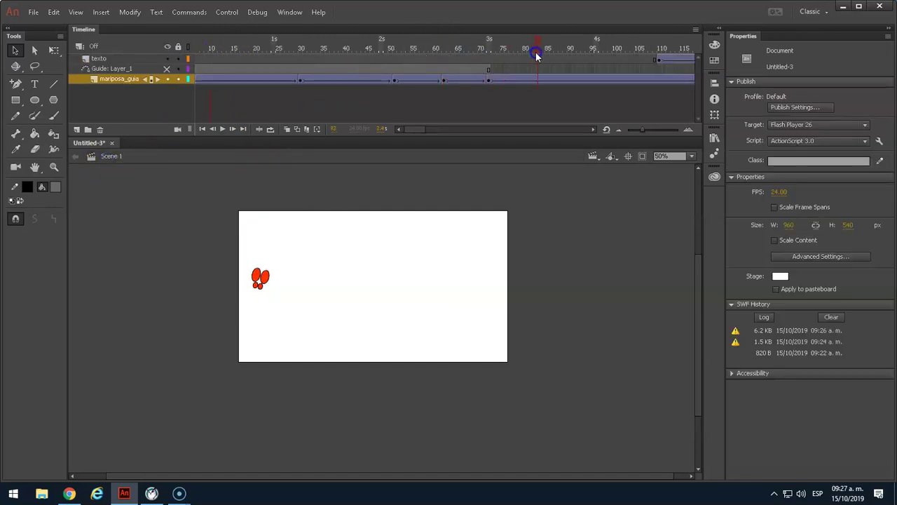
pyautogui.moveTo(645, 52); pyautogui.dragTo(719, 61)
pyautogui.moveTo(544, 68); pyautogui.dragTo(531, 64)
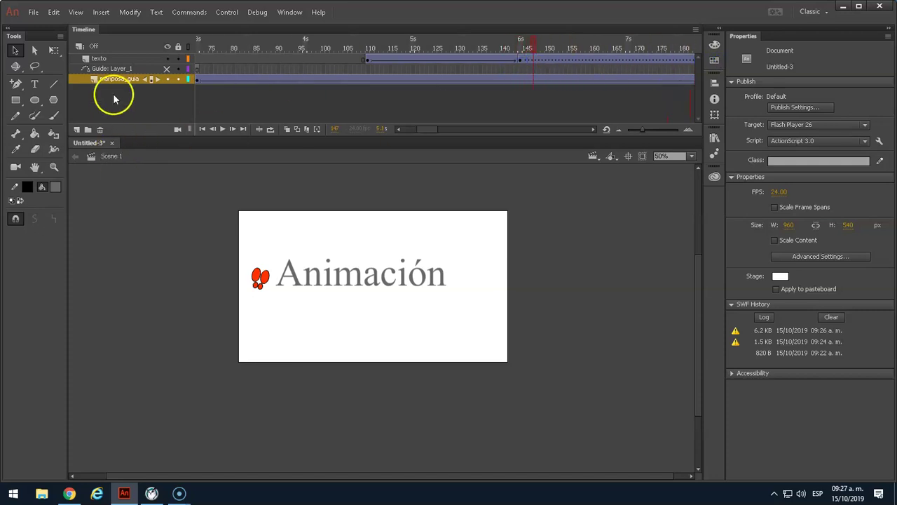
# - Add a new layer above the texto layer and name it texto2
pyautogui.click(105, 58)
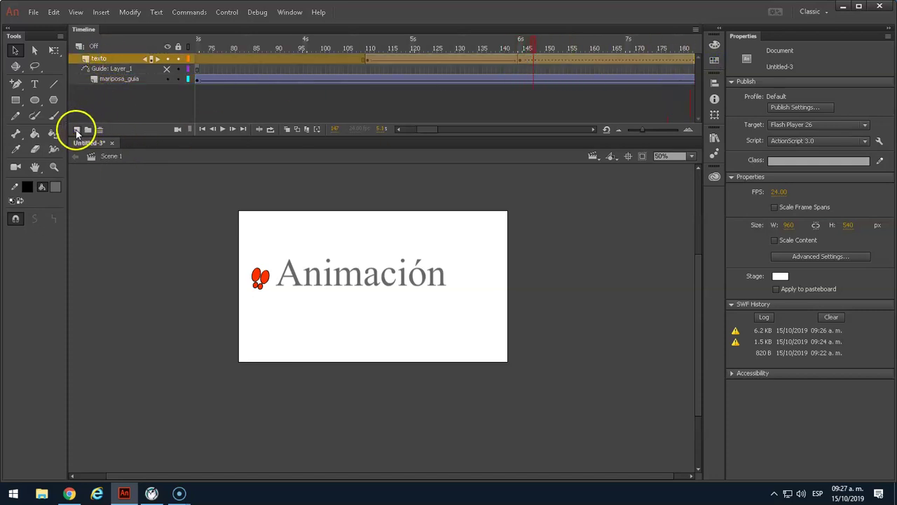
pyautogui.click(78, 131)
pyautogui.doubleClick(99, 58)
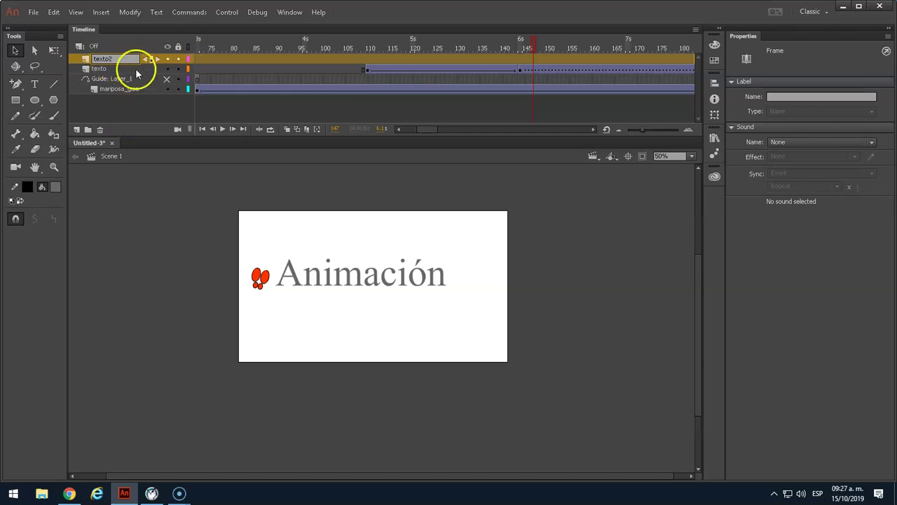
pyautogui.click(211, 45)
# - Insert a blank keyframe at frame 192 of the texto2 layer and add the static text "Estudios" under "Animación"
pyautogui.moveTo(273, 47); pyautogui.dragTo(542, 56)
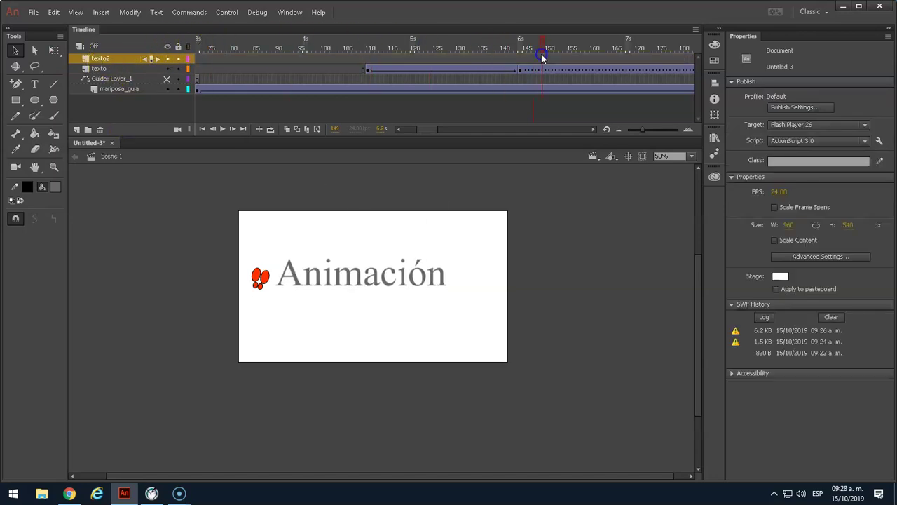
pyautogui.moveTo(669, 67); pyautogui.dragTo(468, 63)
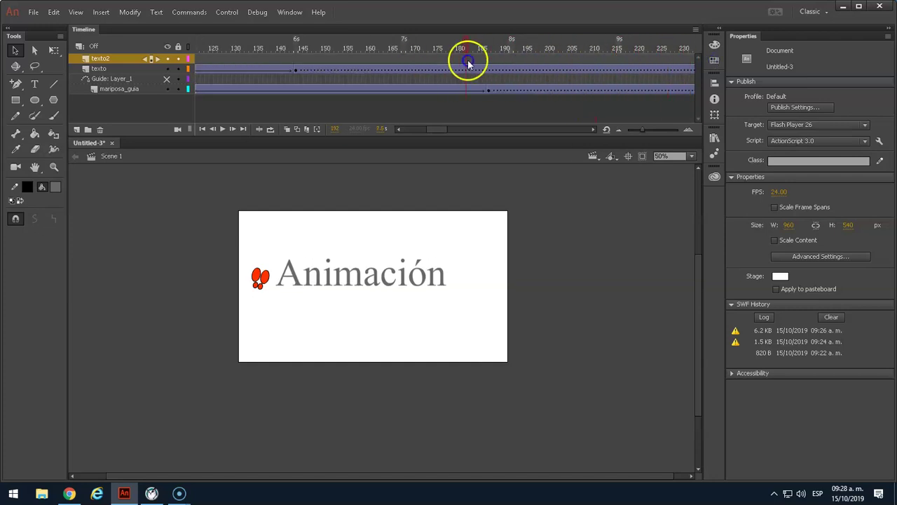
pyautogui.click(512, 60)
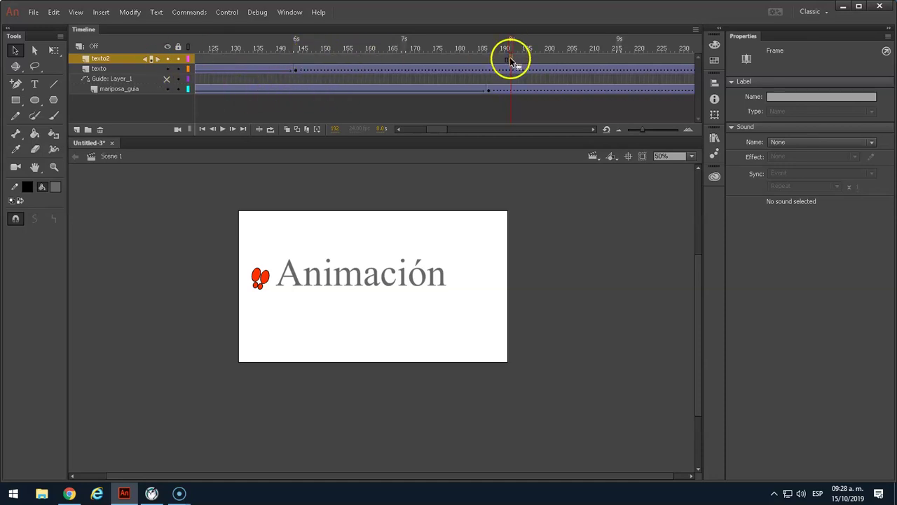
pyautogui.click(35, 85)
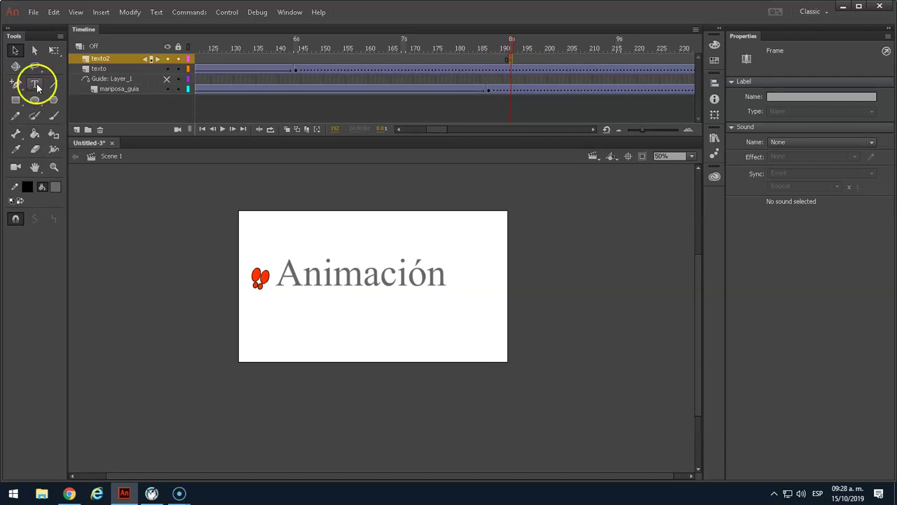
pyautogui.click(298, 302)
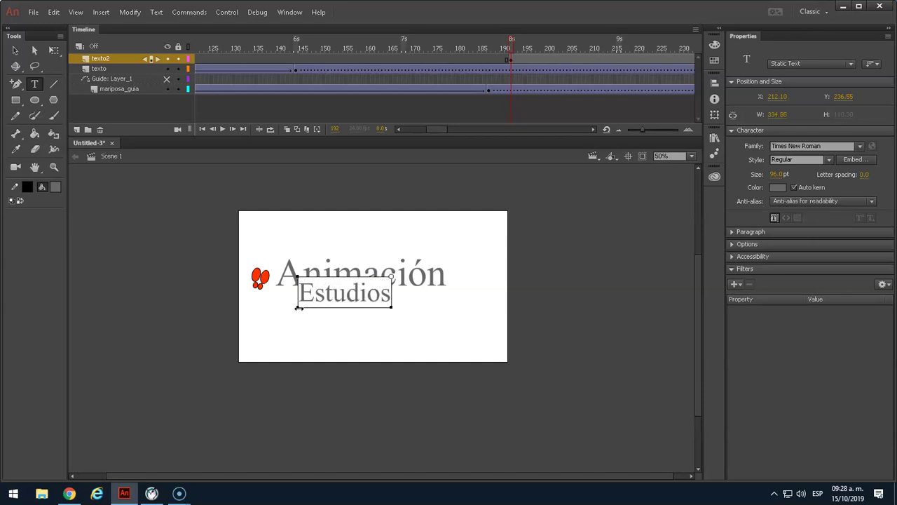
# - Recolour the whole "Estudios" text dark green
pyautogui.hotkey('ctrl', 'a')
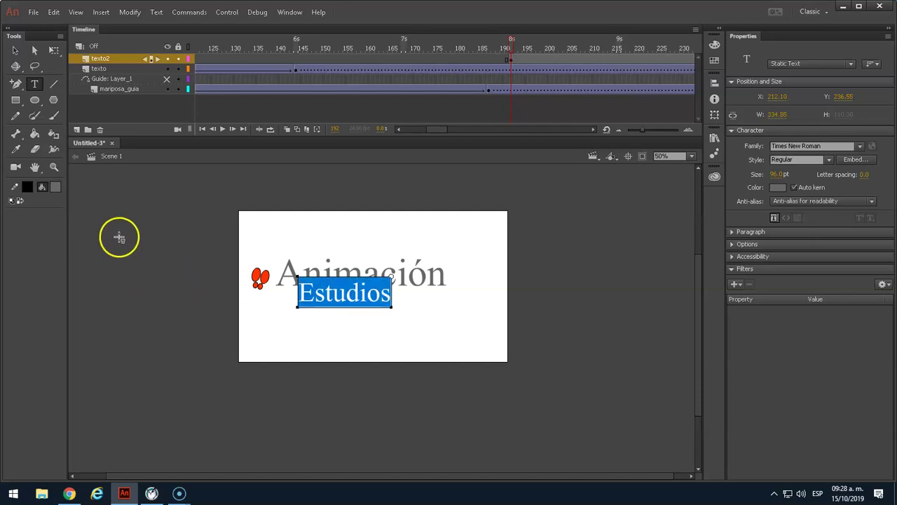
pyautogui.click(28, 187)
pyautogui.click(58, 191)
pyautogui.click(57, 188)
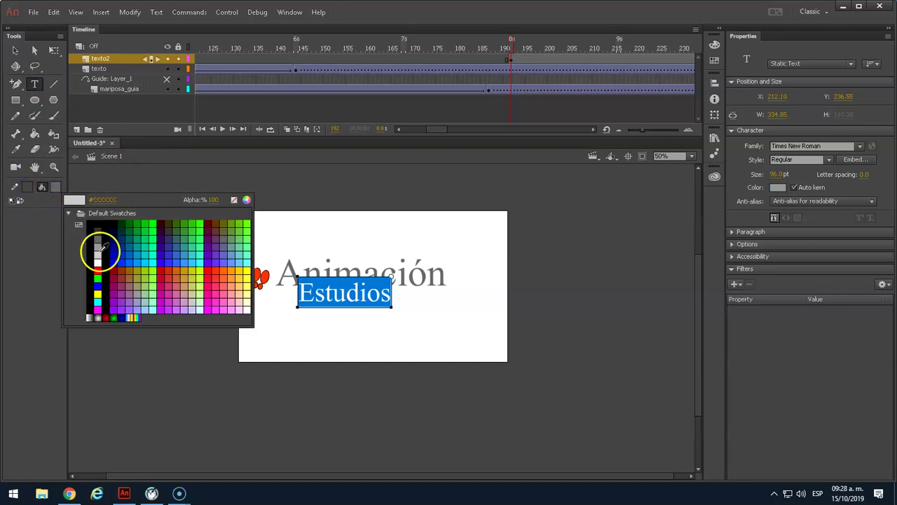
pyautogui.click(98, 230)
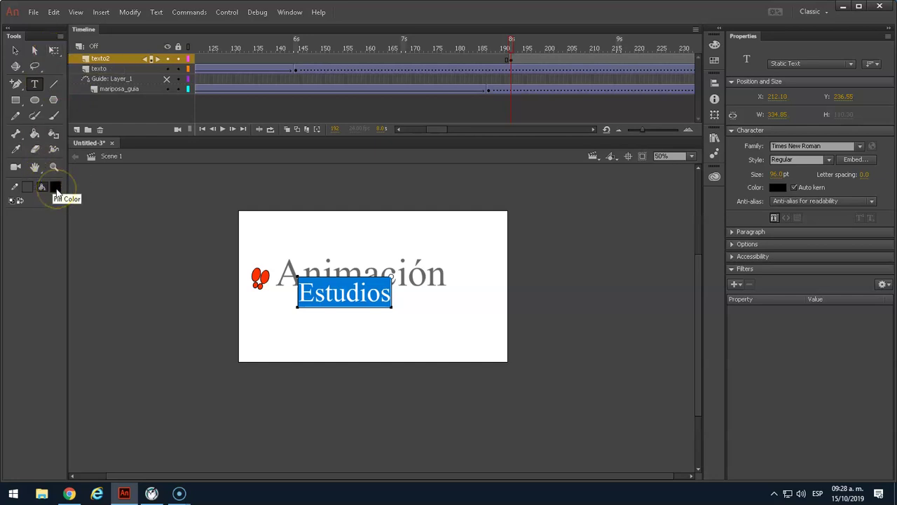
pyautogui.click(56, 188)
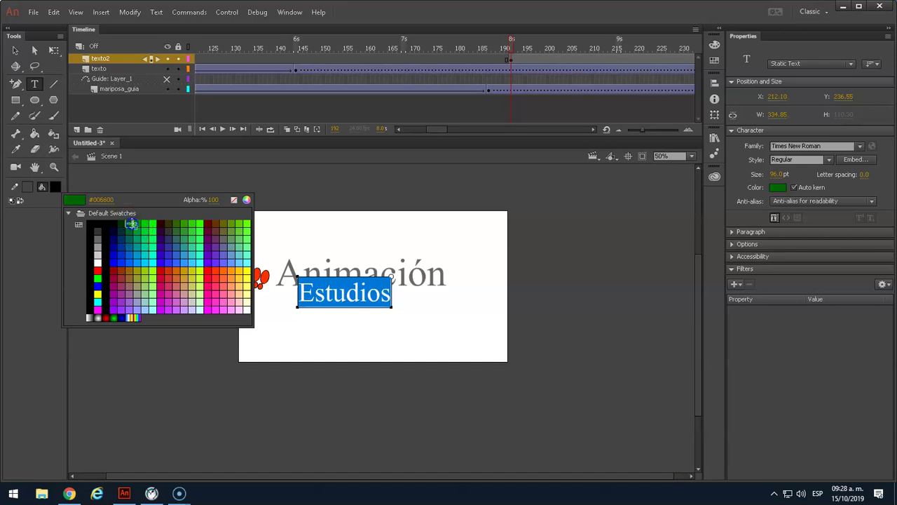
pyautogui.click(139, 221)
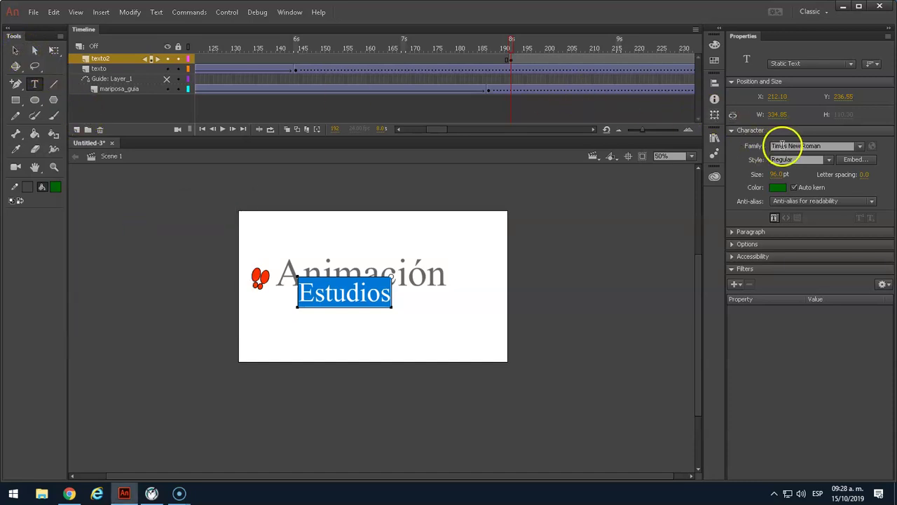
# - Set the "Estudios" text to Arial at 60 pt and move it just below "Animación", to about Y 266.5
pyautogui.click(842, 145)
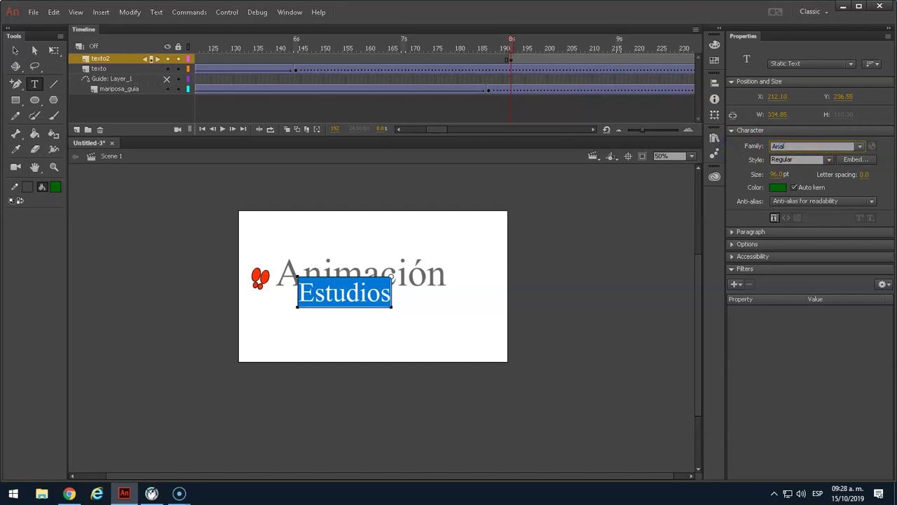
pyautogui.press('Return')
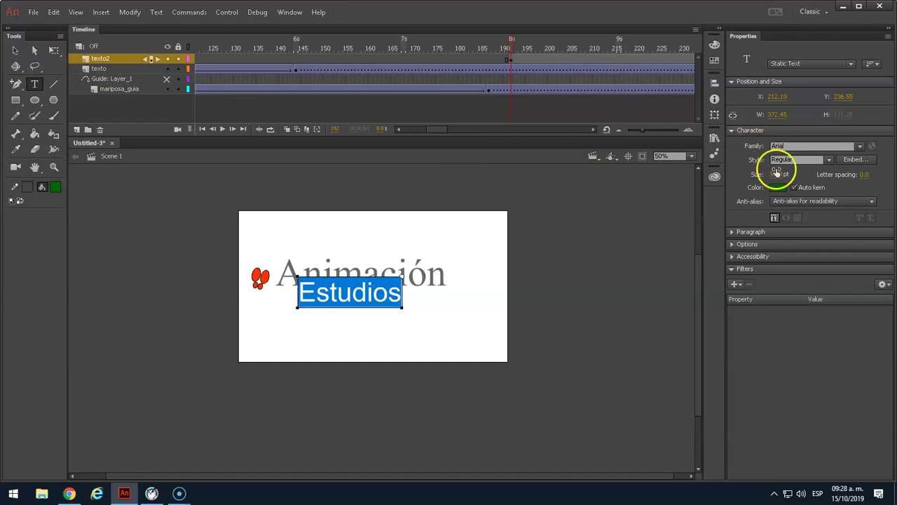
pyautogui.moveTo(777, 175); pyautogui.dragTo(756, 174)
pyautogui.click(14, 51)
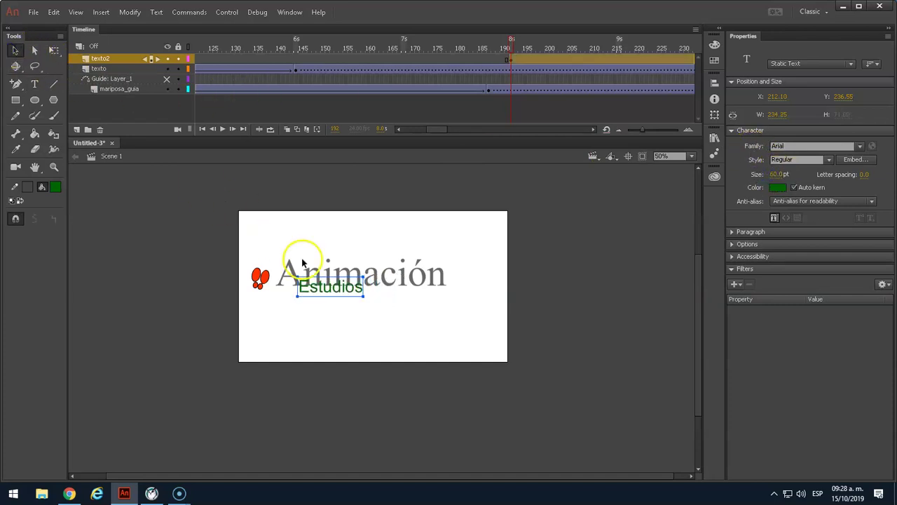
pyautogui.moveTo(327, 289); pyautogui.dragTo(354, 296)
# - Recolour the whole "Estudios" text orange and shift it slightly right to centre it under "Animación"
pyautogui.doubleClick(356, 296)
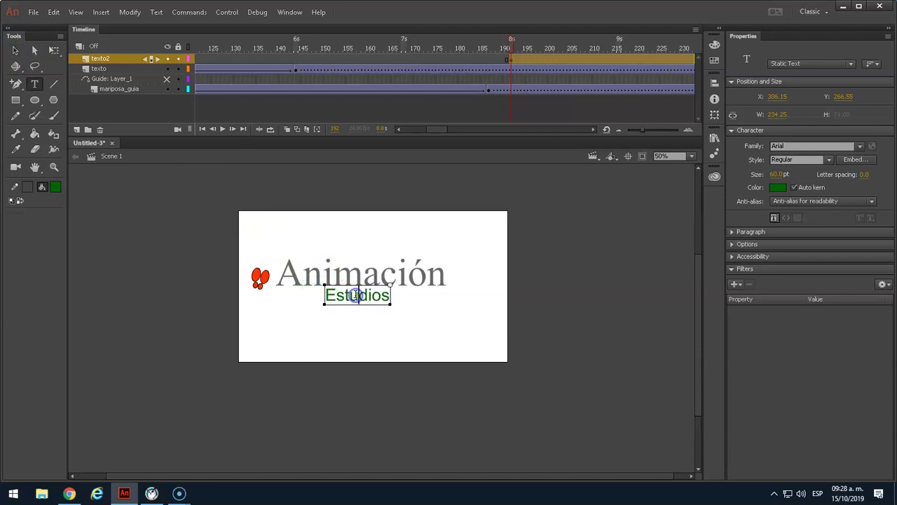
pyautogui.doubleClick(350, 295)
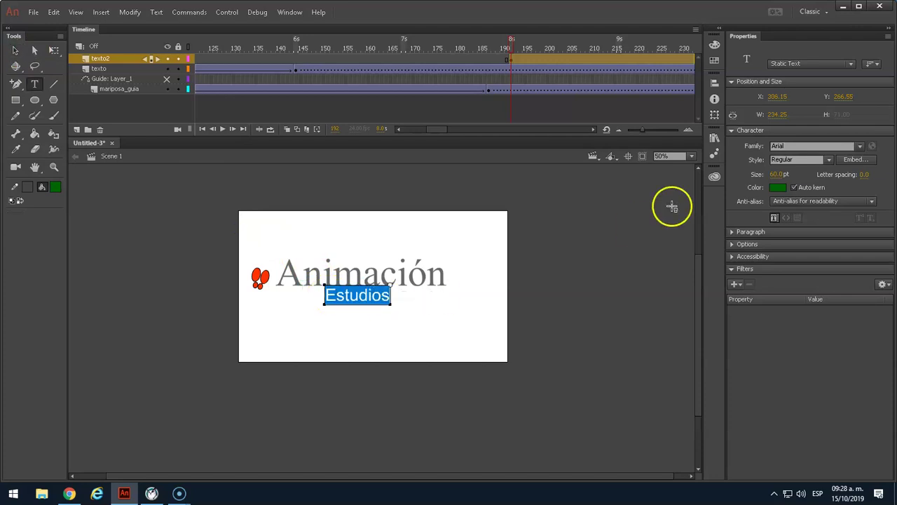
pyautogui.click(778, 187)
pyautogui.click(743, 273)
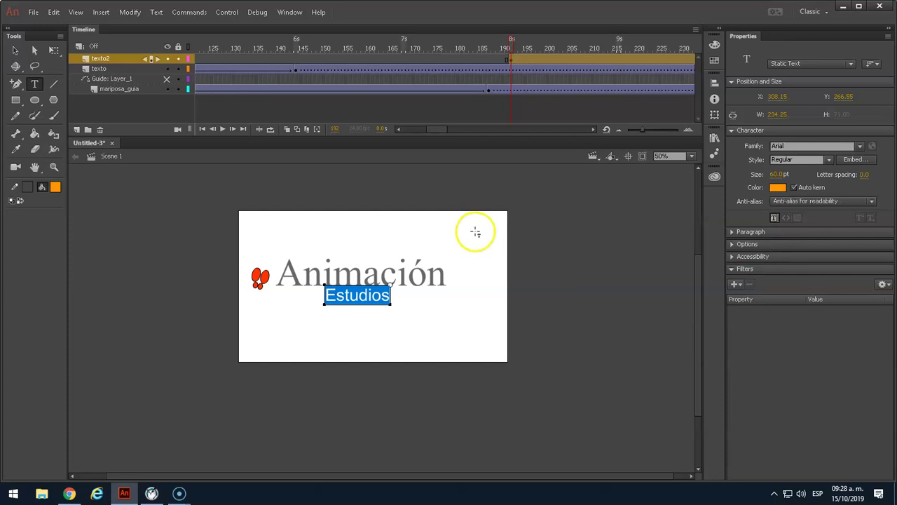
pyautogui.click(264, 277)
pyautogui.click(14, 50)
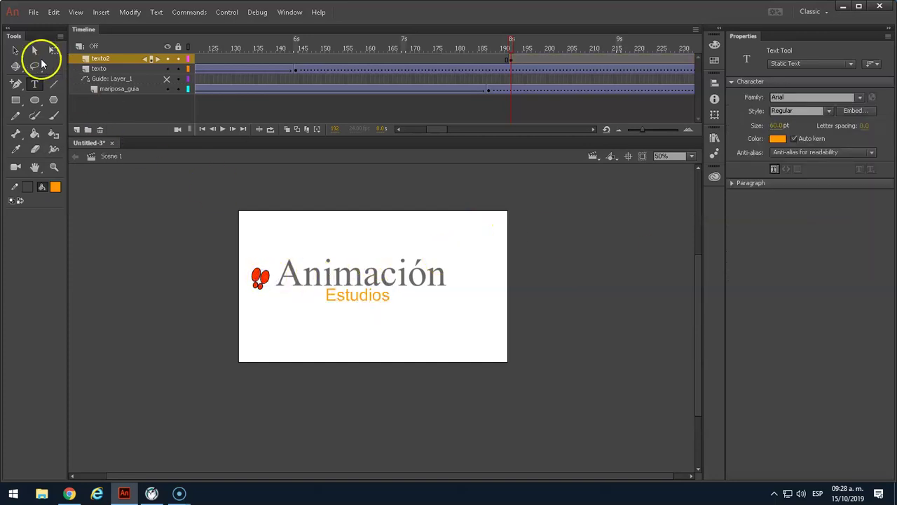
pyautogui.click(386, 300)
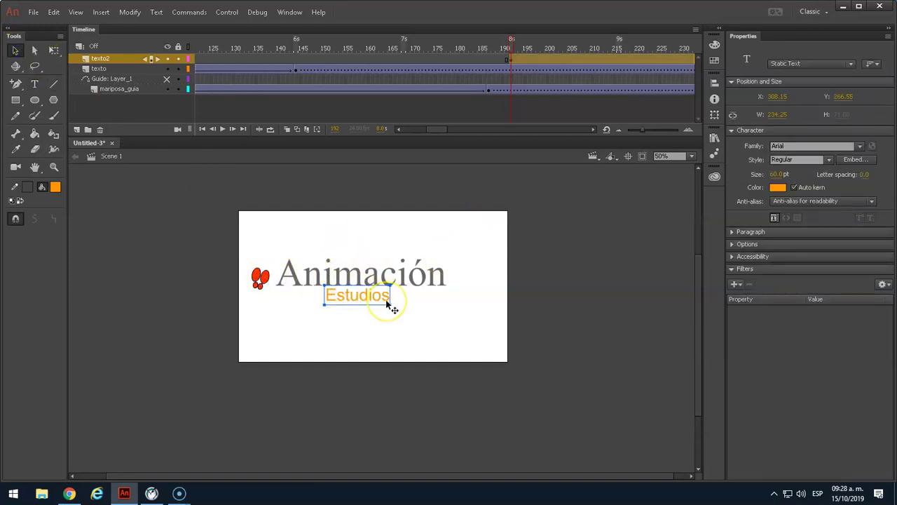
pyautogui.moveTo(385, 299); pyautogui.dragTo(360, 299)
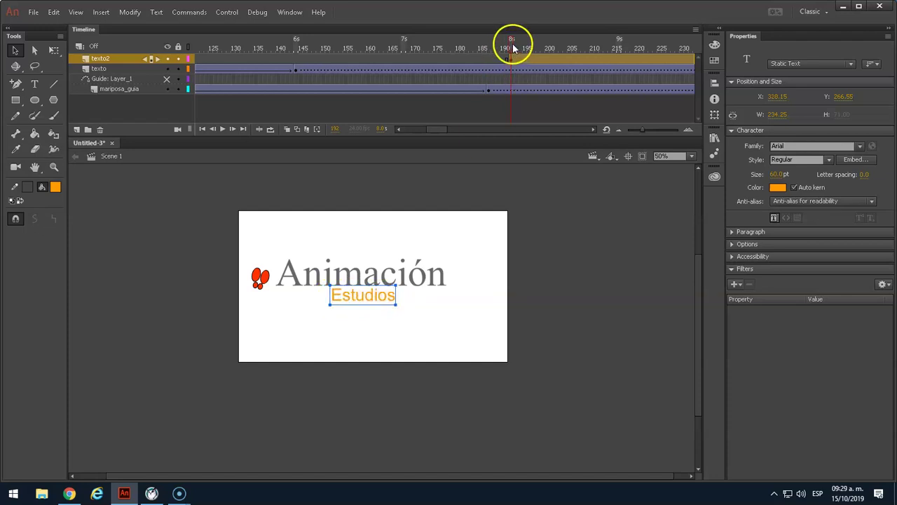
# - Create a classic tween on the texto2 layer's frame span starting at frame 192
pyautogui.moveTo(512, 47); pyautogui.dragTo(520, 48)
pyautogui.click(511, 60)
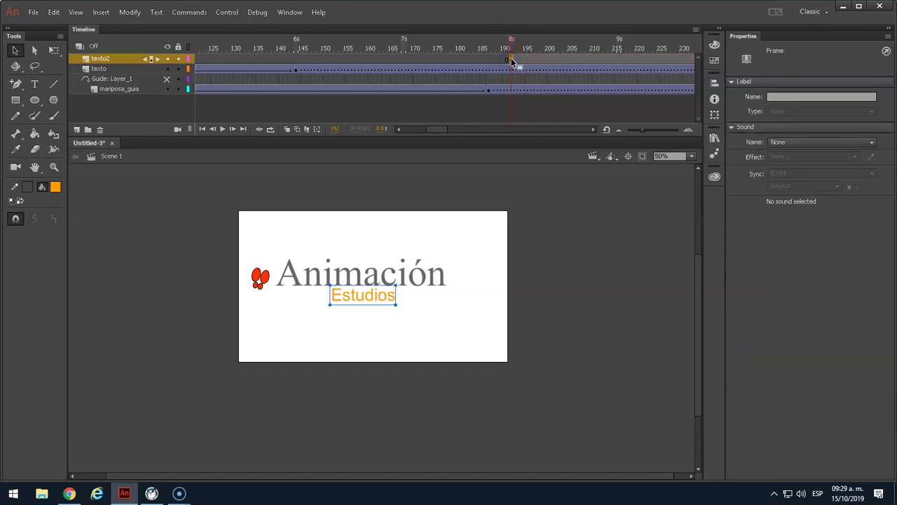
pyautogui.doubleClick(512, 60)
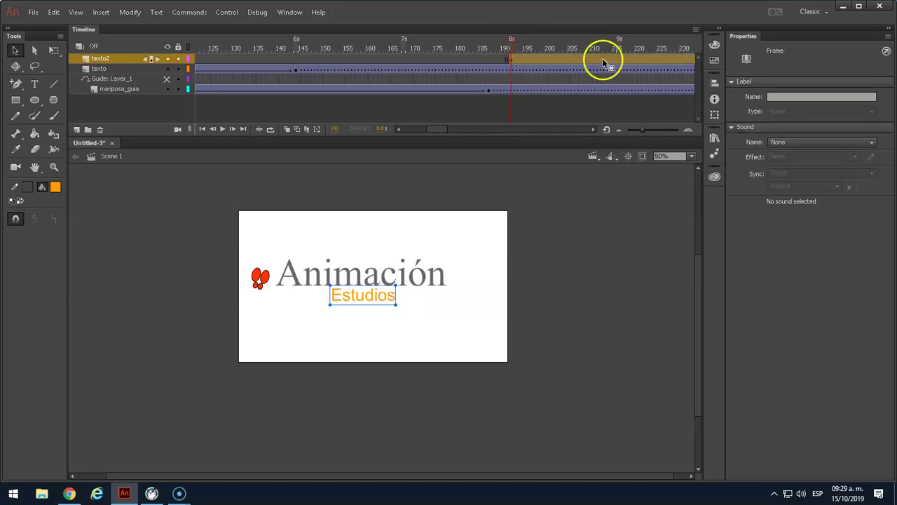
pyautogui.moveTo(437, 130)
pyautogui.mouseDown()
pyautogui.moveTo(463, 133)
pyautogui.moveTo(439, 133)
pyautogui.mouseUp()
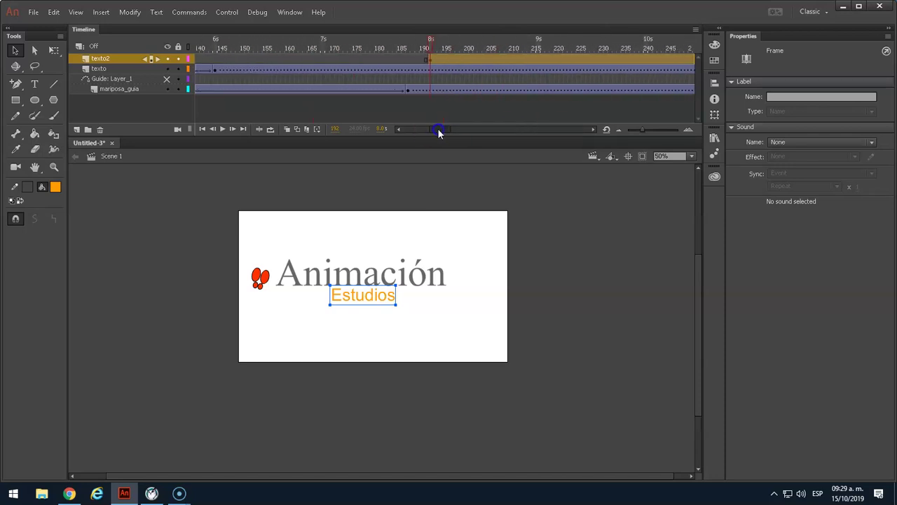
pyautogui.rightClick(446, 61)
pyautogui.click(481, 92)
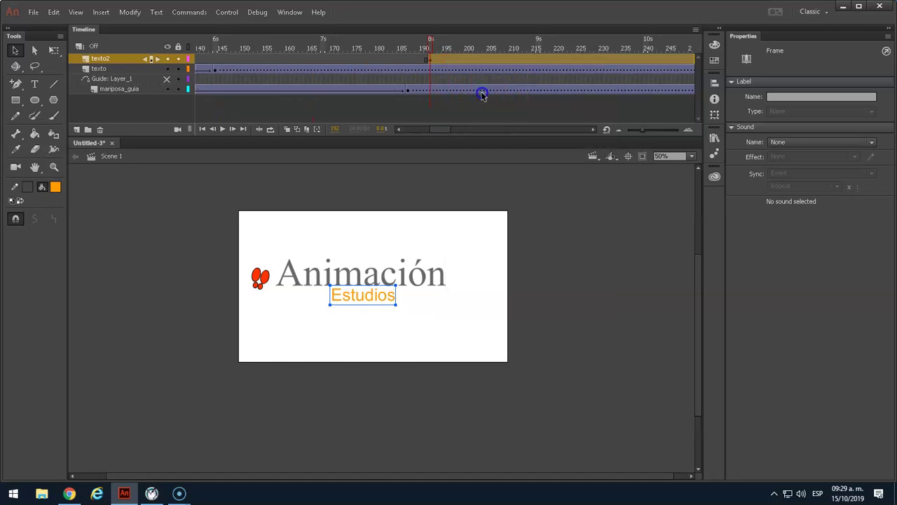
# - Insert a keyframe at frame 240 on the texto2 layer to end the tween
pyautogui.click(430, 61)
pyautogui.click(447, 43)
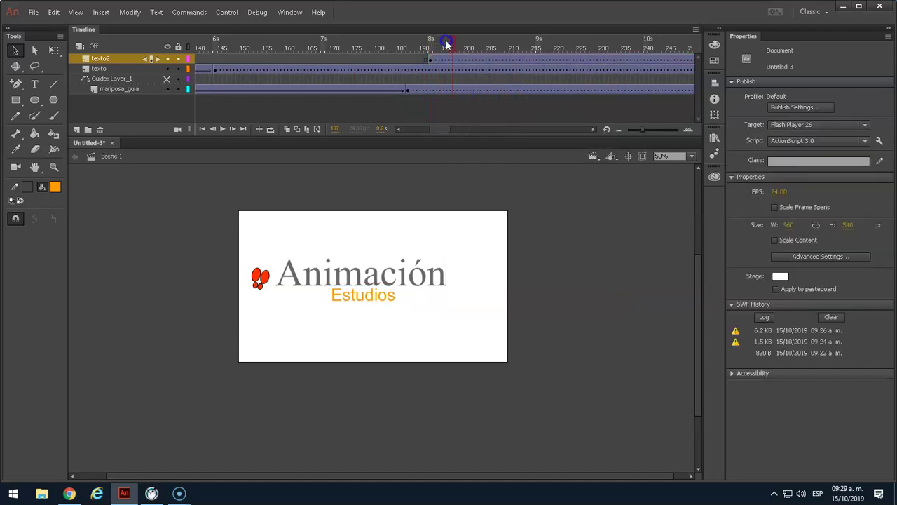
pyautogui.click(646, 61)
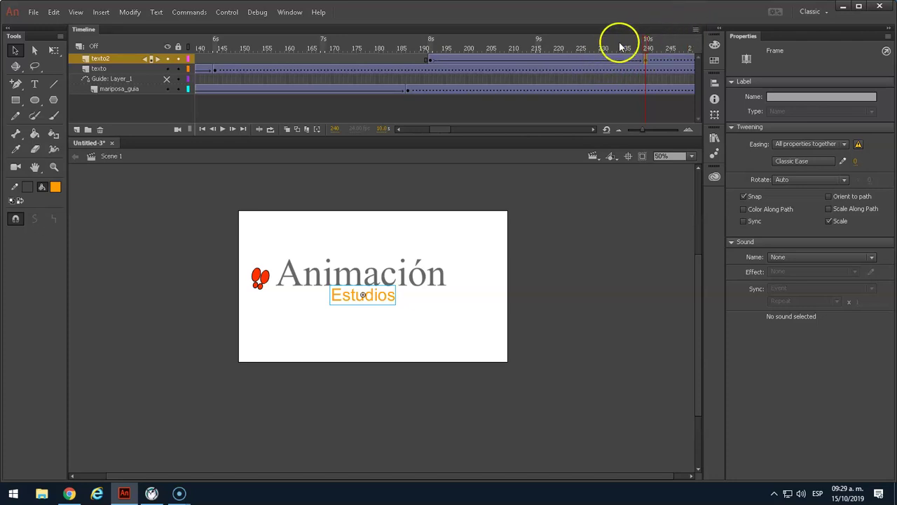
# - Give the "Estudios" instance at frame 192 an Alpha colour effect and make it fully transparent
pyautogui.click(430, 61)
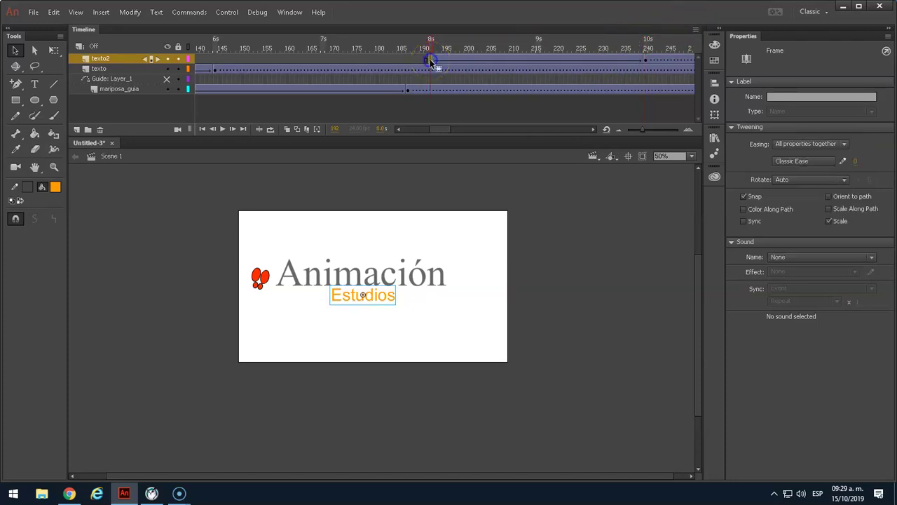
pyautogui.click(378, 300)
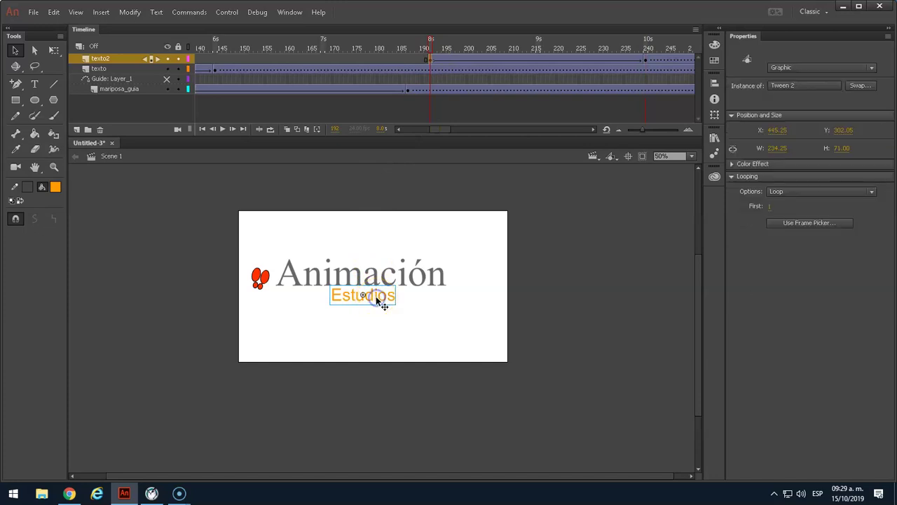
pyautogui.click(733, 164)
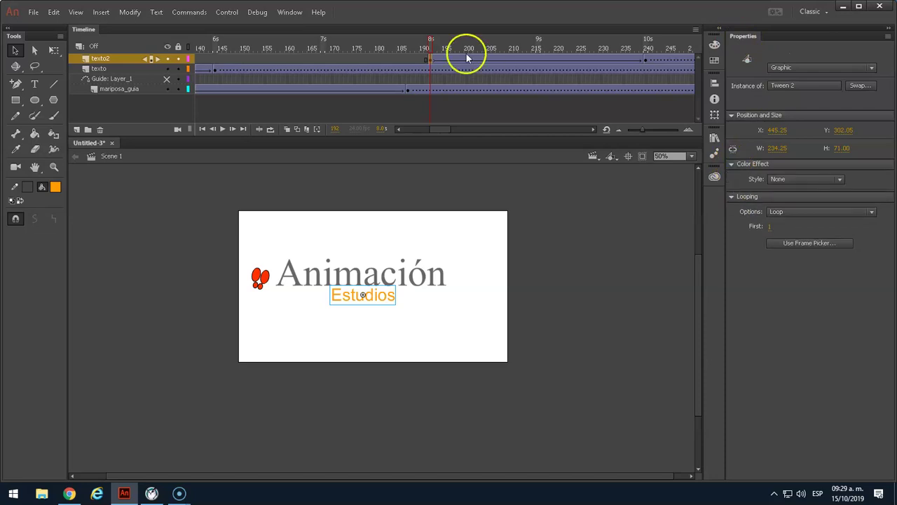
pyautogui.click(431, 59)
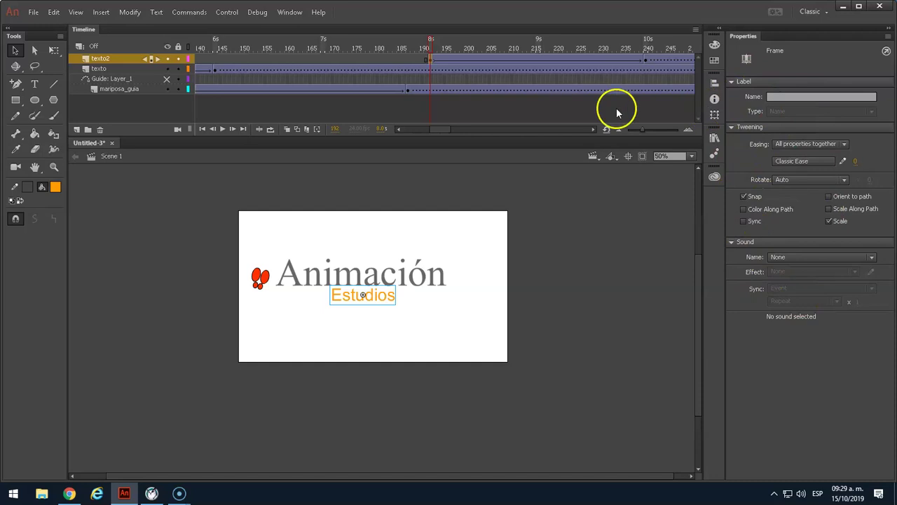
pyautogui.click(354, 298)
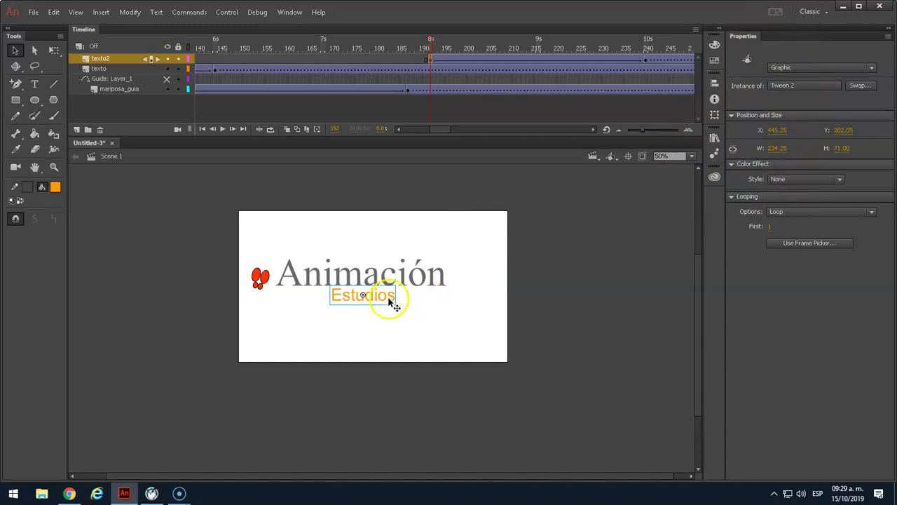
pyautogui.click(776, 181)
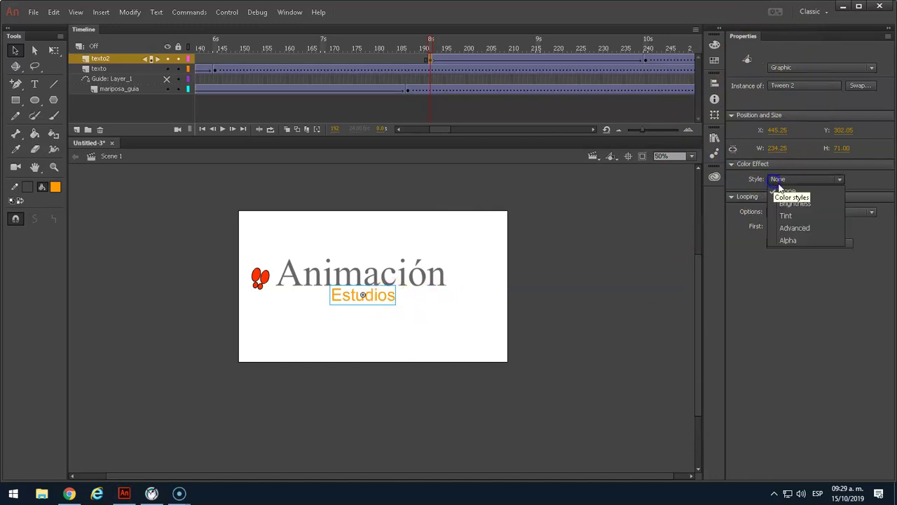
pyautogui.click(786, 240)
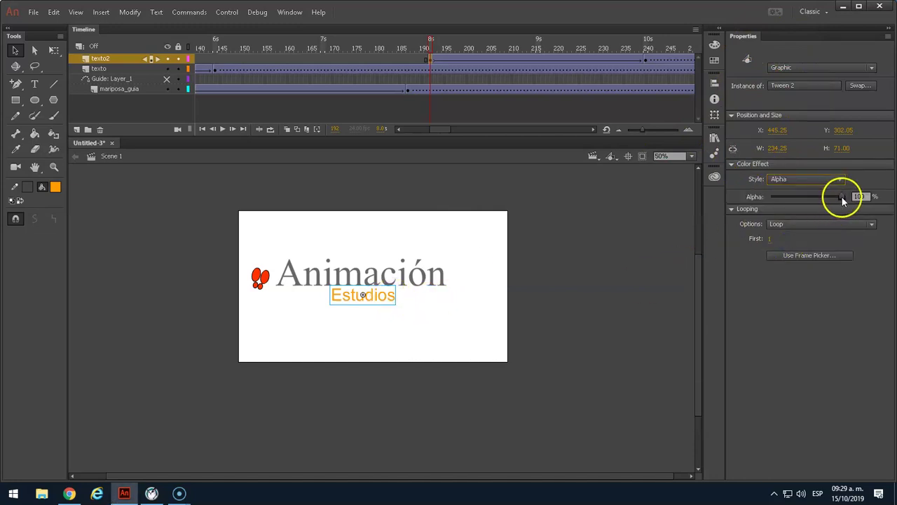
pyautogui.moveTo(841, 197); pyautogui.dragTo(772, 197)
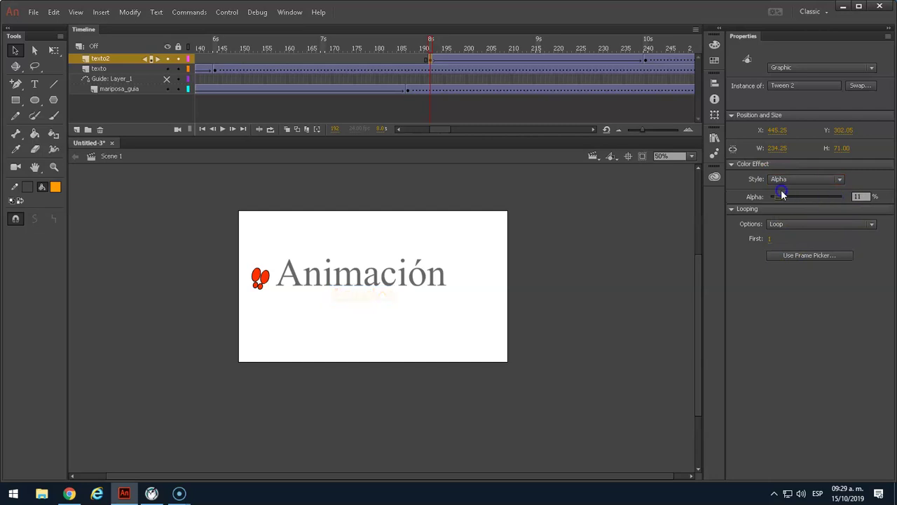
# - Scrub through the "Estudios" fade-in up to the end of the timeline and test the whole movie
pyautogui.click(440, 44)
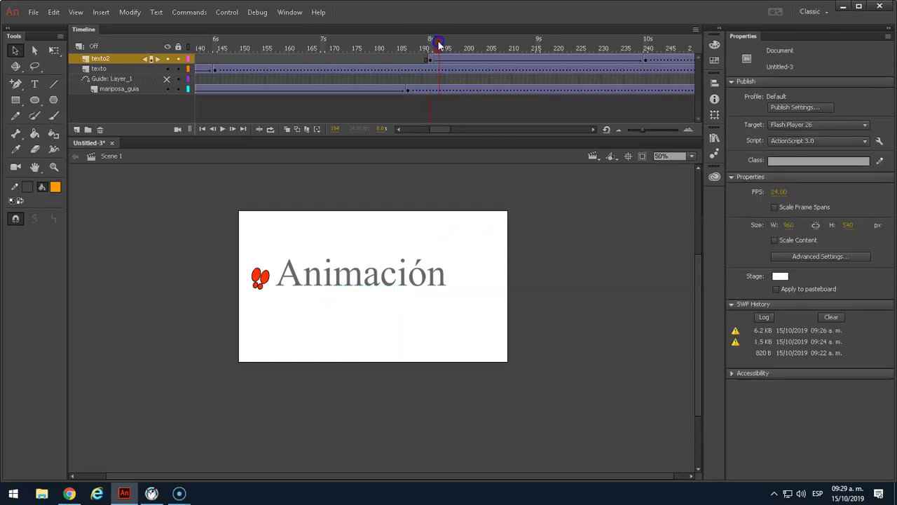
pyautogui.click(646, 61)
pyautogui.moveTo(644, 45); pyautogui.dragTo(412, 64)
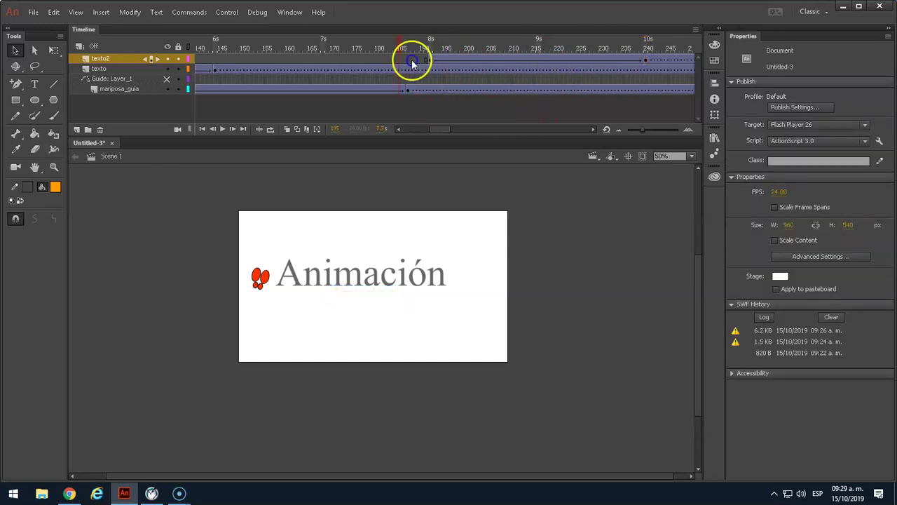
pyautogui.moveTo(678, 66); pyautogui.dragTo(496, 62)
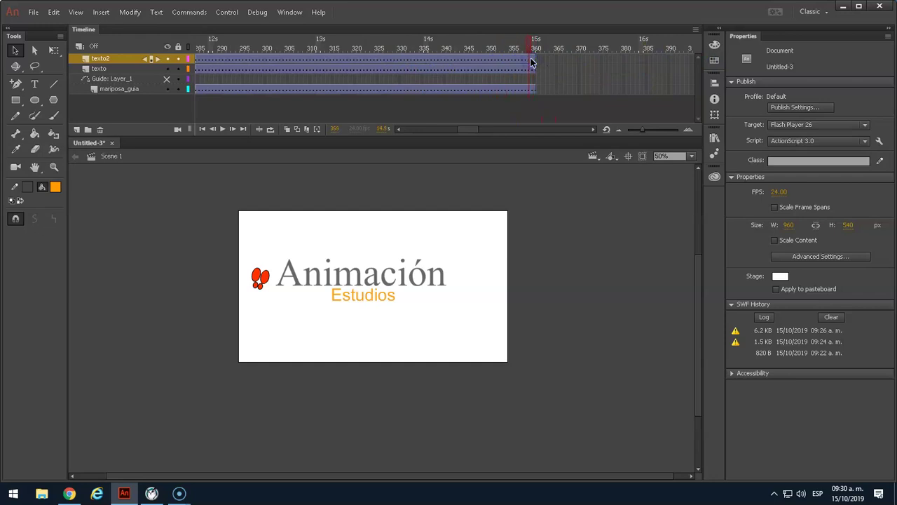
pyautogui.hotkey('ctrl', 'Return')
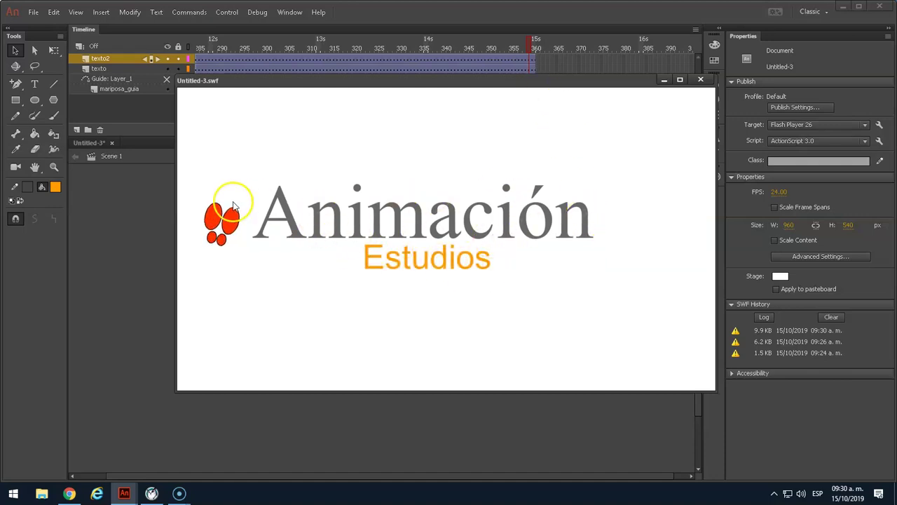
pyautogui.click(703, 82)
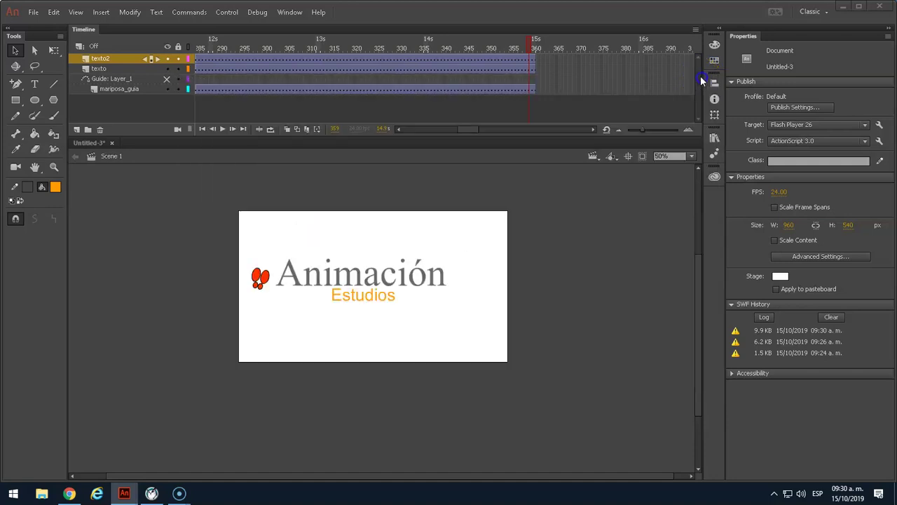
# - Add a new layer above texto2 and name it audio
pyautogui.click(75, 130)
pyautogui.doubleClick(86, 59)
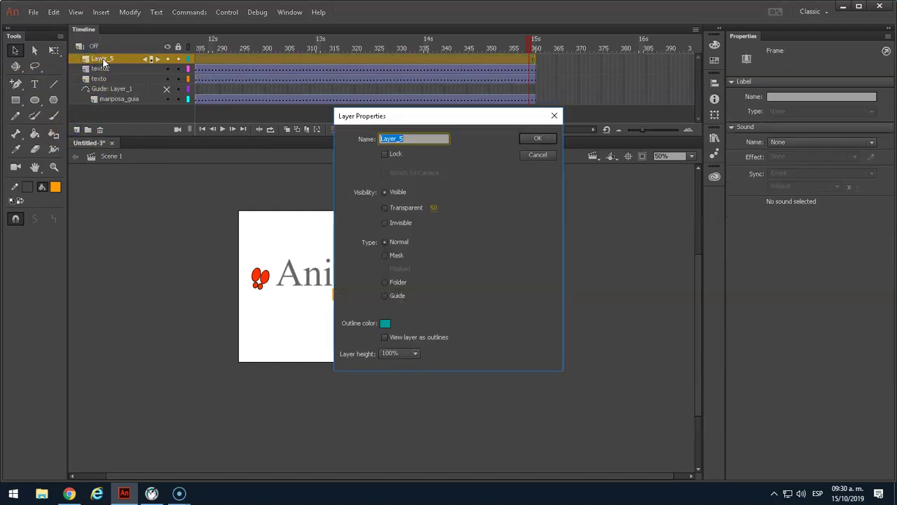
pyautogui.click(554, 115)
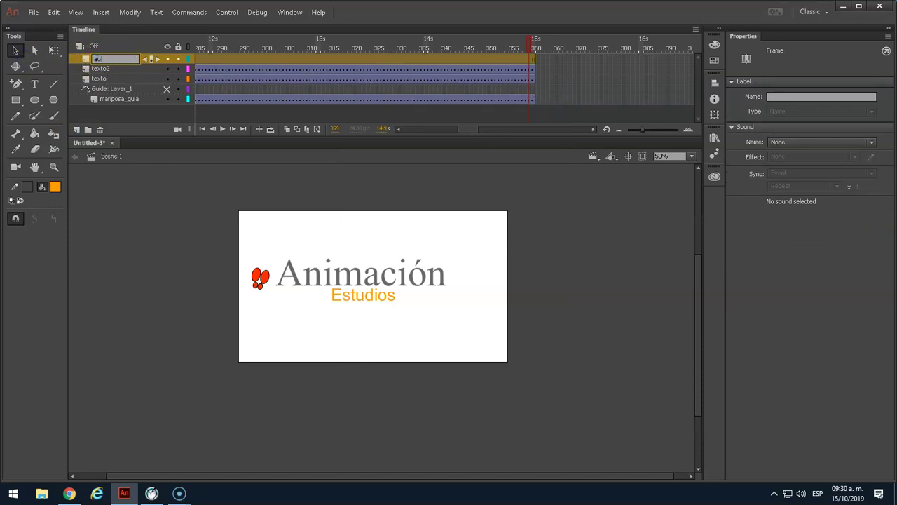
pyautogui.click(104, 240)
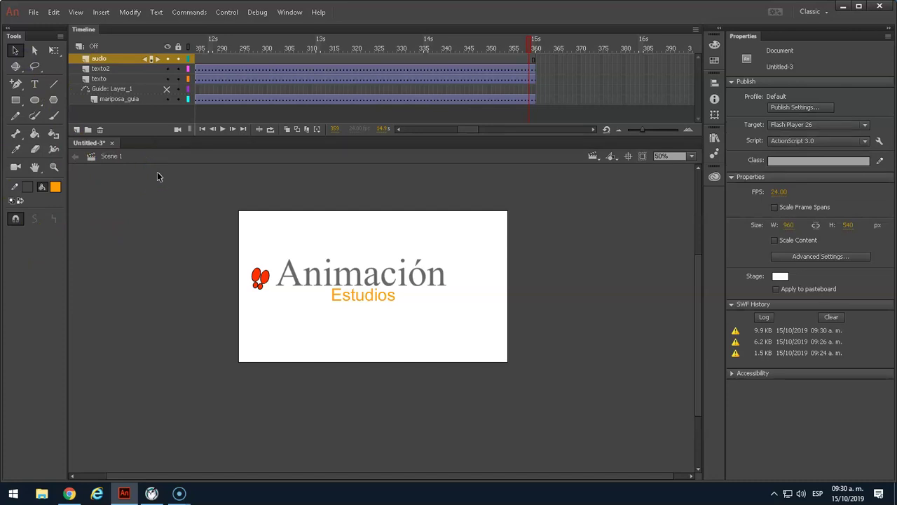
# - Import the "sonidos bosque" sound file from the escena animada folder into the library
pyautogui.hotkey('ctrl', 'l')
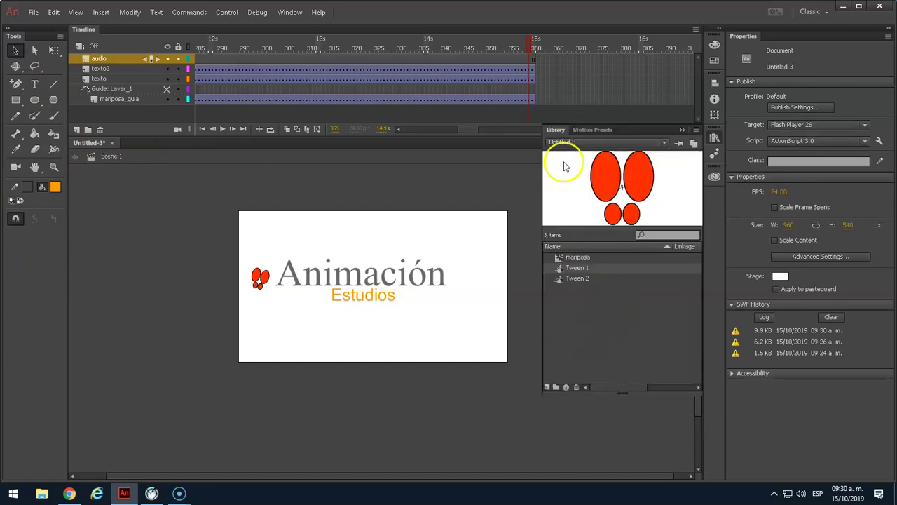
pyautogui.click(714, 140)
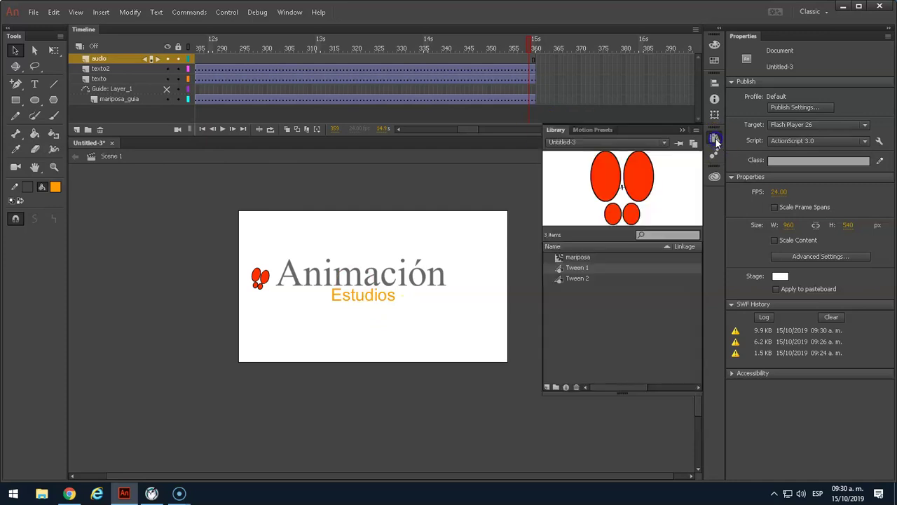
pyautogui.click(33, 12)
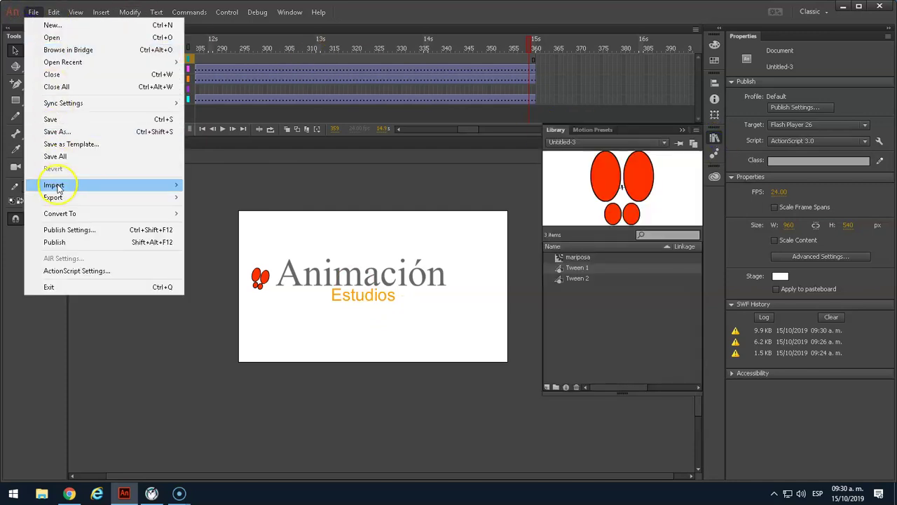
pyautogui.moveTo(60, 188)
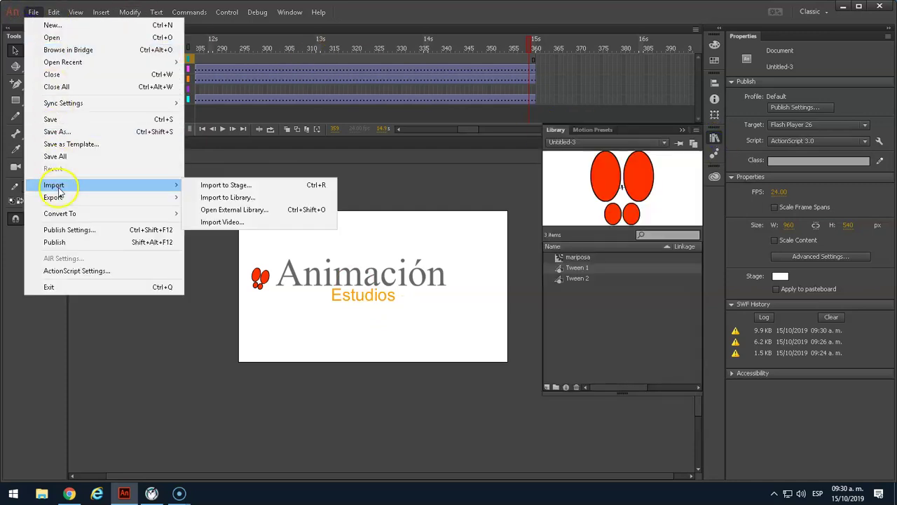
pyautogui.click(243, 199)
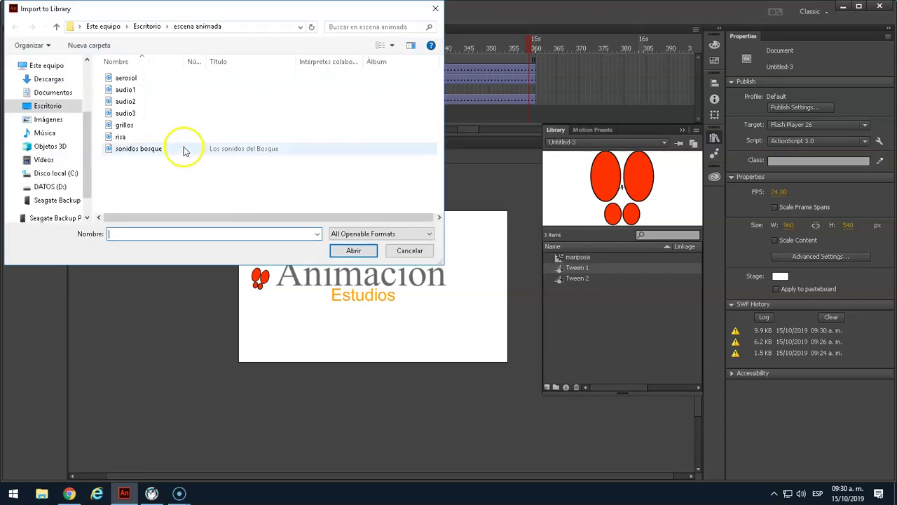
pyautogui.click(128, 149)
pyautogui.click(353, 250)
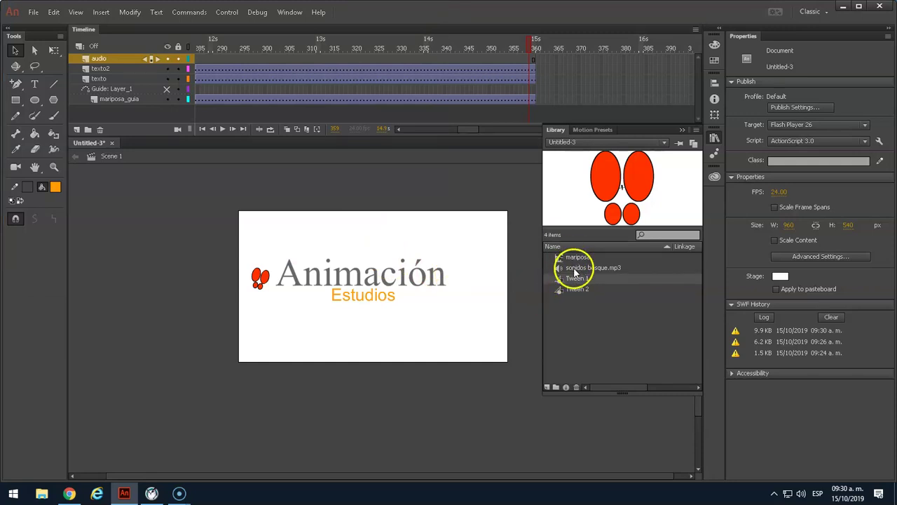
# - Place sonidos bosque.mp3 from the library on the audio layer and play the timeline from the beginning
pyautogui.click(573, 267)
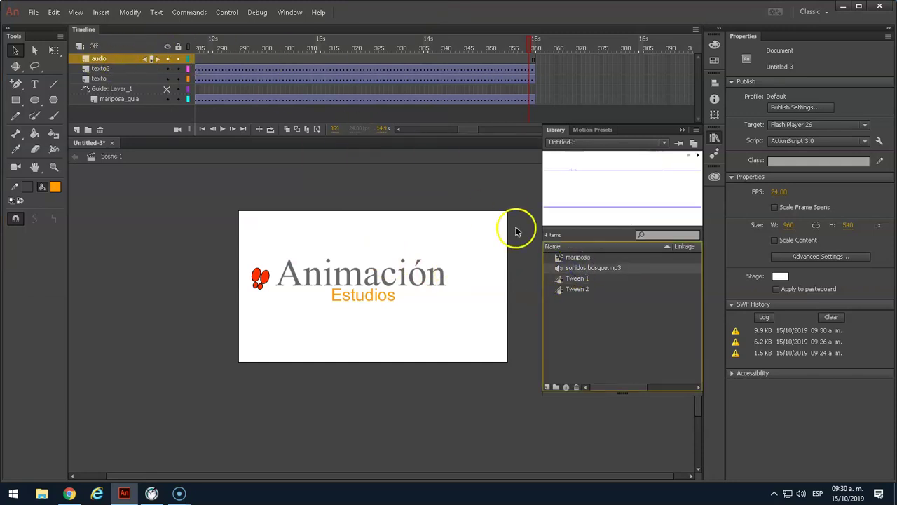
pyautogui.click(556, 258)
pyautogui.moveTo(556, 257); pyautogui.dragTo(429, 194)
pyautogui.moveTo(530, 47); pyautogui.dragTo(126, 43)
pyautogui.press('Return')
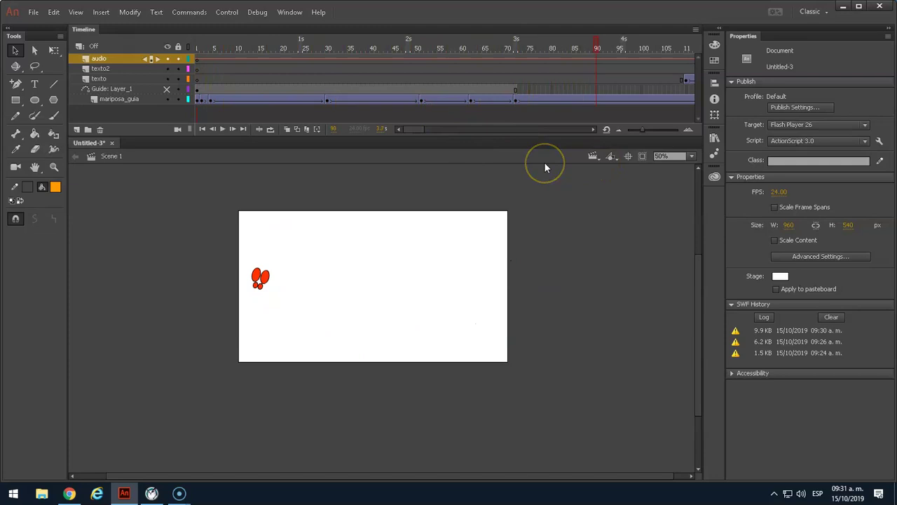
# - Choose Event as the audio layer's sound sync, test the movie with its sound and check the speaker volume
pyautogui.click(610, 59)
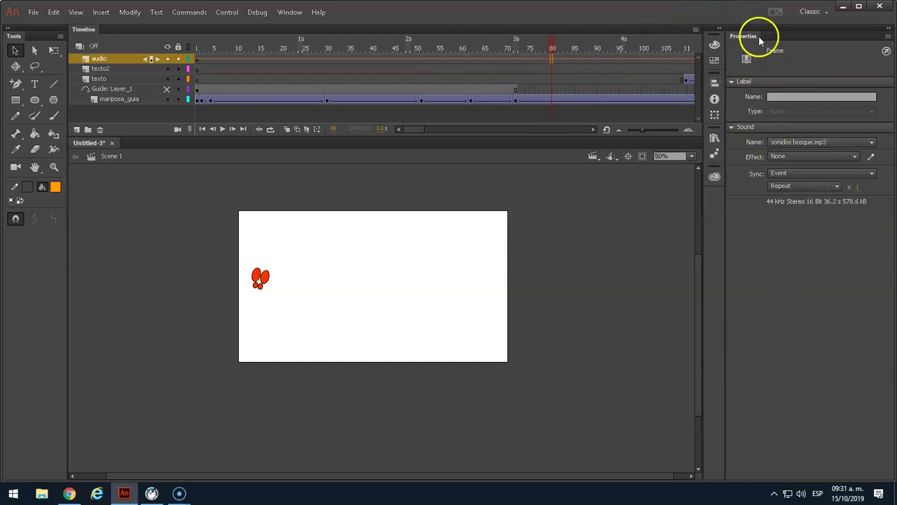
pyautogui.click(792, 174)
pyautogui.click(784, 187)
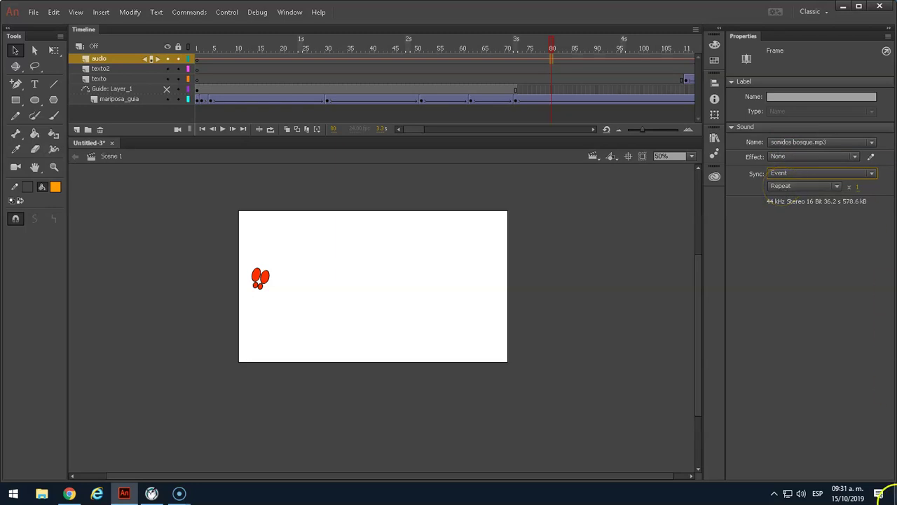
pyautogui.click(642, 323)
pyautogui.hotkey('ctrl', 'Return')
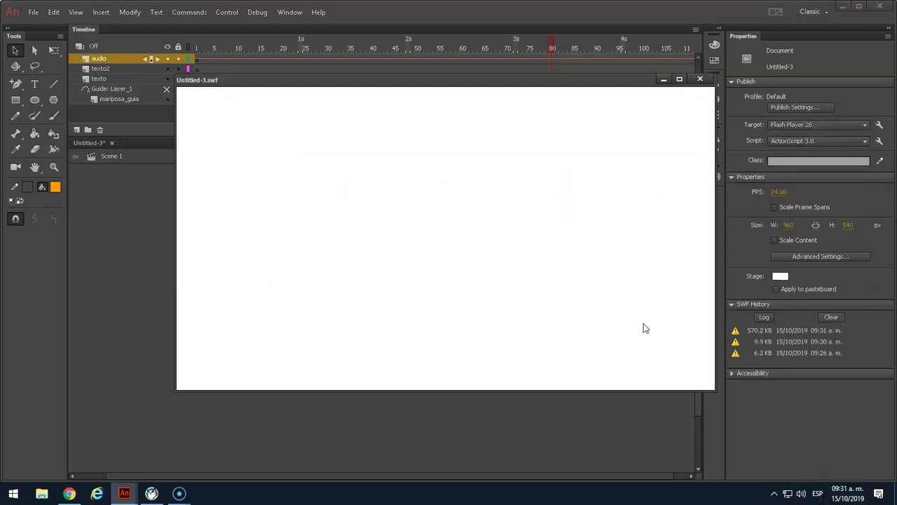
pyautogui.click(801, 495)
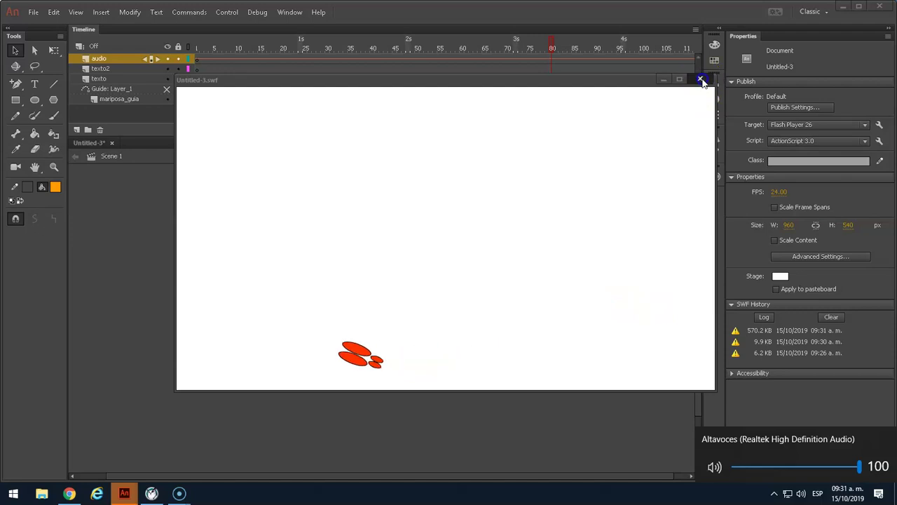
pyautogui.click(699, 79)
# - Set the sync of the forest sound on the audio layer to Stream
pyautogui.moveTo(403, 132); pyautogui.dragTo(464, 127)
pyautogui.click(517, 60)
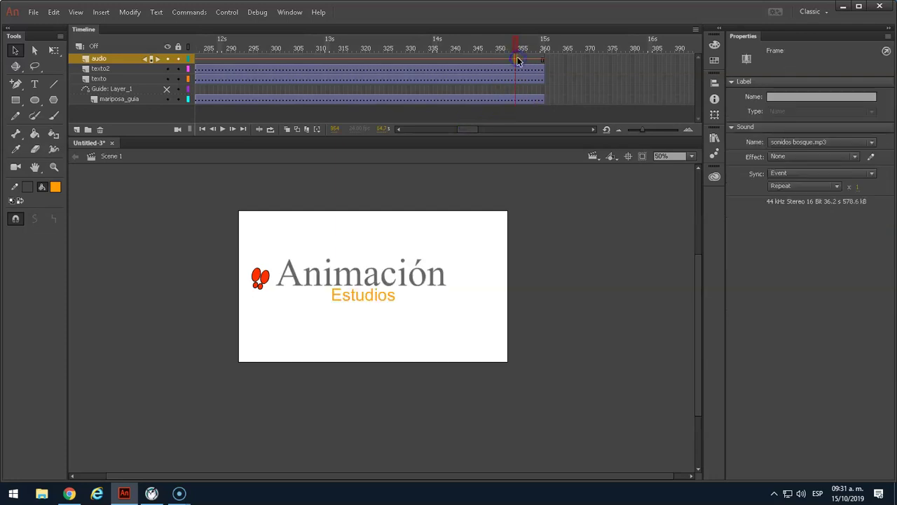
pyautogui.click(781, 174)
pyautogui.click(789, 223)
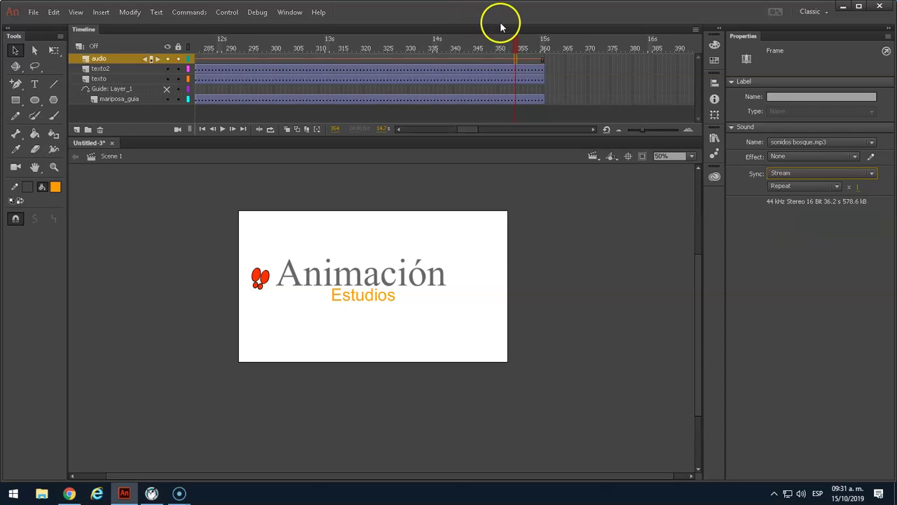
# - Play the timeline to check the streamed sound and select frame 360 on the audio layer
pyautogui.press('Return')
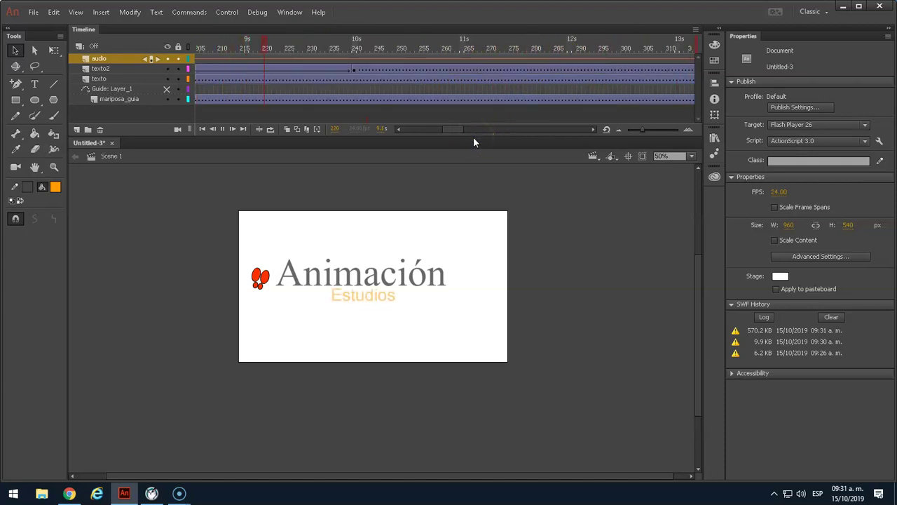
pyautogui.click(456, 132)
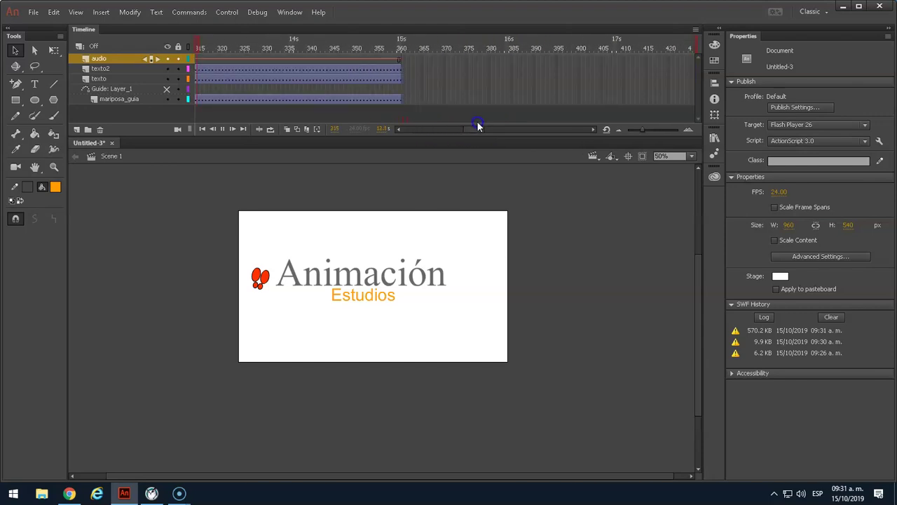
pyautogui.click(401, 59)
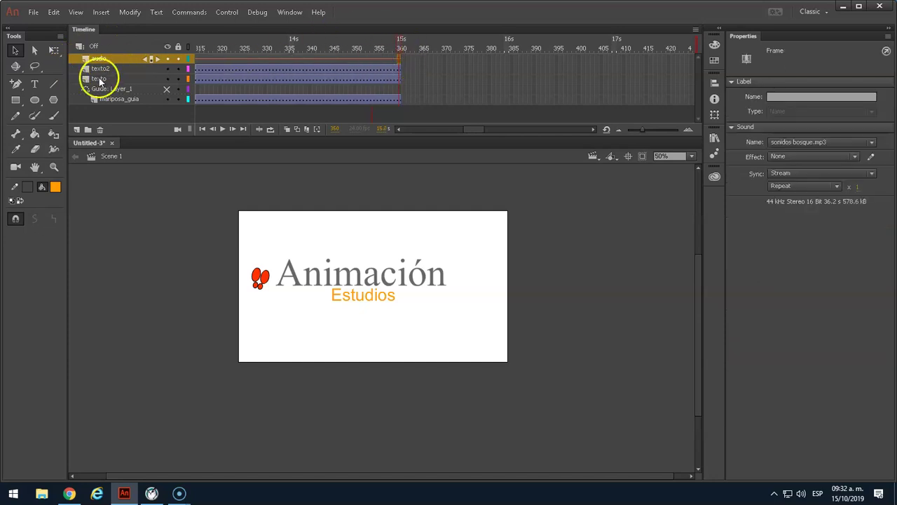
# - Add a new layer above the audio layer, select its frame 360 and open the Actions editor
pyautogui.click(77, 129)
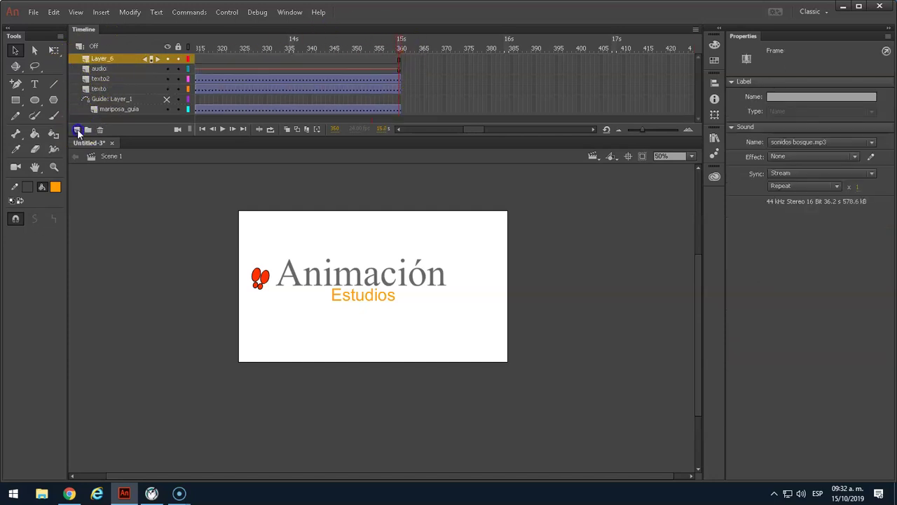
pyautogui.click(398, 59)
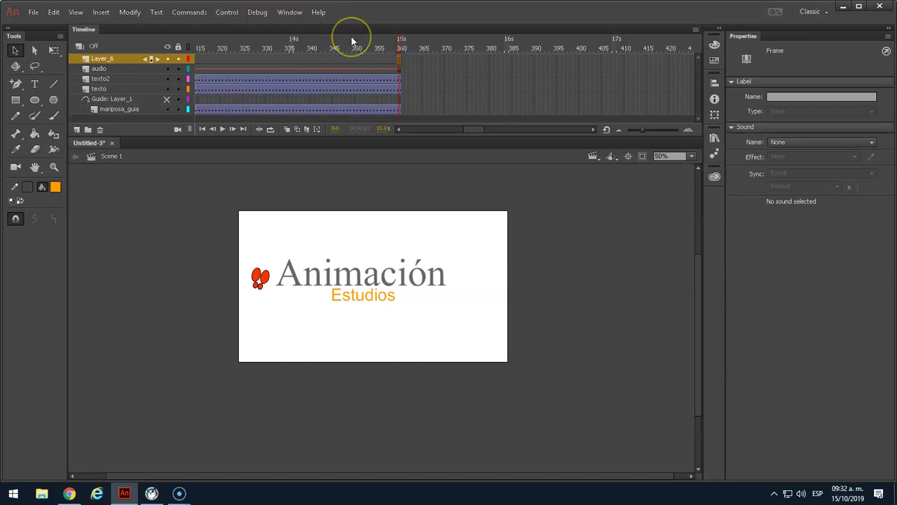
pyautogui.press('F9')
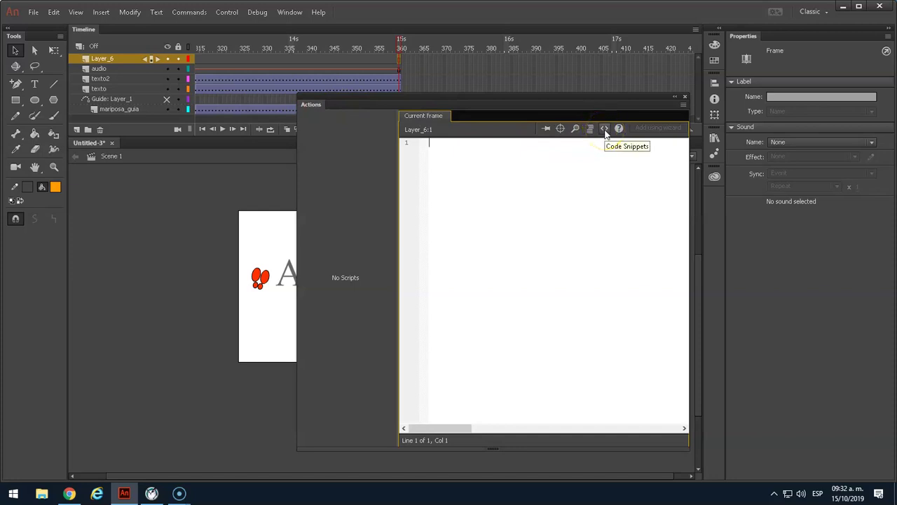
# - Insert the Stop at this Frame code snippet from the ActionScript Timeline Navigation snippets
pyautogui.click(605, 129)
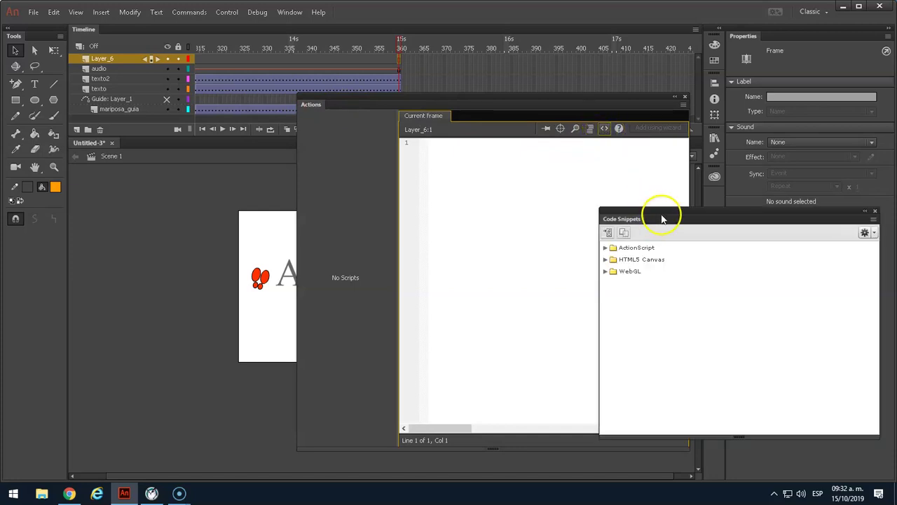
pyautogui.moveTo(662, 218); pyautogui.dragTo(604, 187)
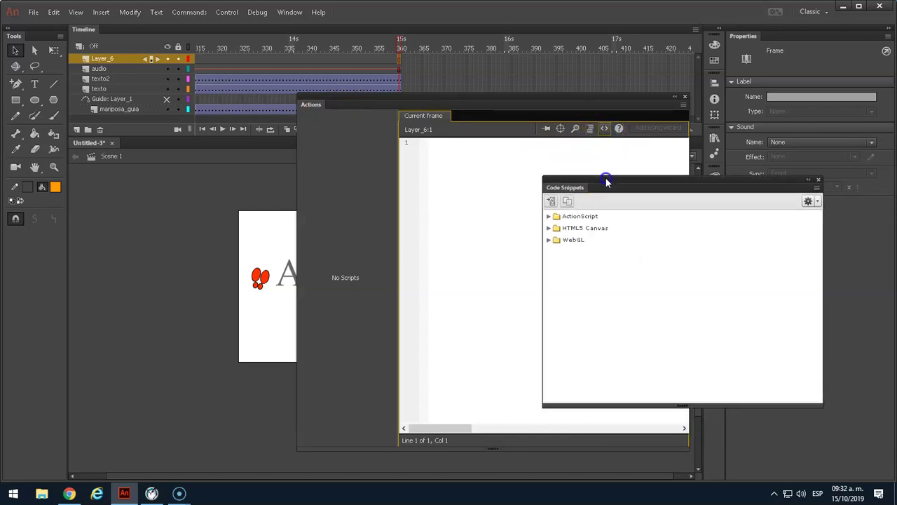
pyautogui.click(554, 217)
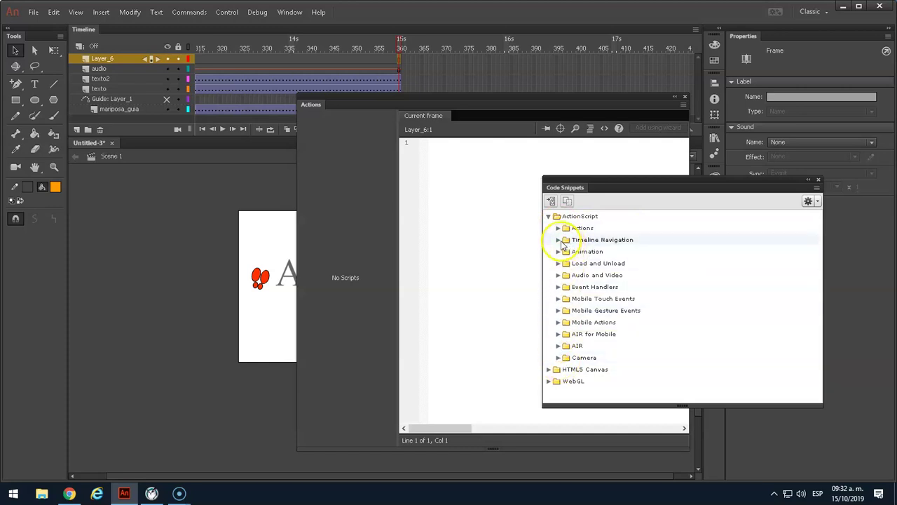
pyautogui.click(560, 241)
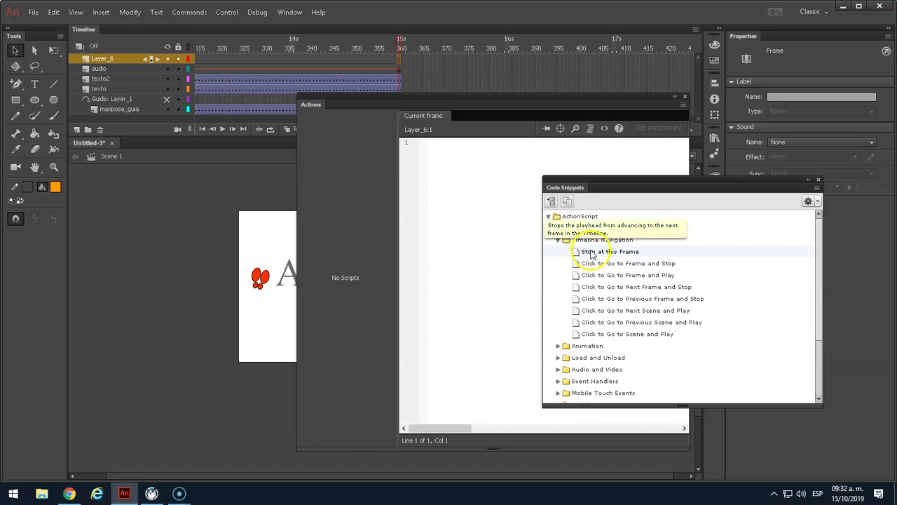
pyautogui.doubleClick(591, 252)
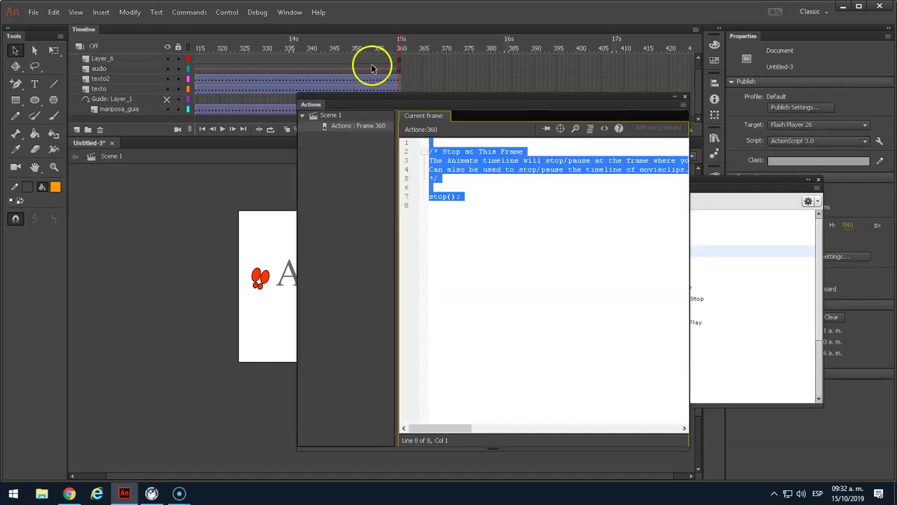
pyautogui.click(453, 213)
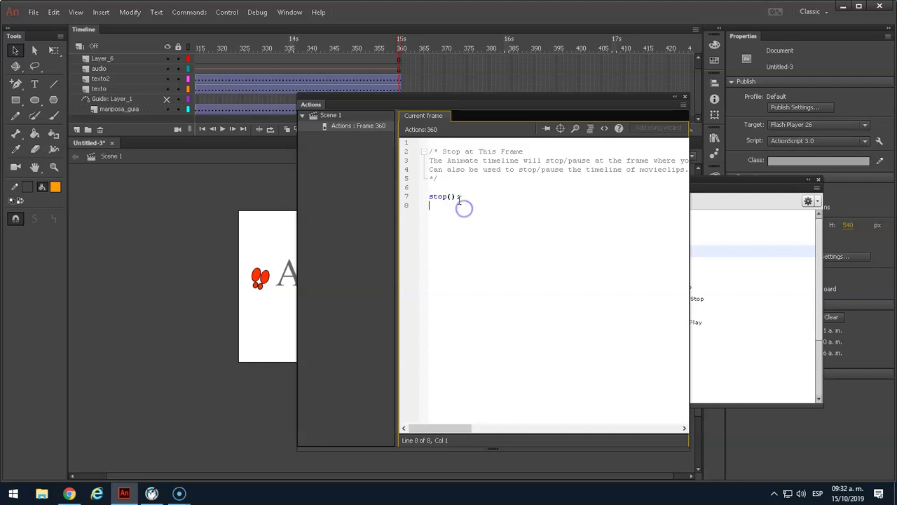
# - Insert a blank keyframe at frame 360 on Layer_6 and select it
pyautogui.moveTo(631, 100); pyautogui.dragTo(612, 206)
pyautogui.moveTo(468, 129); pyautogui.dragTo(409, 134)
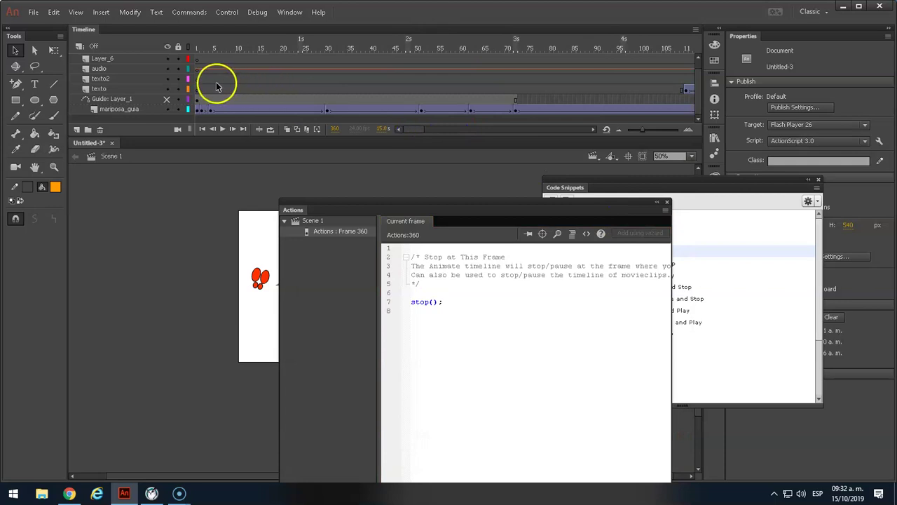
pyautogui.click(128, 61)
pyautogui.moveTo(394, 128); pyautogui.dragTo(459, 126)
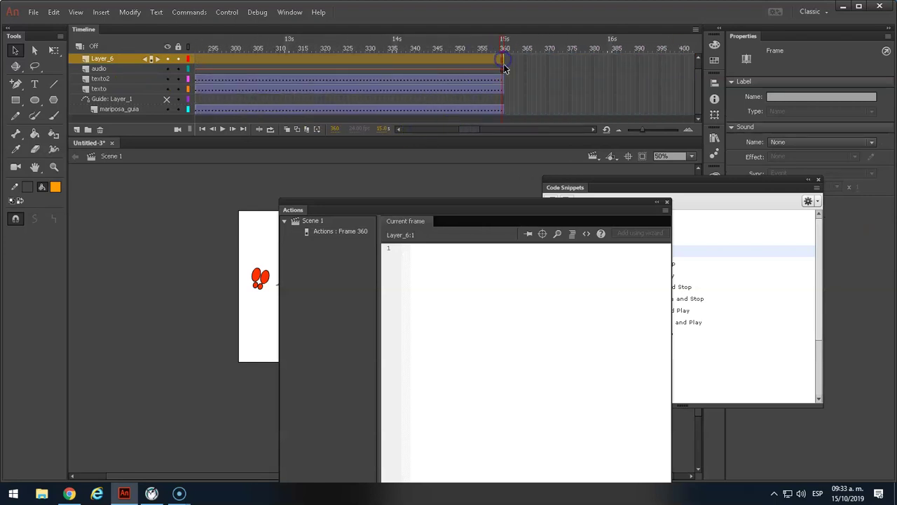
pyautogui.click(504, 59)
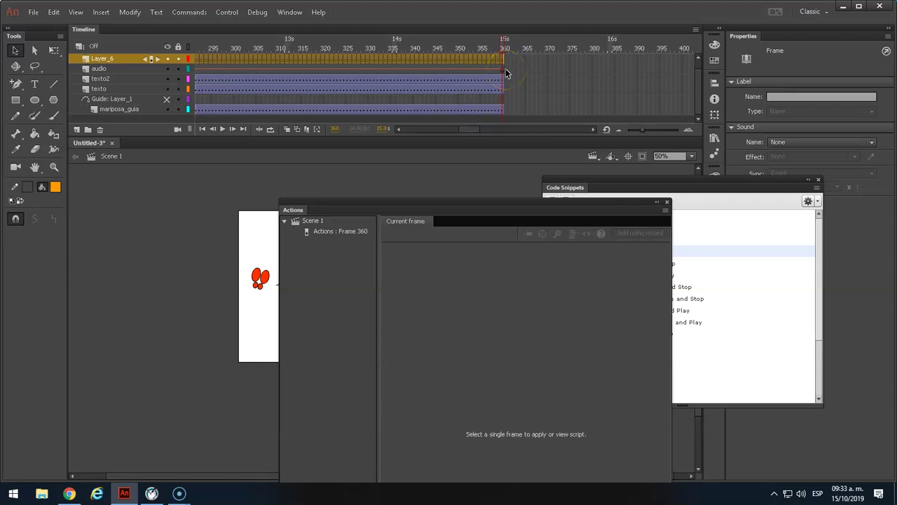
pyautogui.click(506, 72)
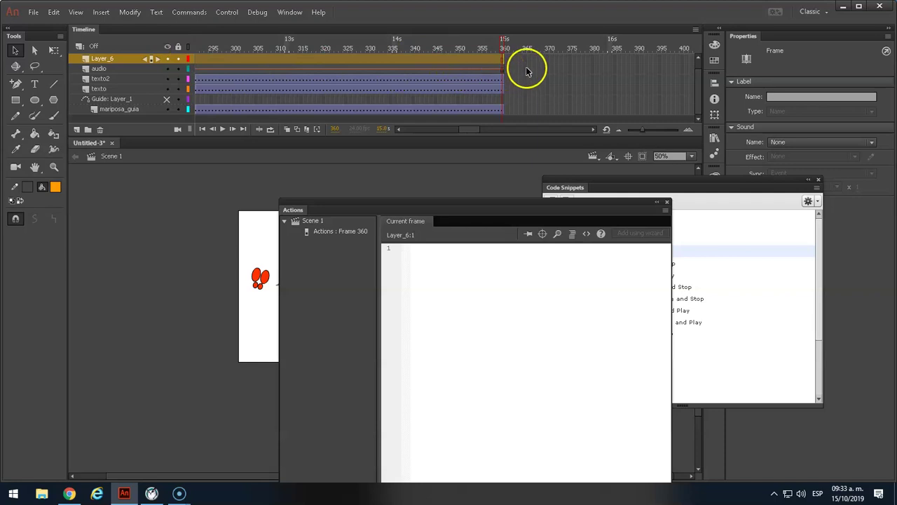
pyautogui.click(527, 67)
pyautogui.click(503, 59)
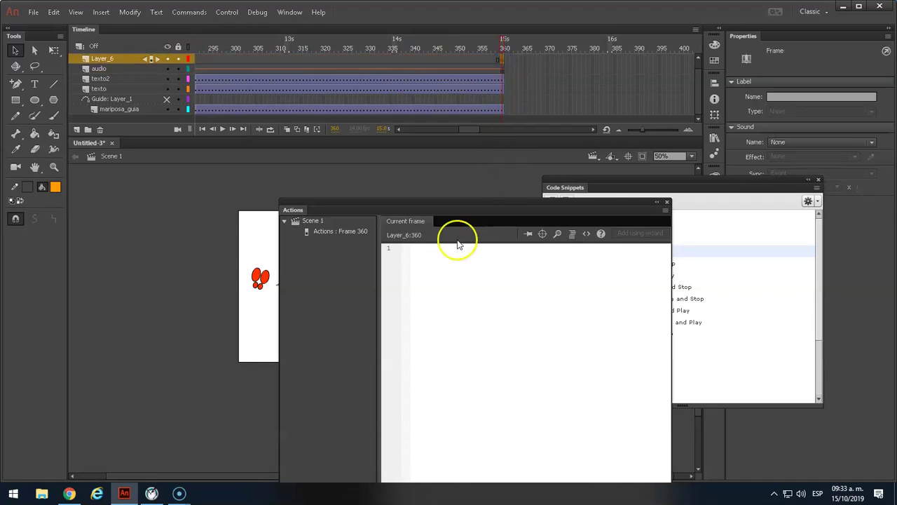
# - Insert the Stop at this Frame snippet again and delete the first of the two code blocks
pyautogui.moveTo(663, 180); pyautogui.dragTo(720, 181)
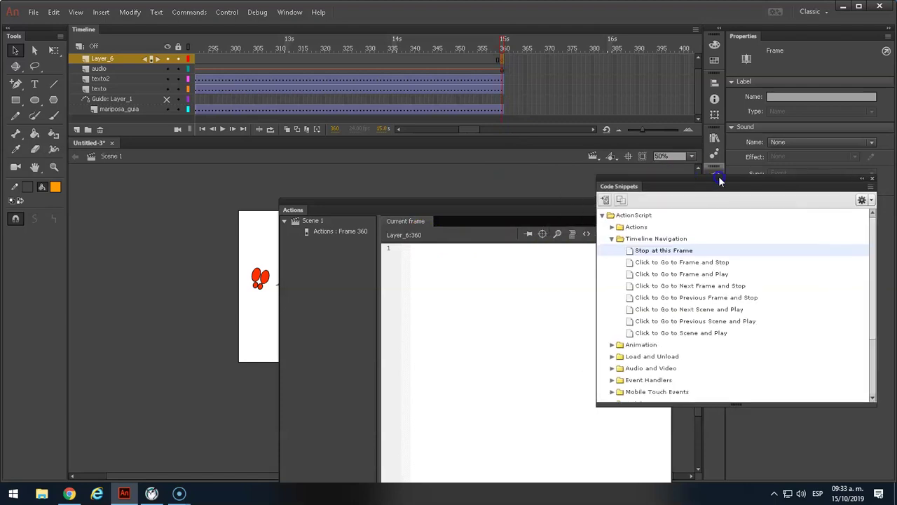
pyautogui.doubleClick(628, 253)
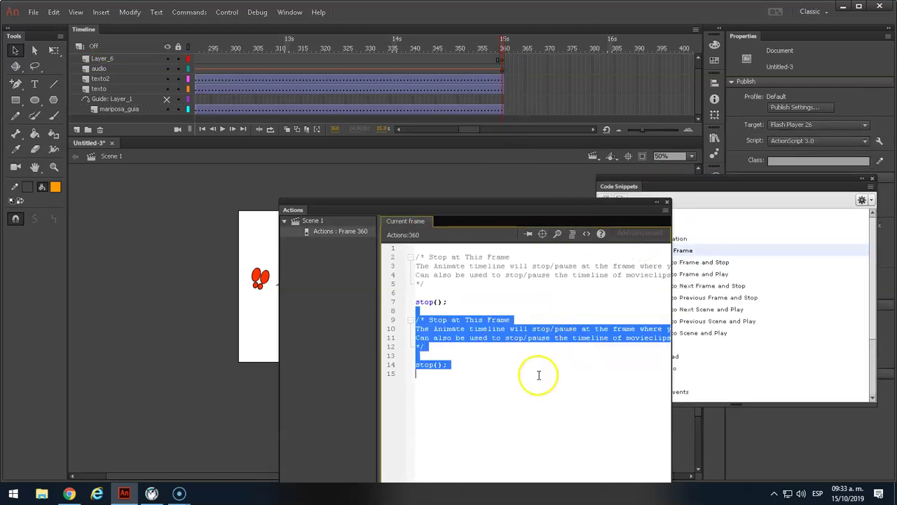
pyautogui.click(539, 375)
pyautogui.moveTo(424, 302); pyautogui.dragTo(403, 235)
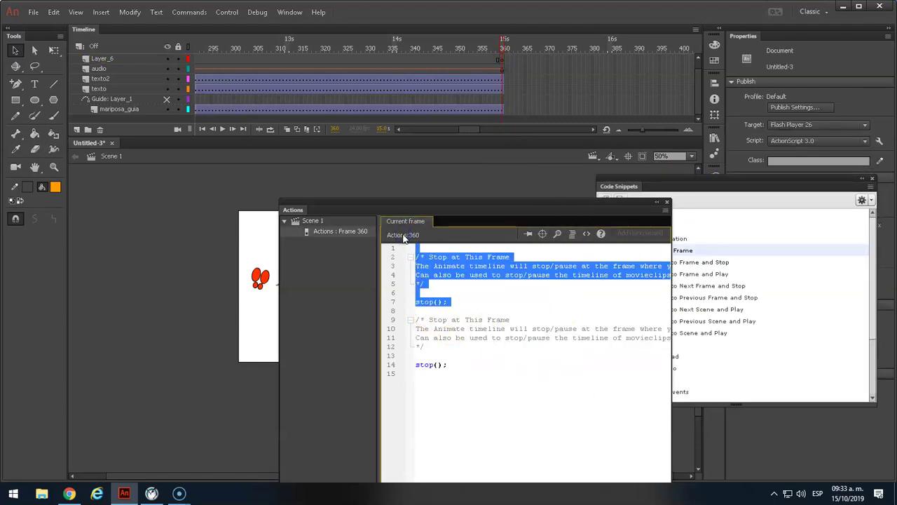
pyautogui.press('Delete')
# - Test the movie to check that it stops on the final frame, and close the preview
pyautogui.hotkey('ctrl', 'Return')
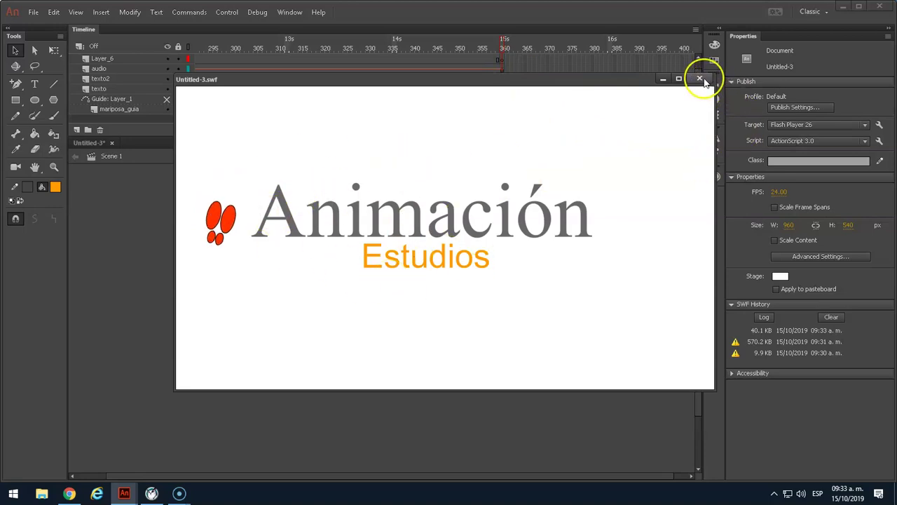
pyautogui.click(700, 79)
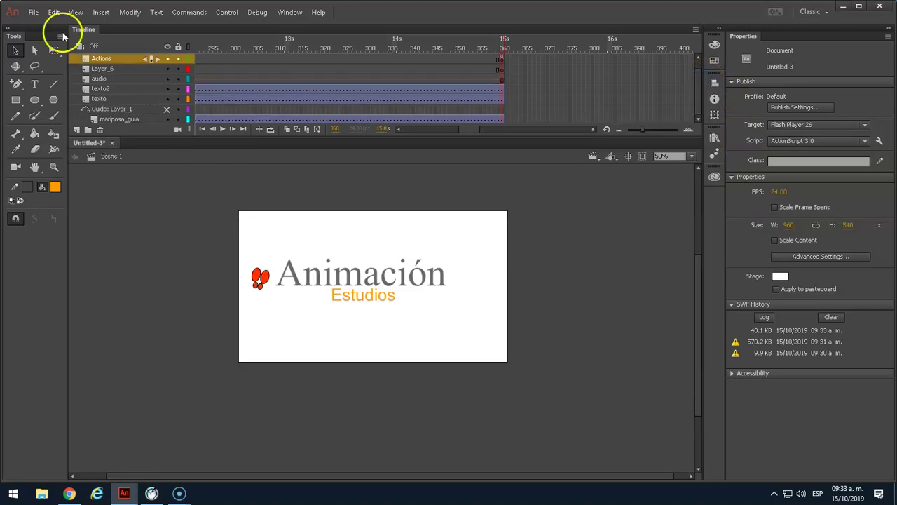
# - Start saving the document to the desktop (Escritorio) and create a new folder there named semana1
pyautogui.click(33, 12)
pyautogui.click(59, 133)
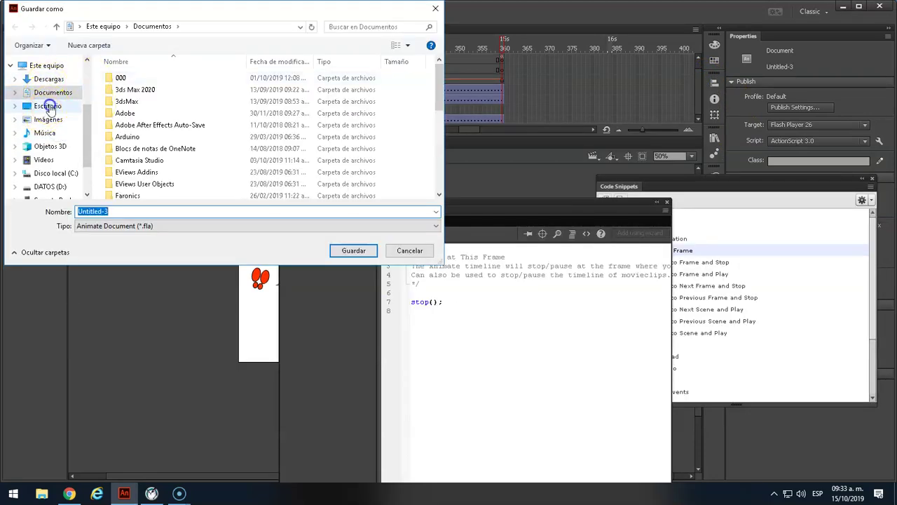
pyautogui.click(49, 107)
pyautogui.rightClick(165, 149)
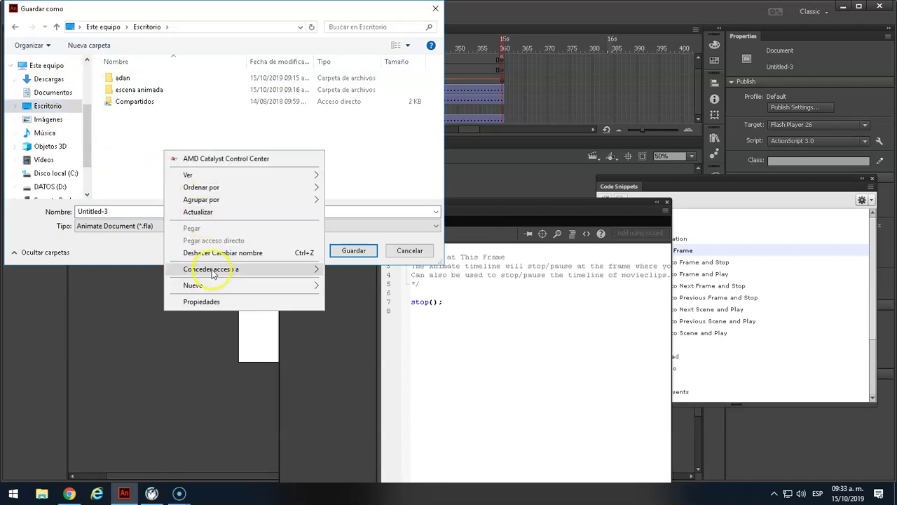
pyautogui.moveTo(214, 286)
pyautogui.click(372, 281)
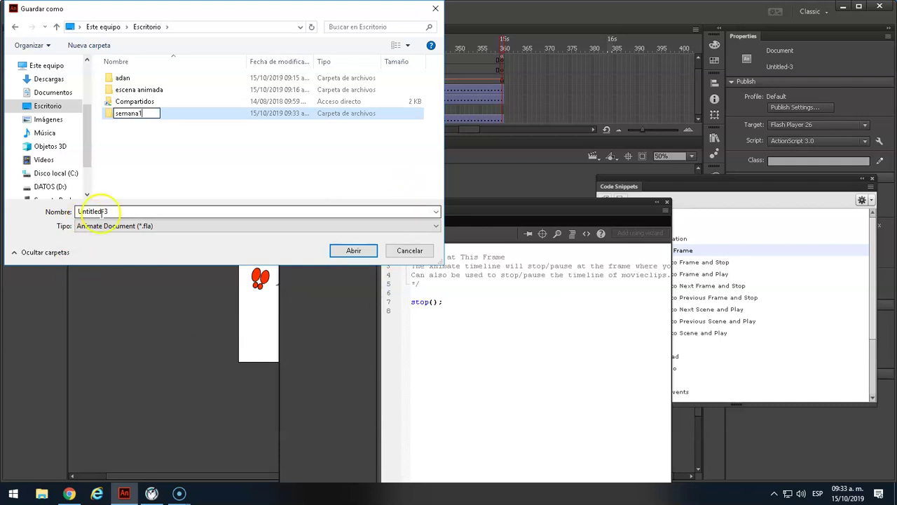
pyautogui.click(340, 253)
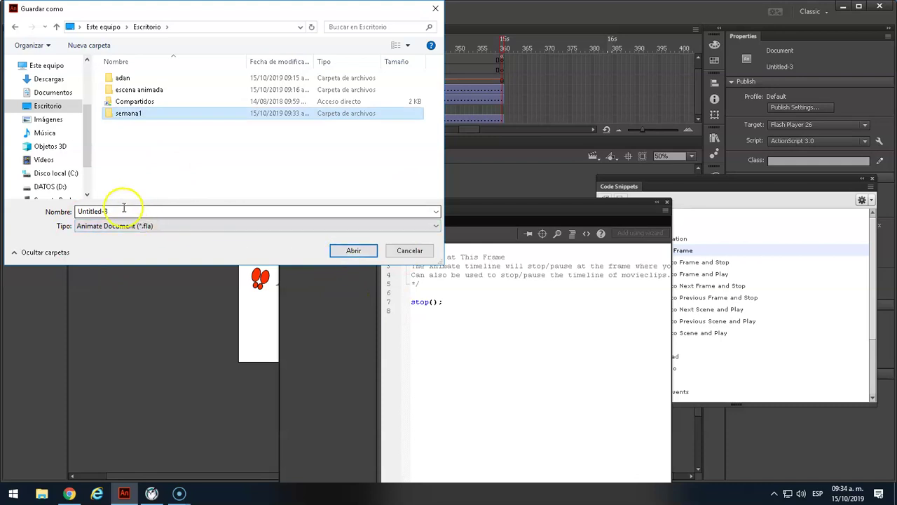
# - Save the document in the semana1 folder as casa_productora in Animate Document (*.fla) format
pyautogui.doubleClick(117, 116)
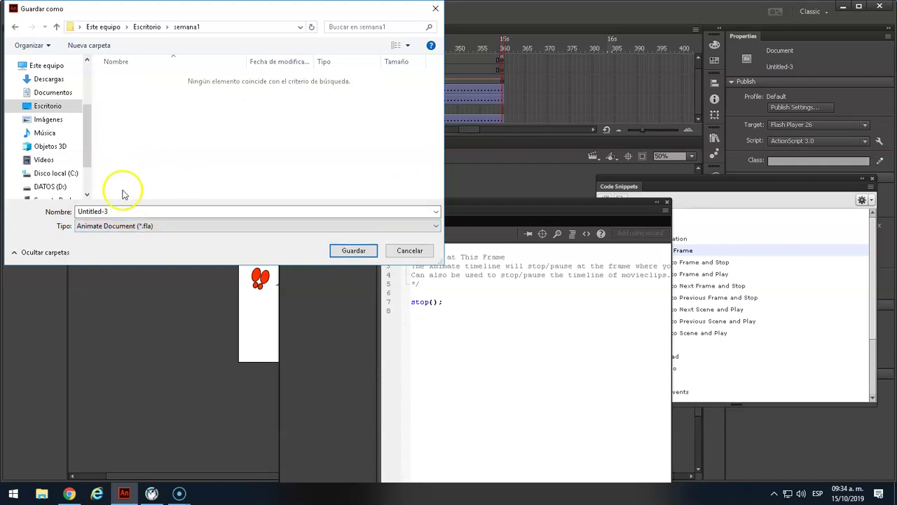
pyautogui.click(127, 210)
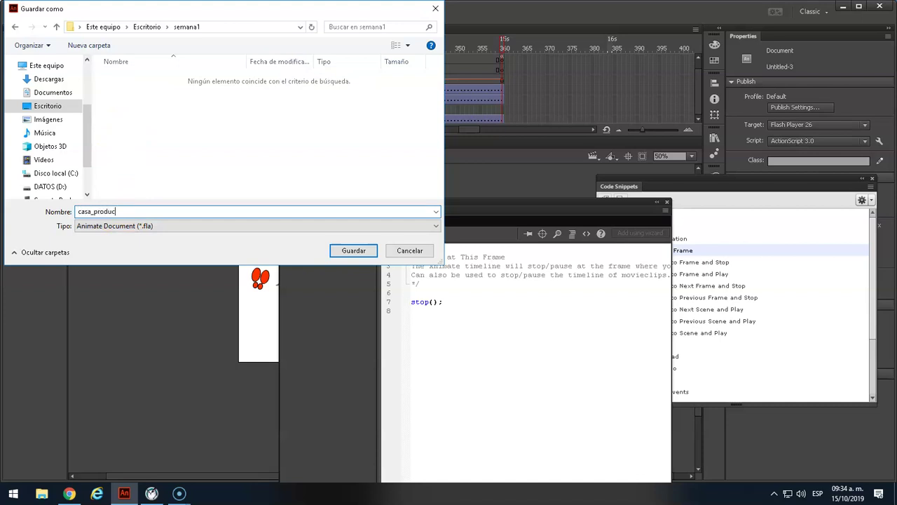
pyautogui.write('casa_productora')
pyautogui.click(355, 251)
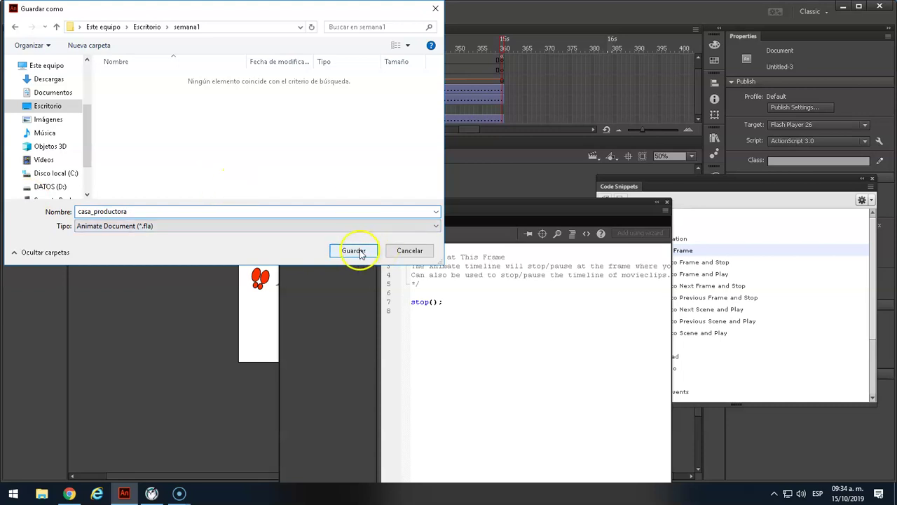
# - Test the saved movie to export its SWF, and open the semana1 folder on the desktop
pyautogui.hotkey('ctrl', 'Return')
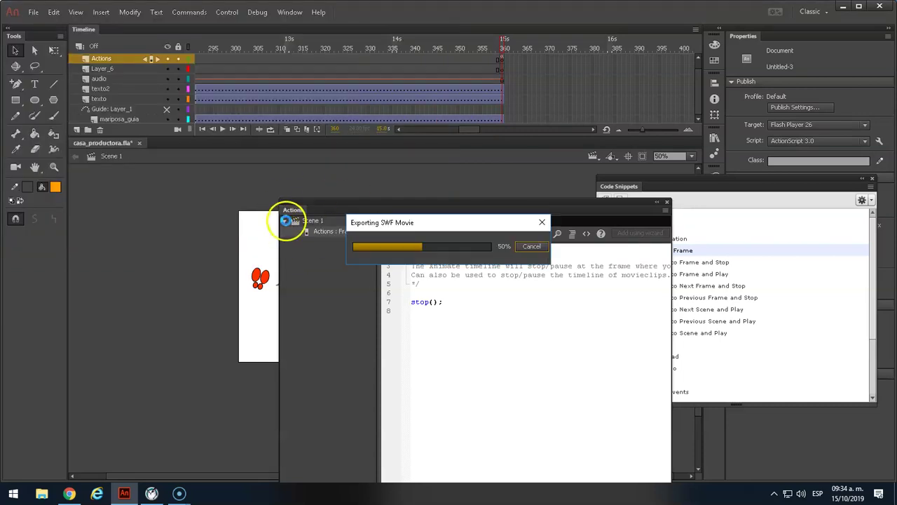
pyautogui.click(709, 84)
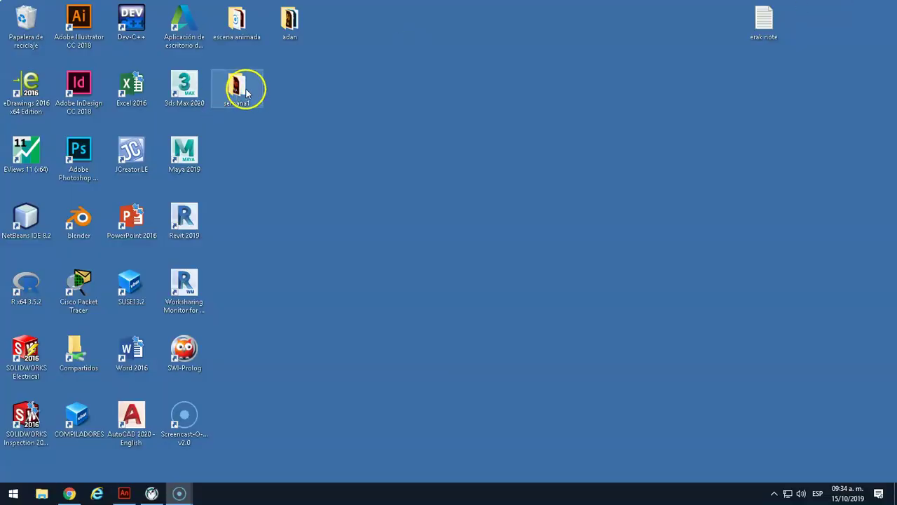
pyautogui.doubleClick(245, 90)
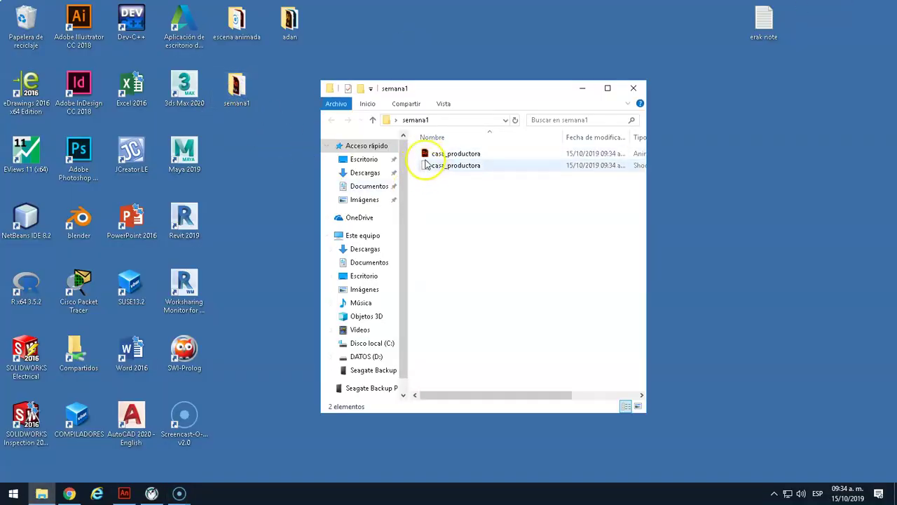
# - Set Internet Explorer as the default application for .swf files, play the exported casa_productora.swf in it and close the browser
pyautogui.rightClick(429, 166)
pyautogui.click(453, 184)
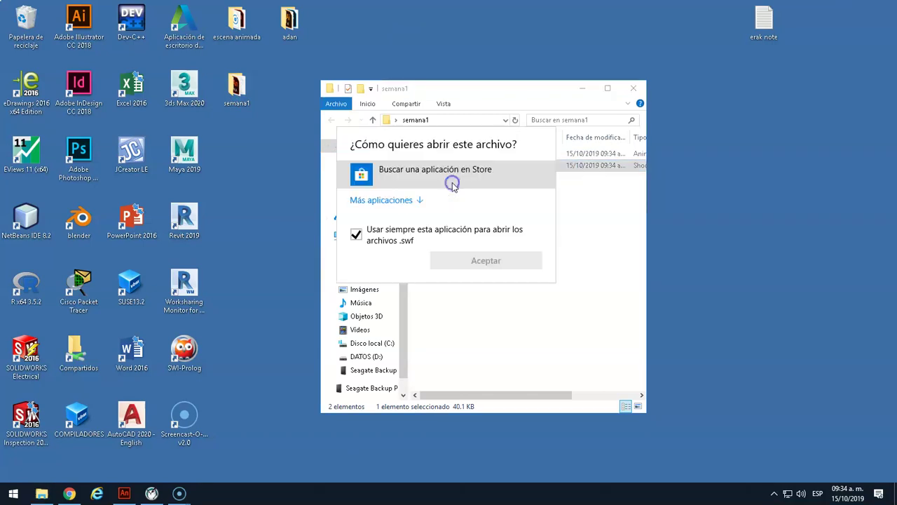
pyautogui.click(382, 200)
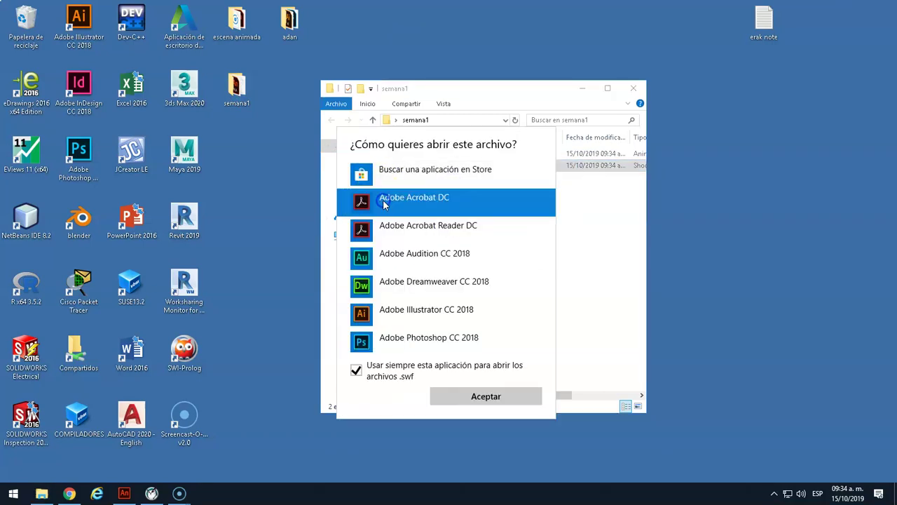
pyautogui.moveTo(551, 214); pyautogui.dragTo(553, 296)
pyautogui.click(440, 242)
pyautogui.click(483, 395)
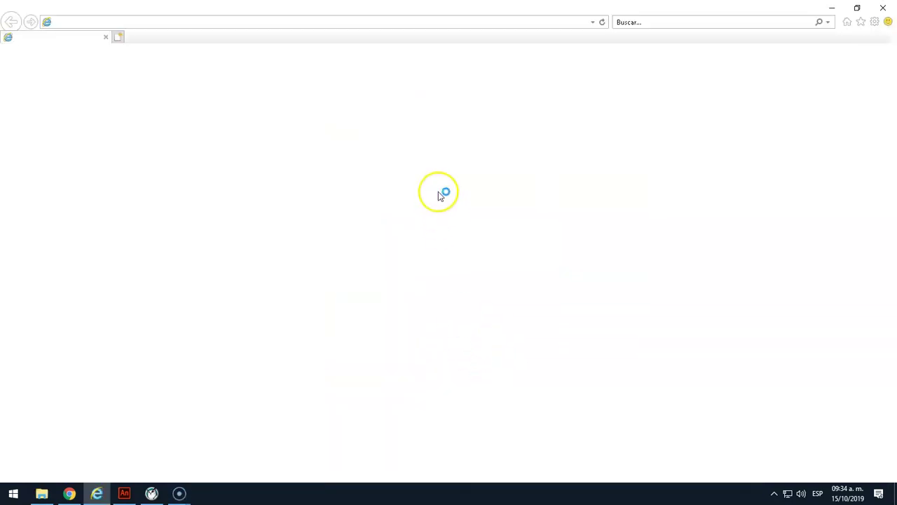
pyautogui.click(620, 474)
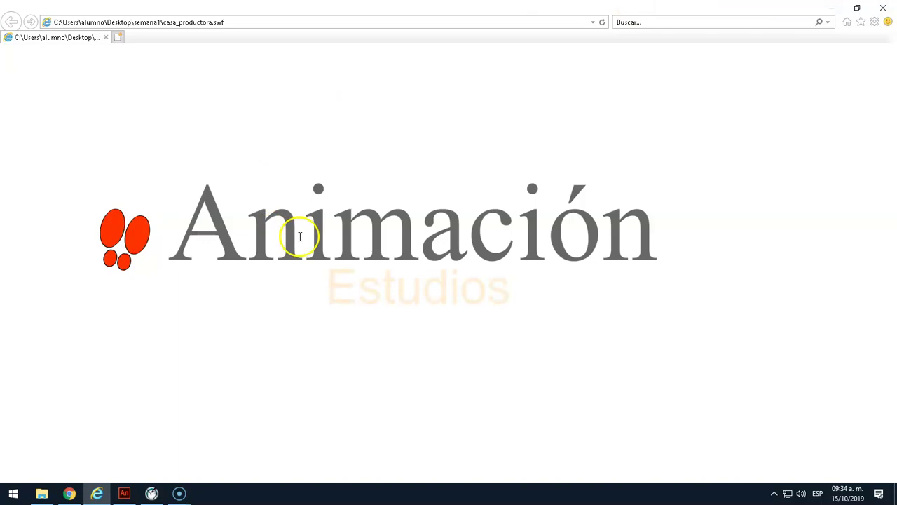
pyautogui.click(884, 10)
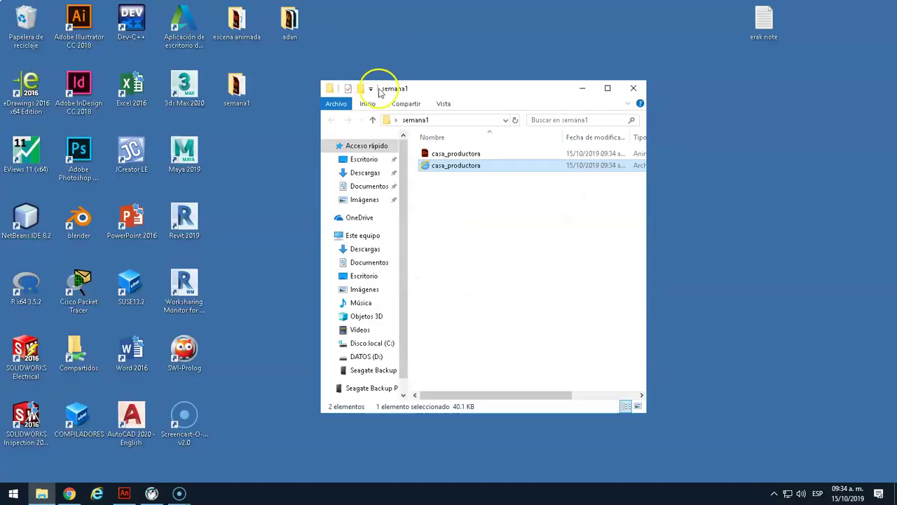
pyautogui.rightClick(429, 172)
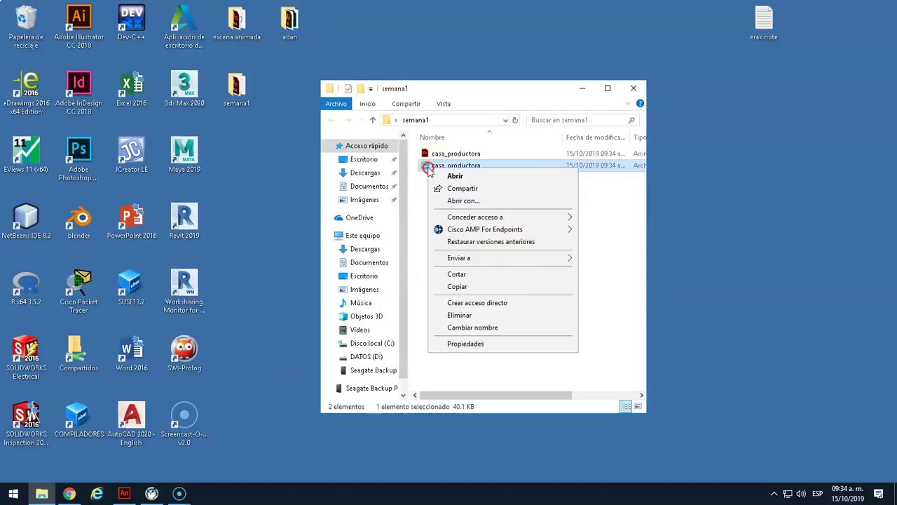
pyautogui.click(739, 135)
pyautogui.click(447, 236)
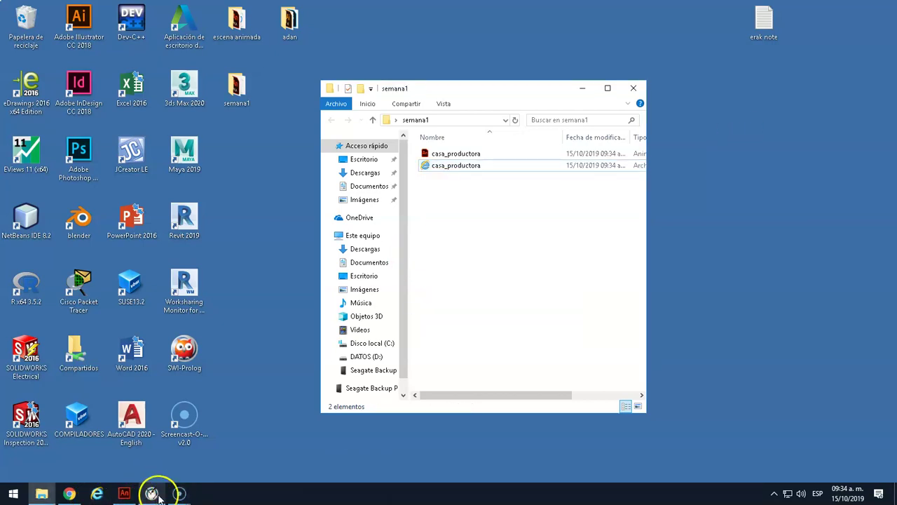
pyautogui.click(179, 493)
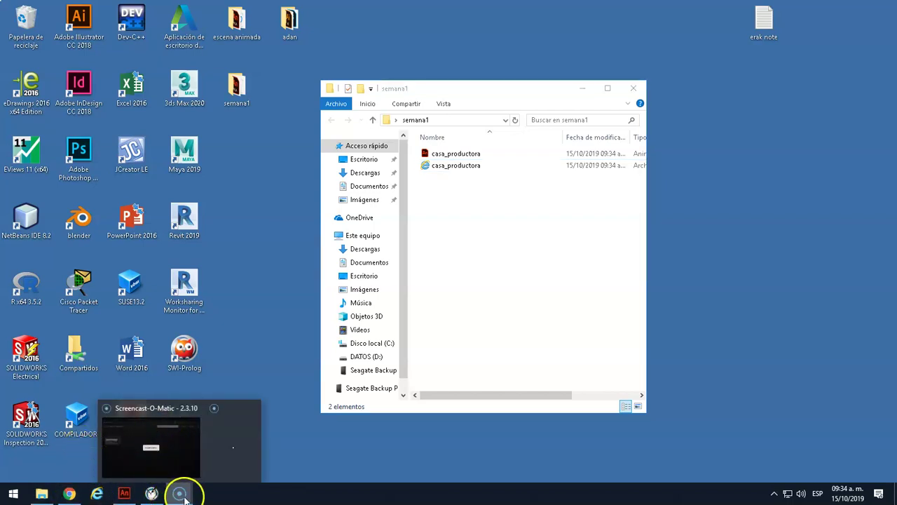
pyautogui.hotkey('alt', 'Tab')
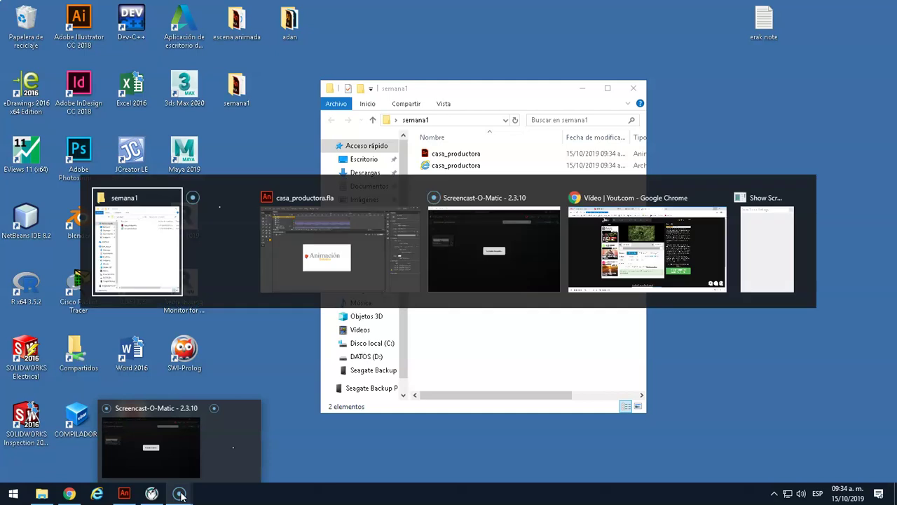
pyautogui.hotkey('alt', 'Tab')
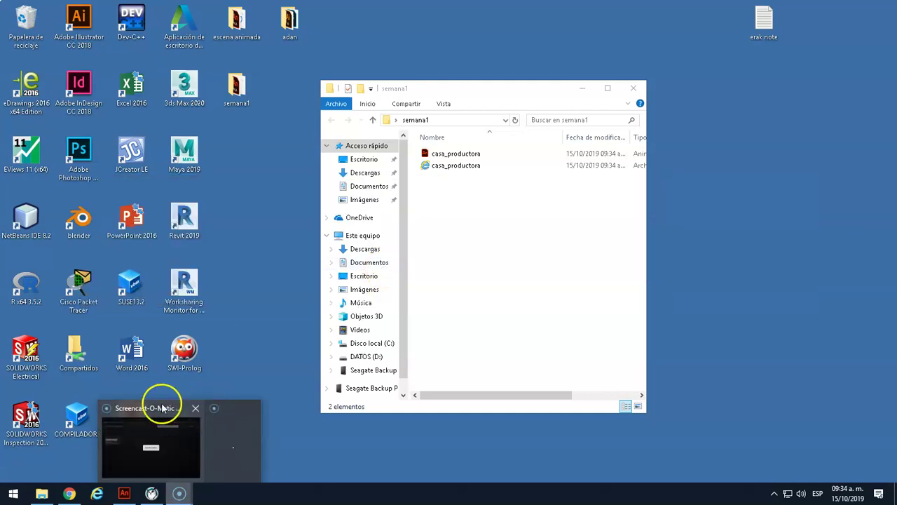
pyautogui.click(161, 408)
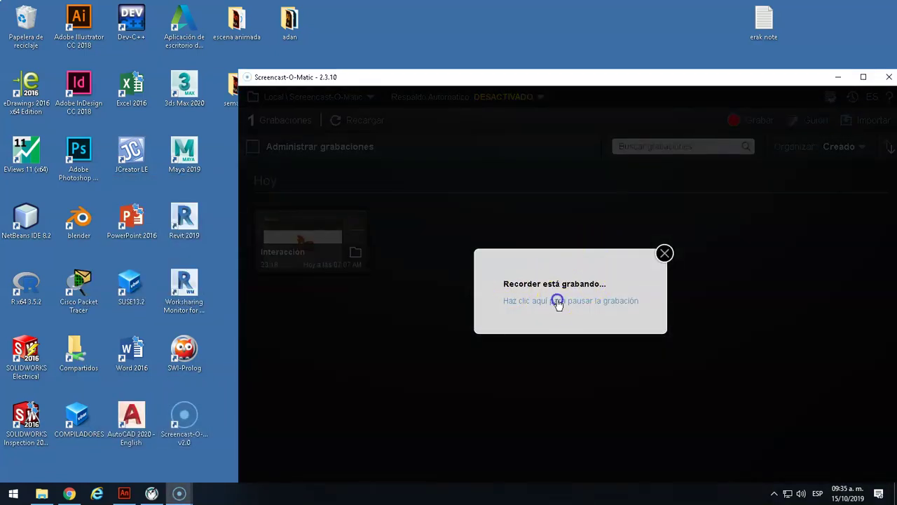